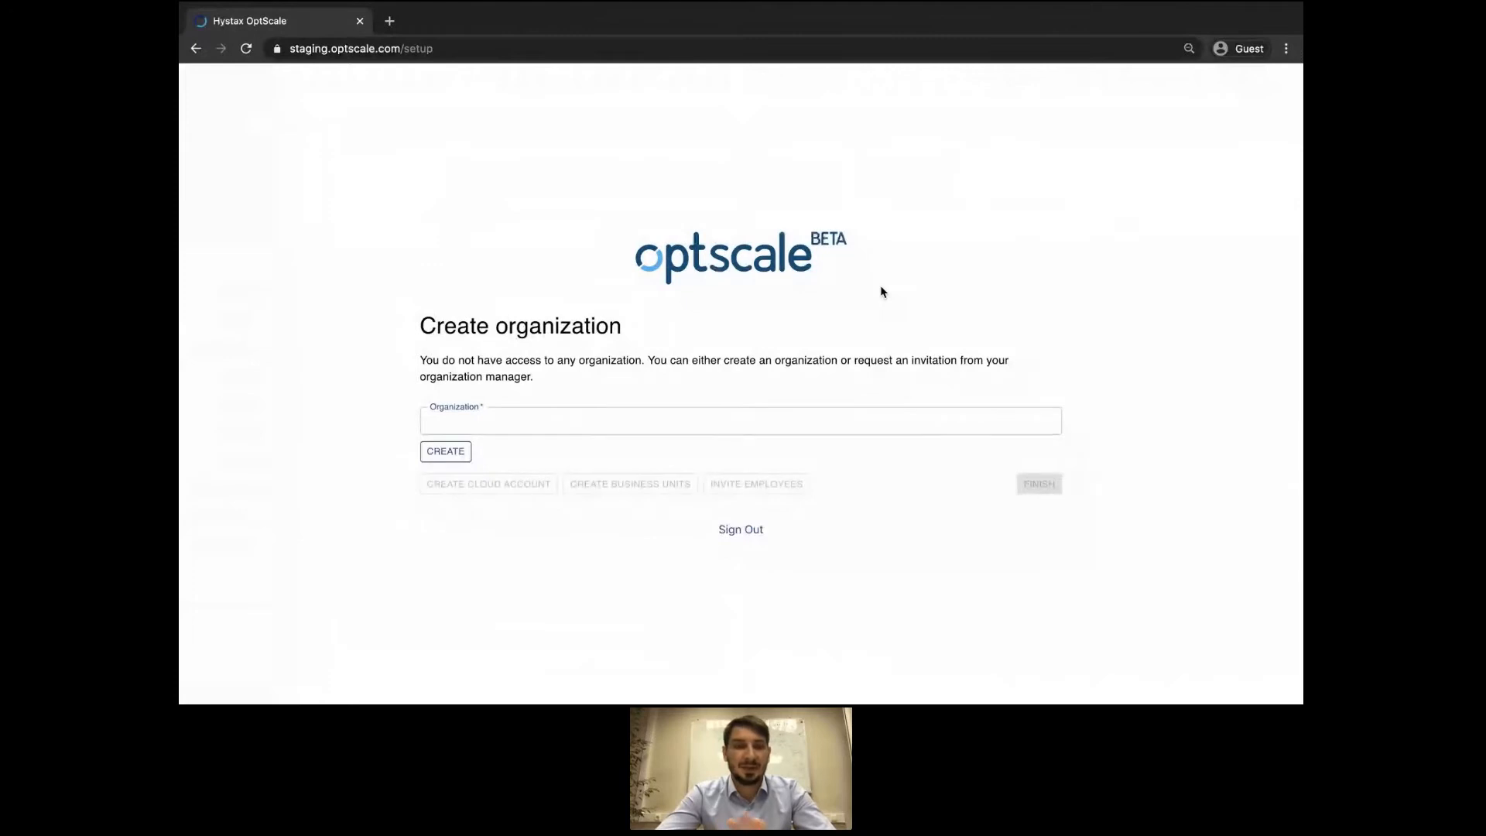
# Create the organization DemoMay21 and begin adding an AWS cloud account.
pyautogui.click(707, 424)
pyautogui.write('D')
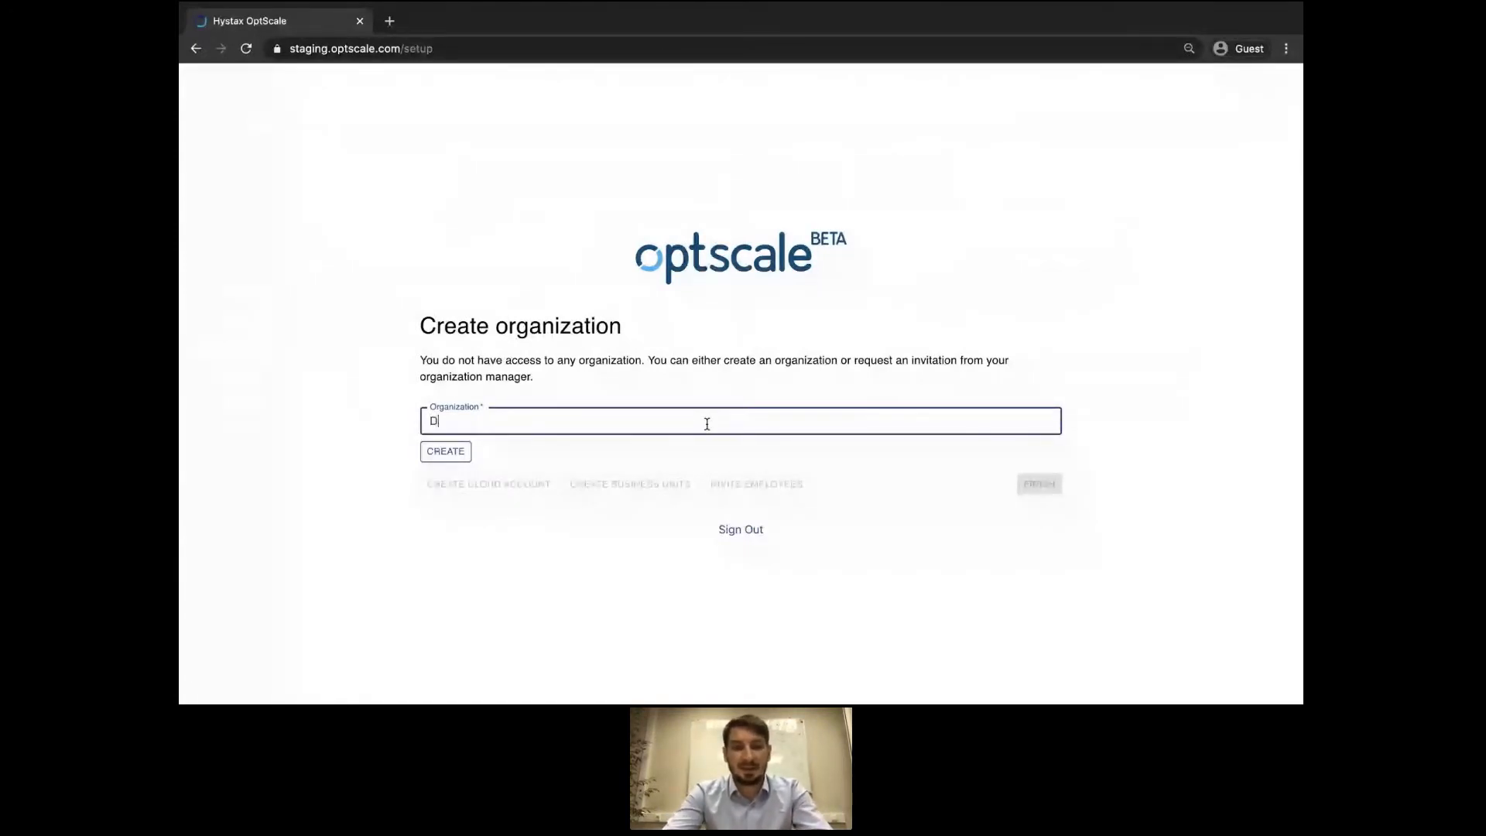
pyautogui.write('emoMay21')
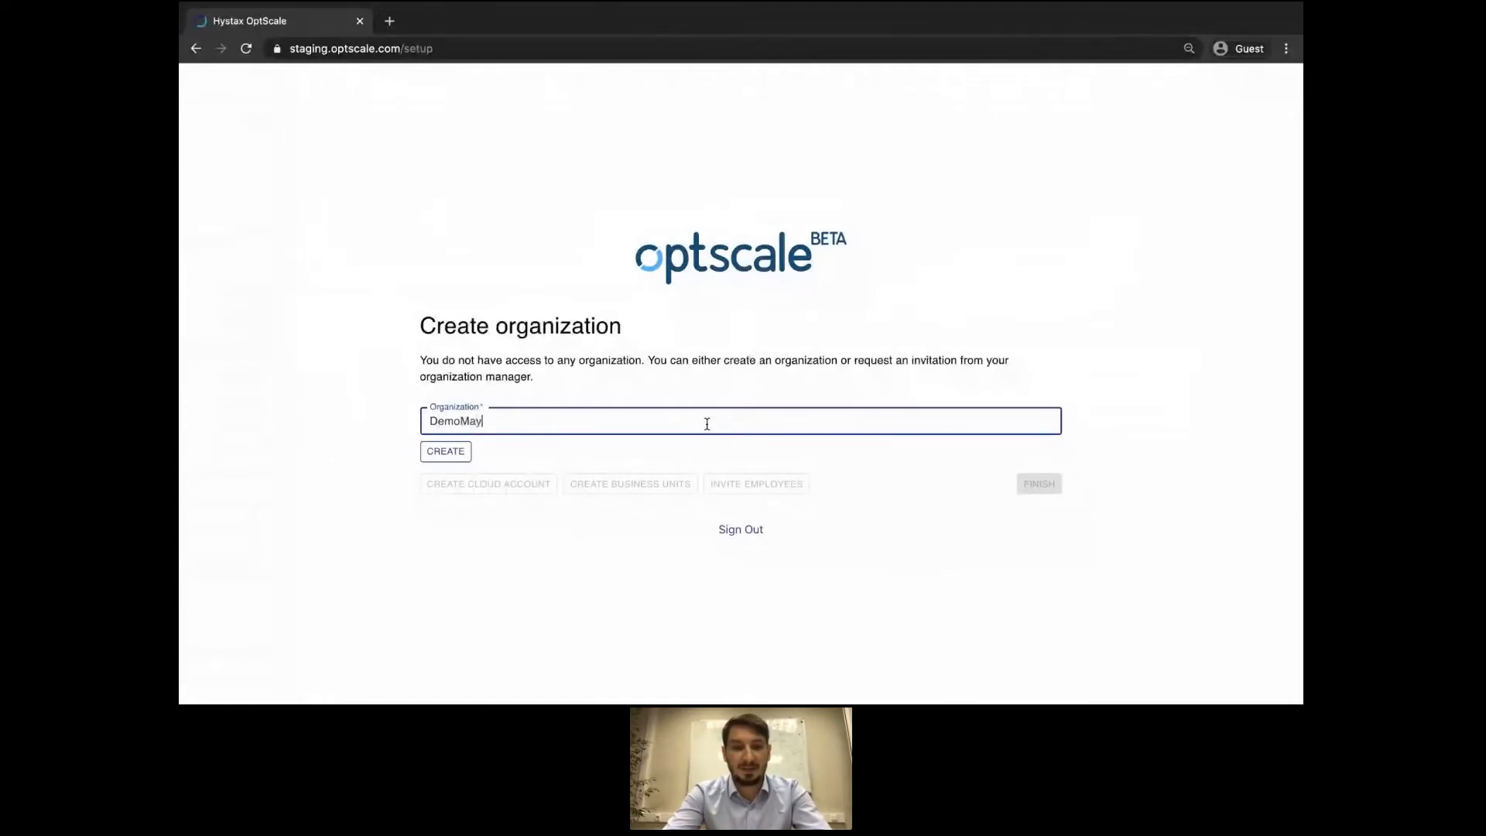
pyautogui.click(461, 453)
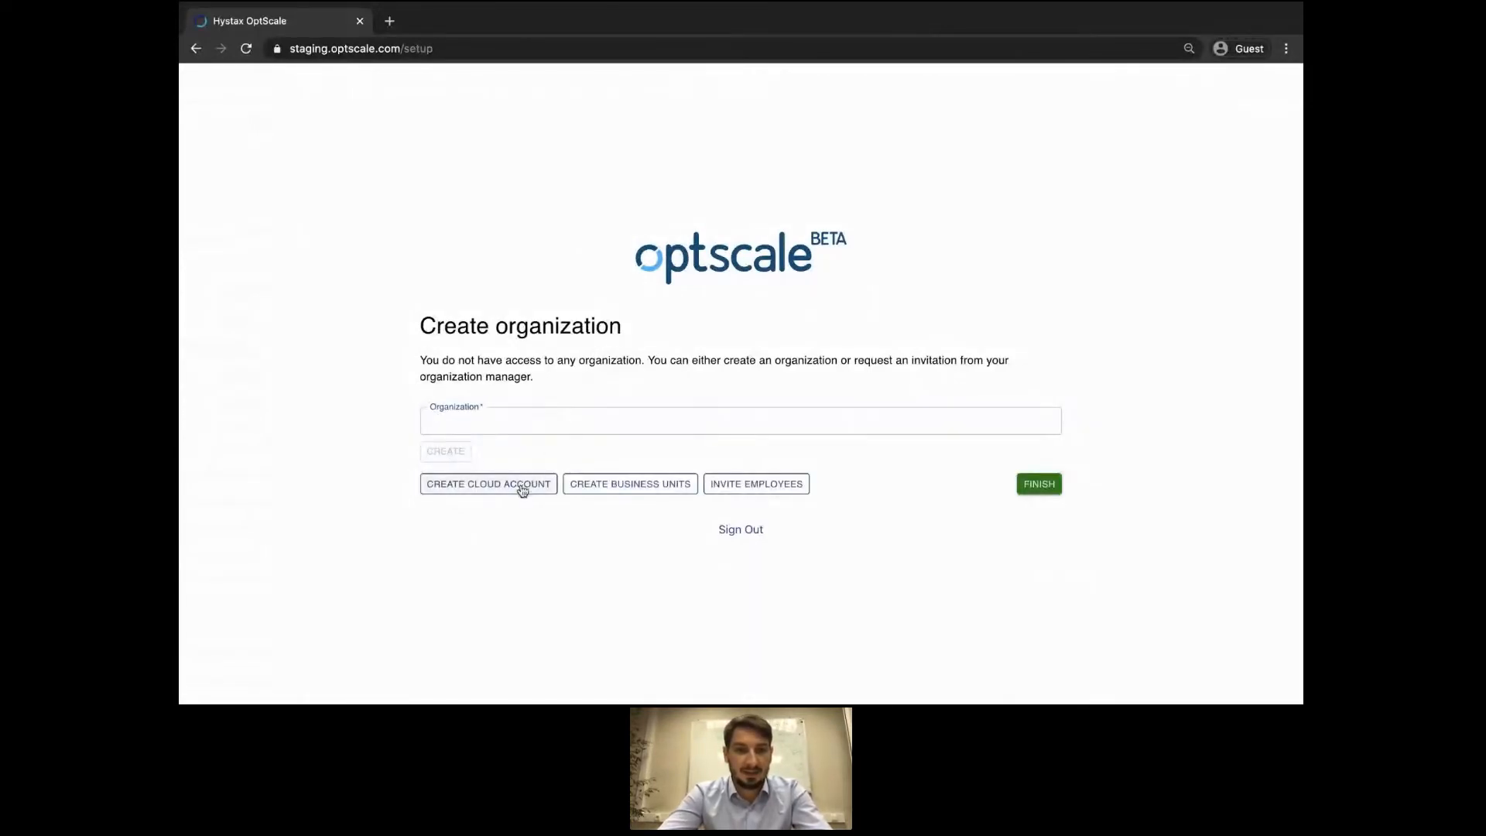
pyautogui.click(523, 491)
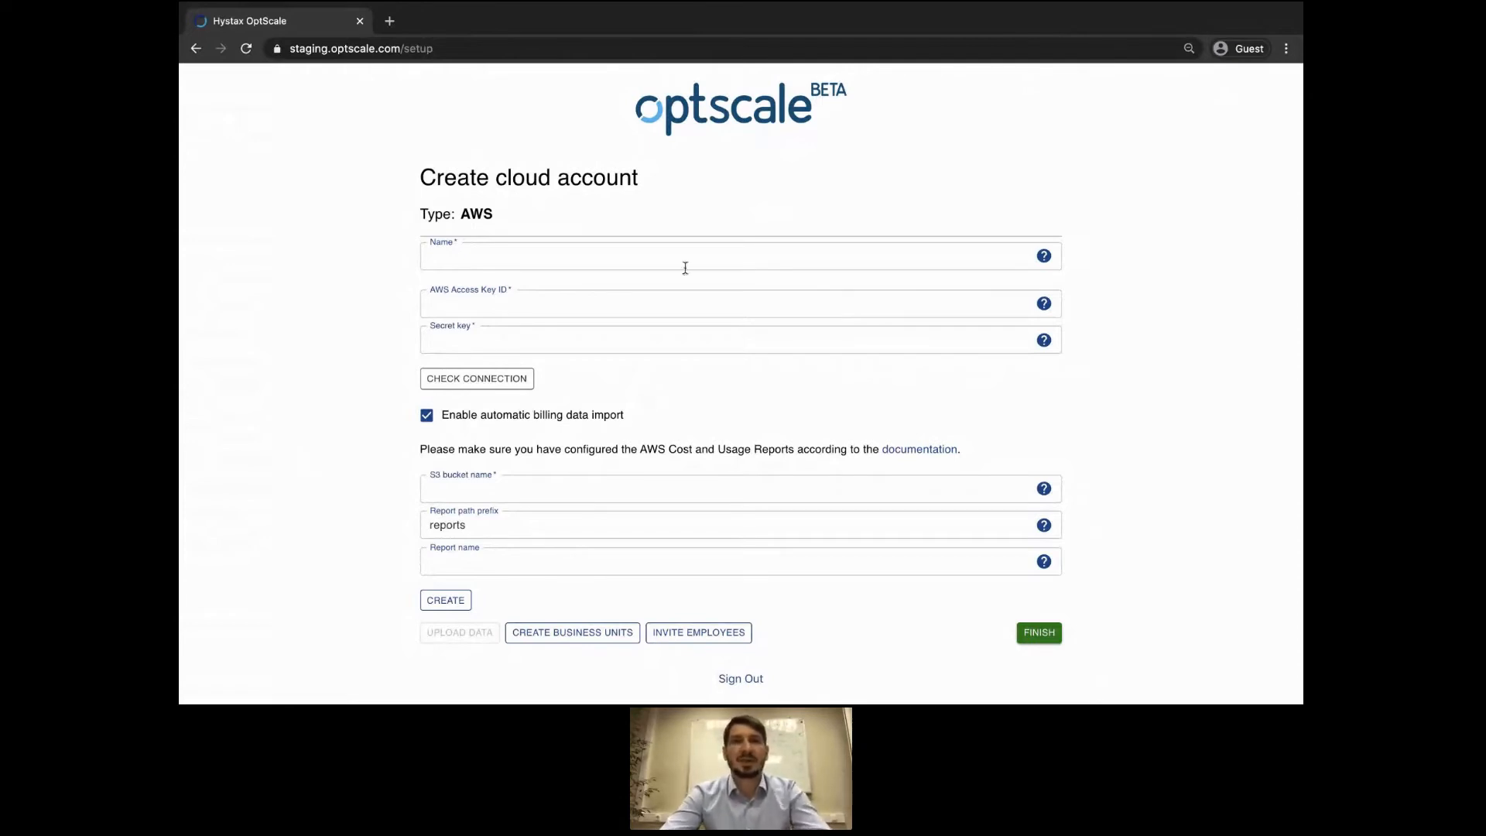
# Name the new AWS cloud account 'AWS for HQ'.
pyautogui.click(494, 250)
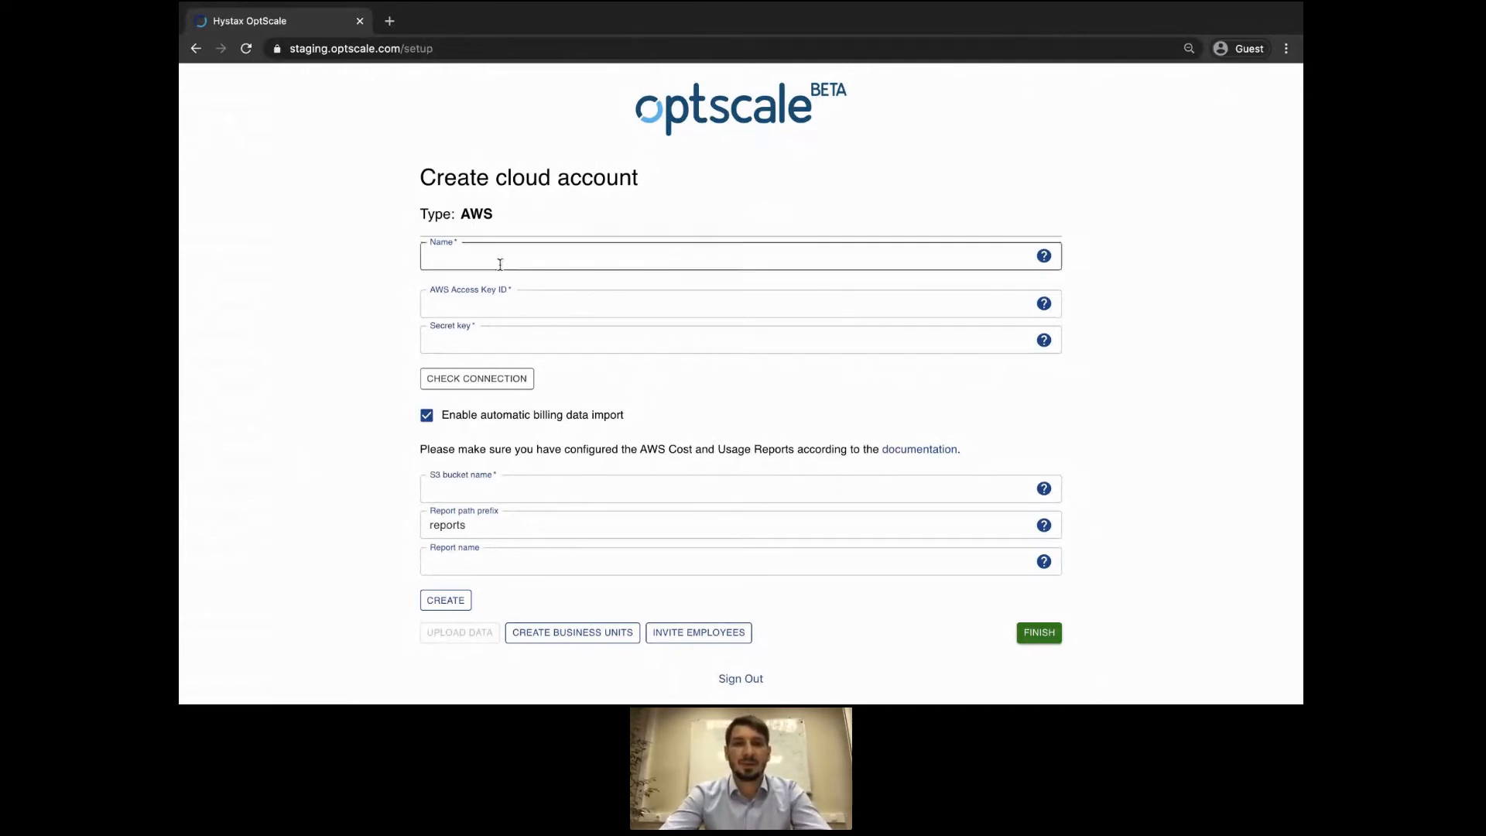
pyautogui.write('A')
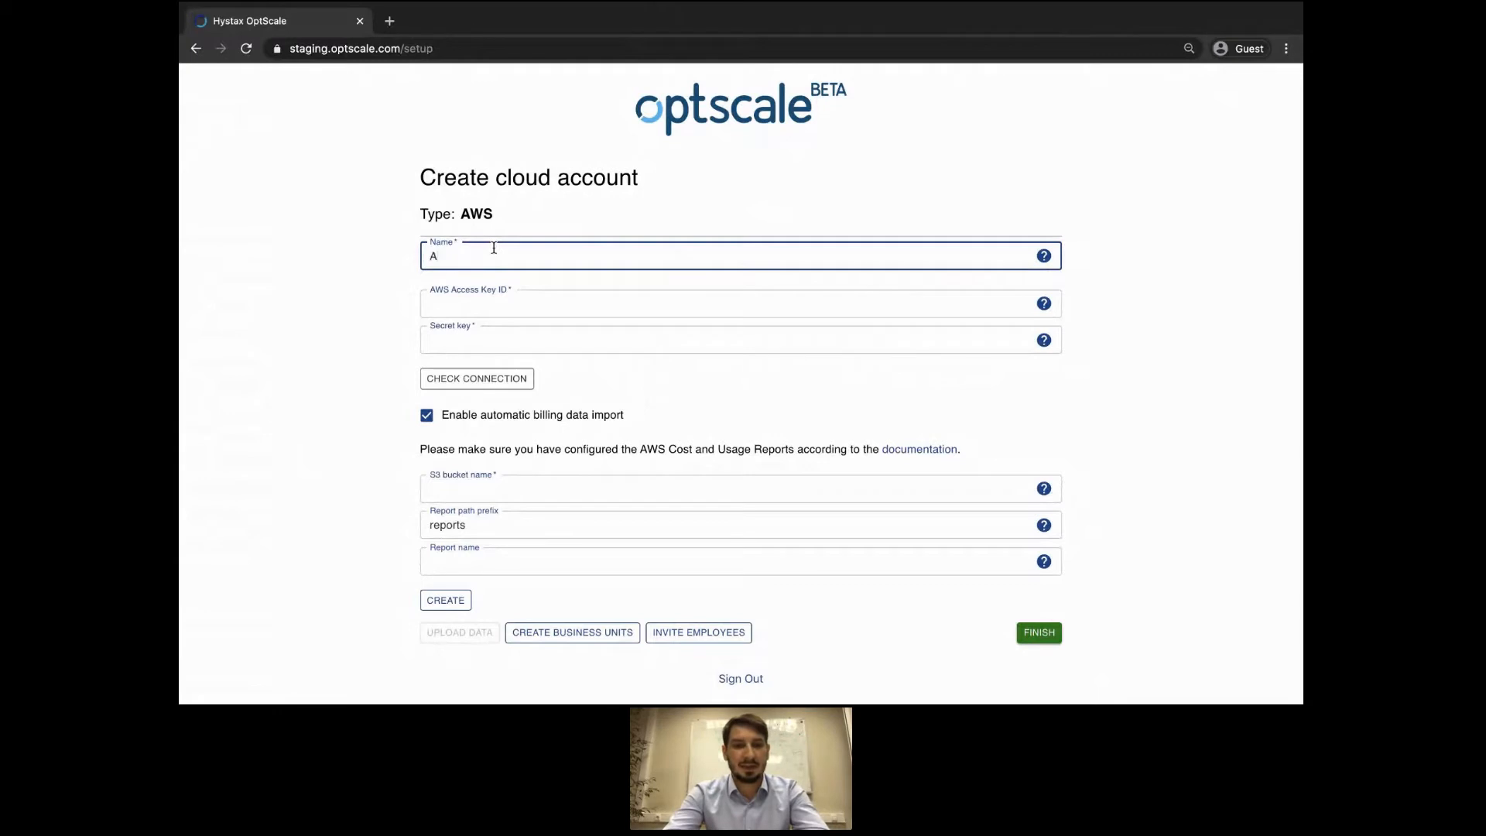
pyautogui.write('WS')
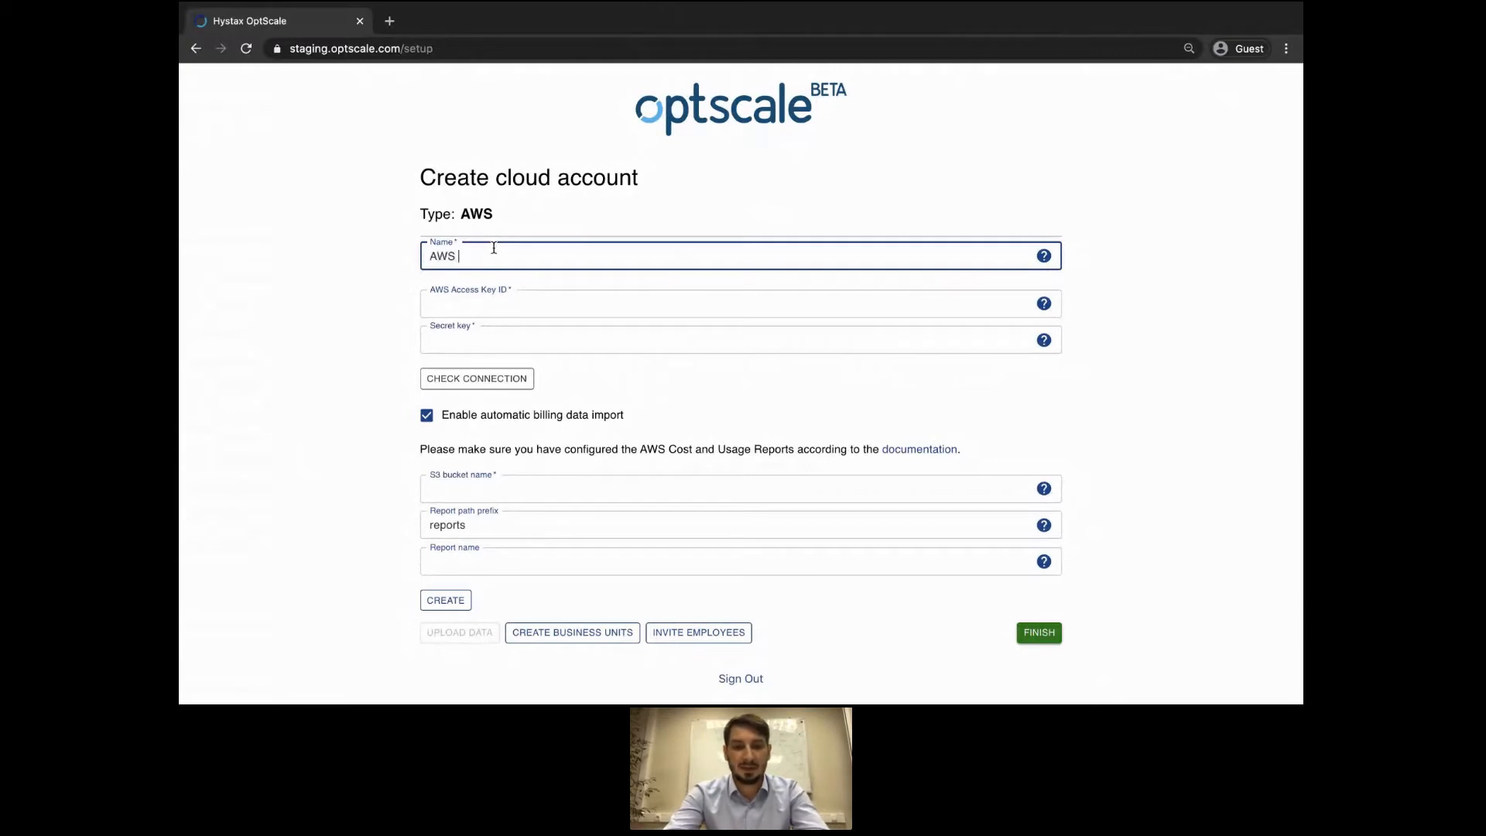
pyautogui.write(' Hy')
pyautogui.press('BackSpace')
pyautogui.press('BackSpace')
pyautogui.write('f')
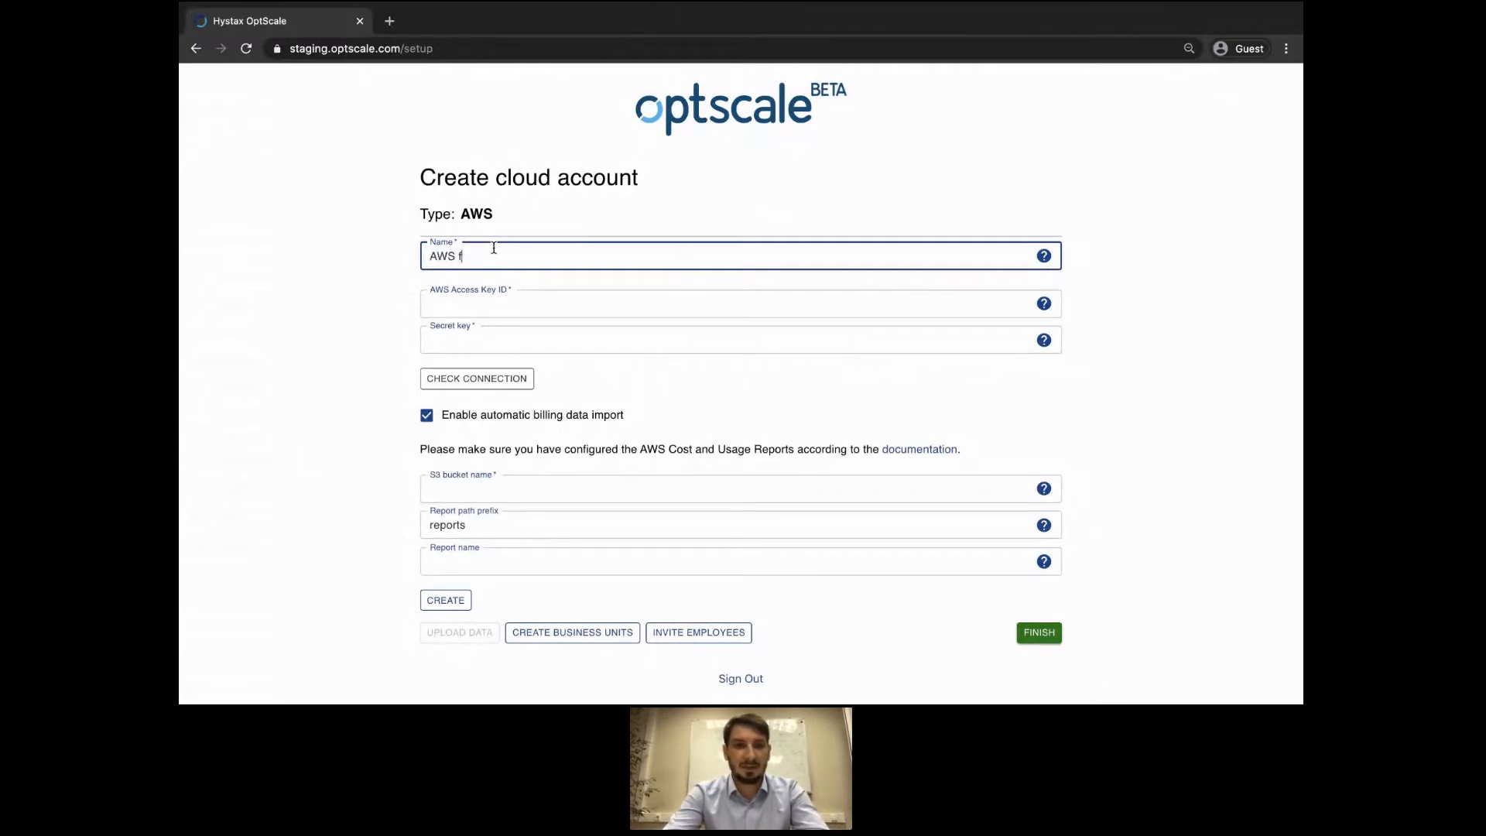
pyautogui.write('or HQ')
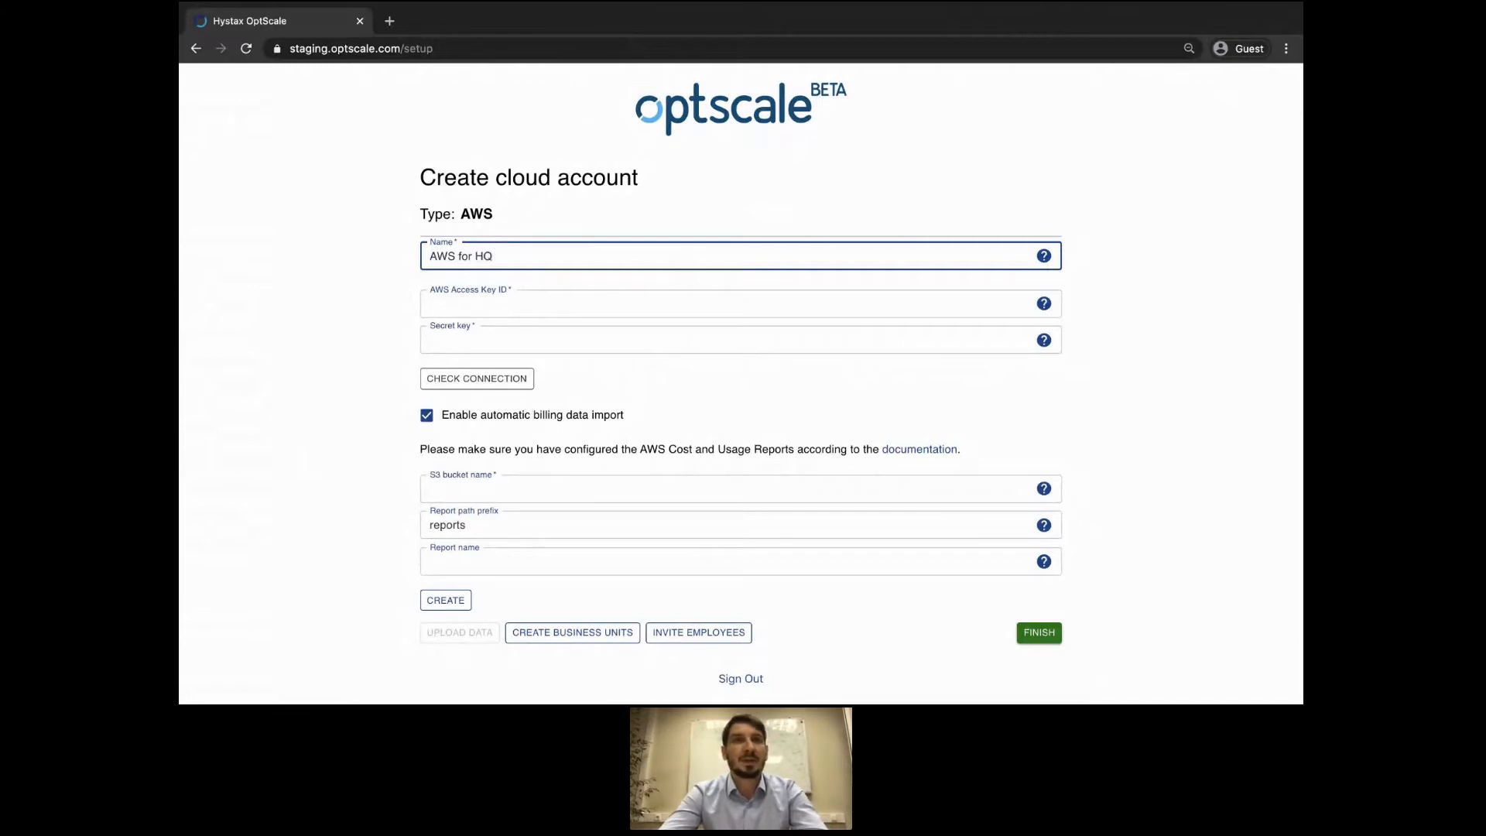
# Paste the AWS Access Key ID and Secret key, then verify the connection succeeds.
pyautogui.press('super+Tab')
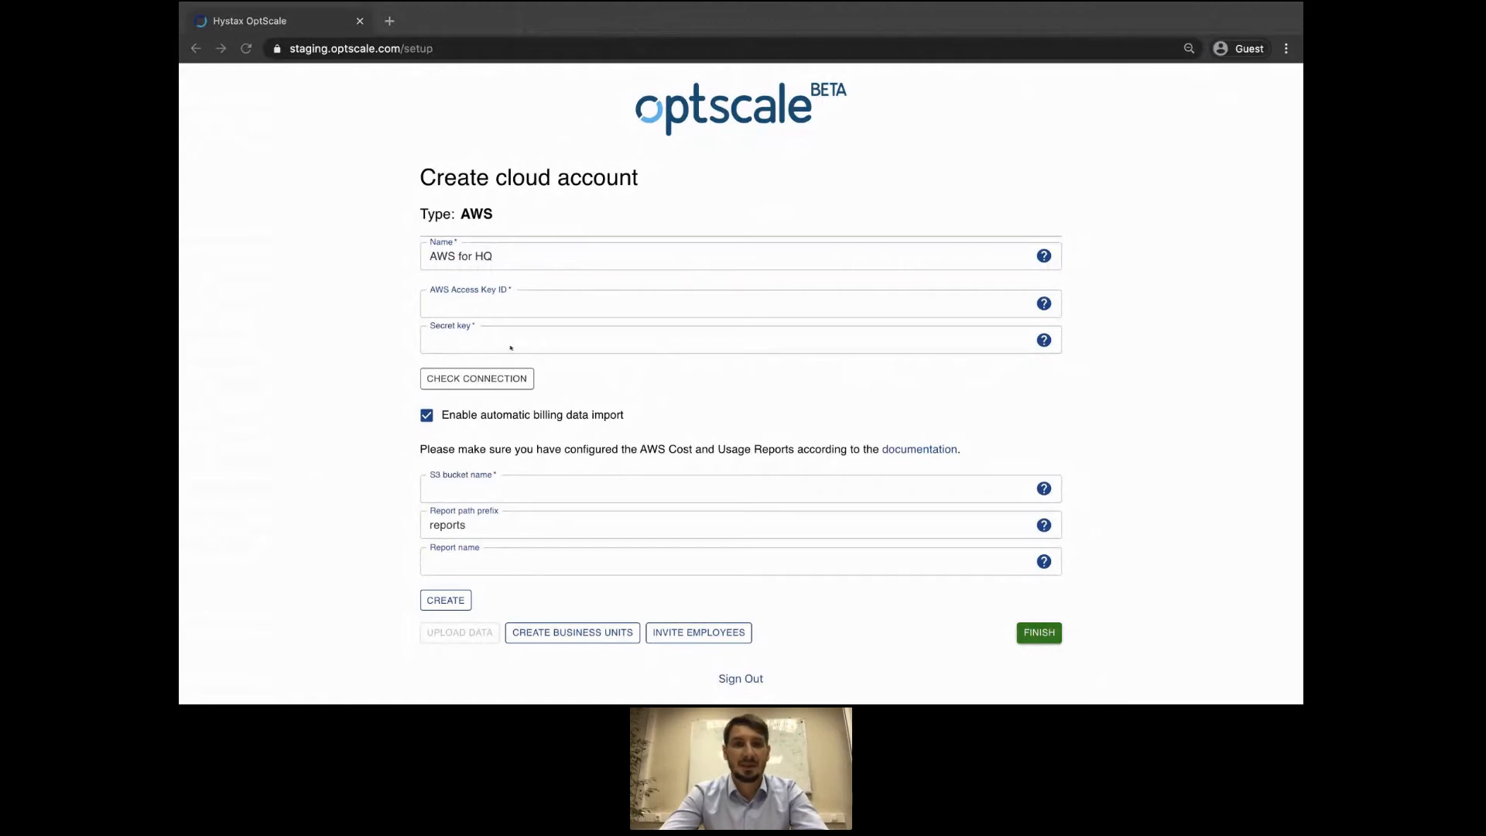
pyautogui.press('super+Tab')
pyautogui.click(501, 300)
pyautogui.press('super+v')
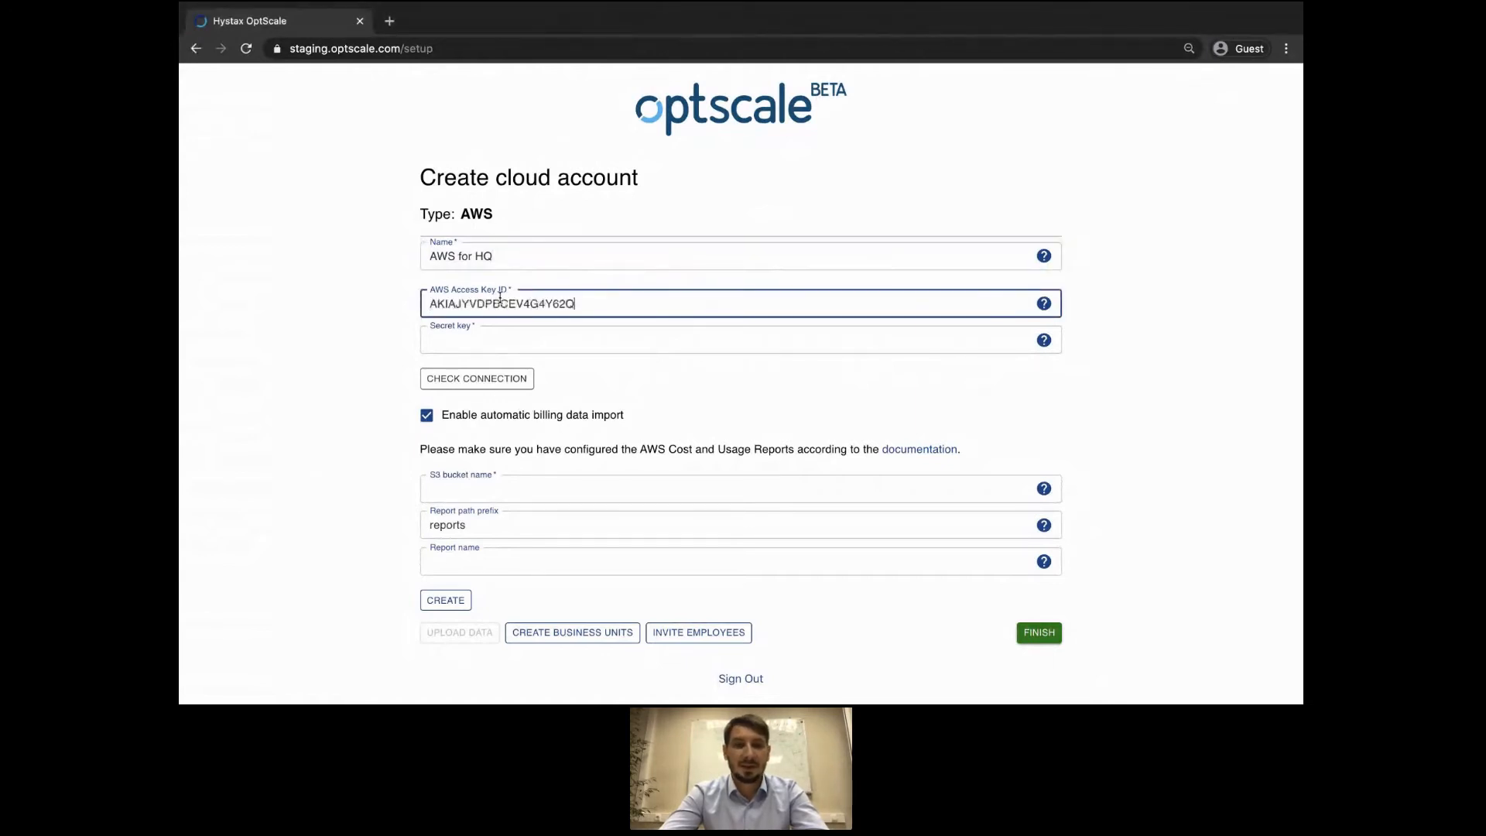
pyautogui.press('super+Tab')
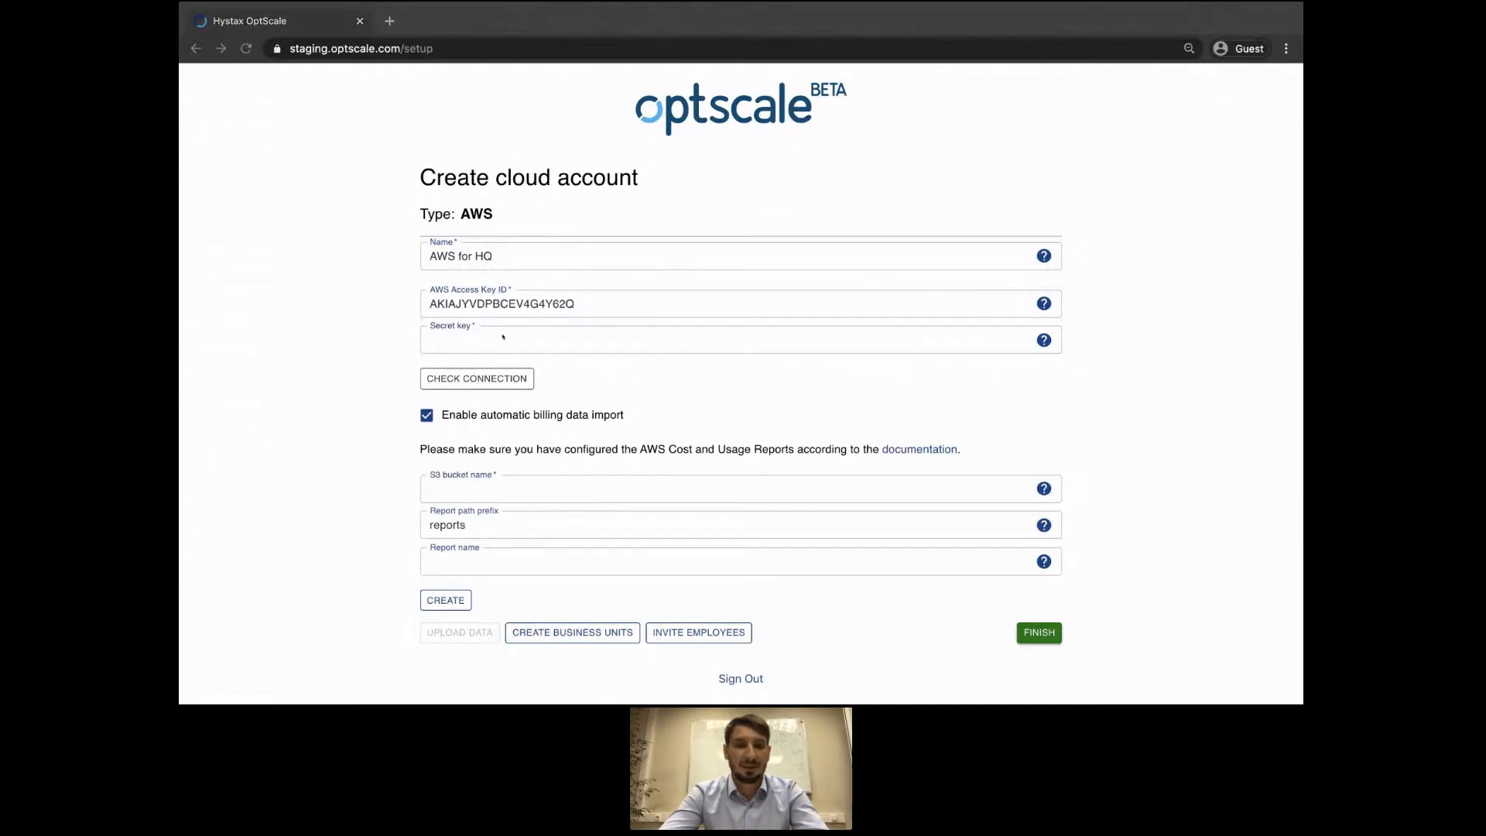
pyautogui.press('super+Tab')
pyautogui.click(504, 336)
pyautogui.press('super+v')
pyautogui.click(494, 380)
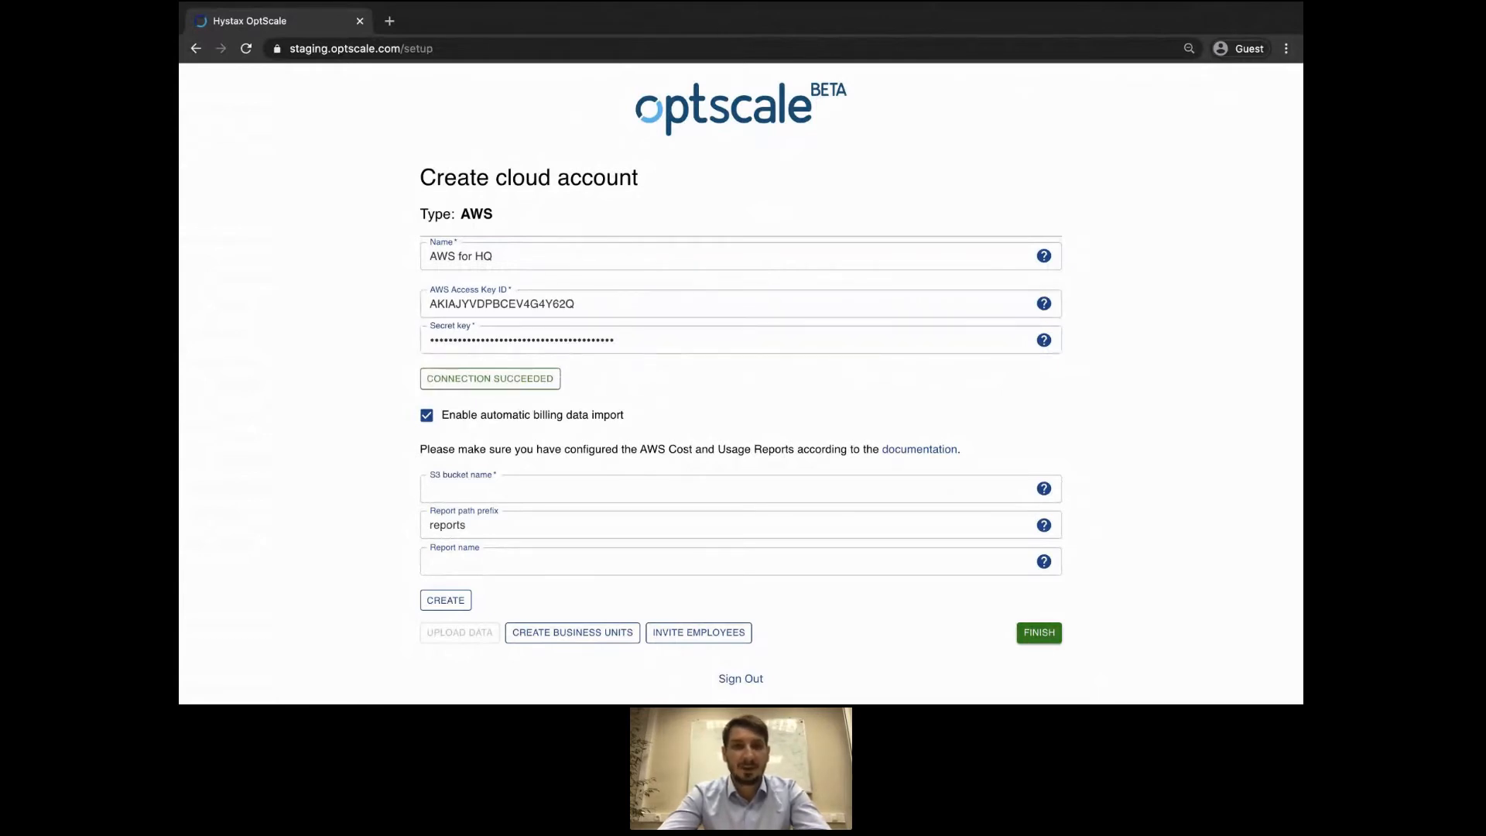
pyautogui.press('super+Tab')
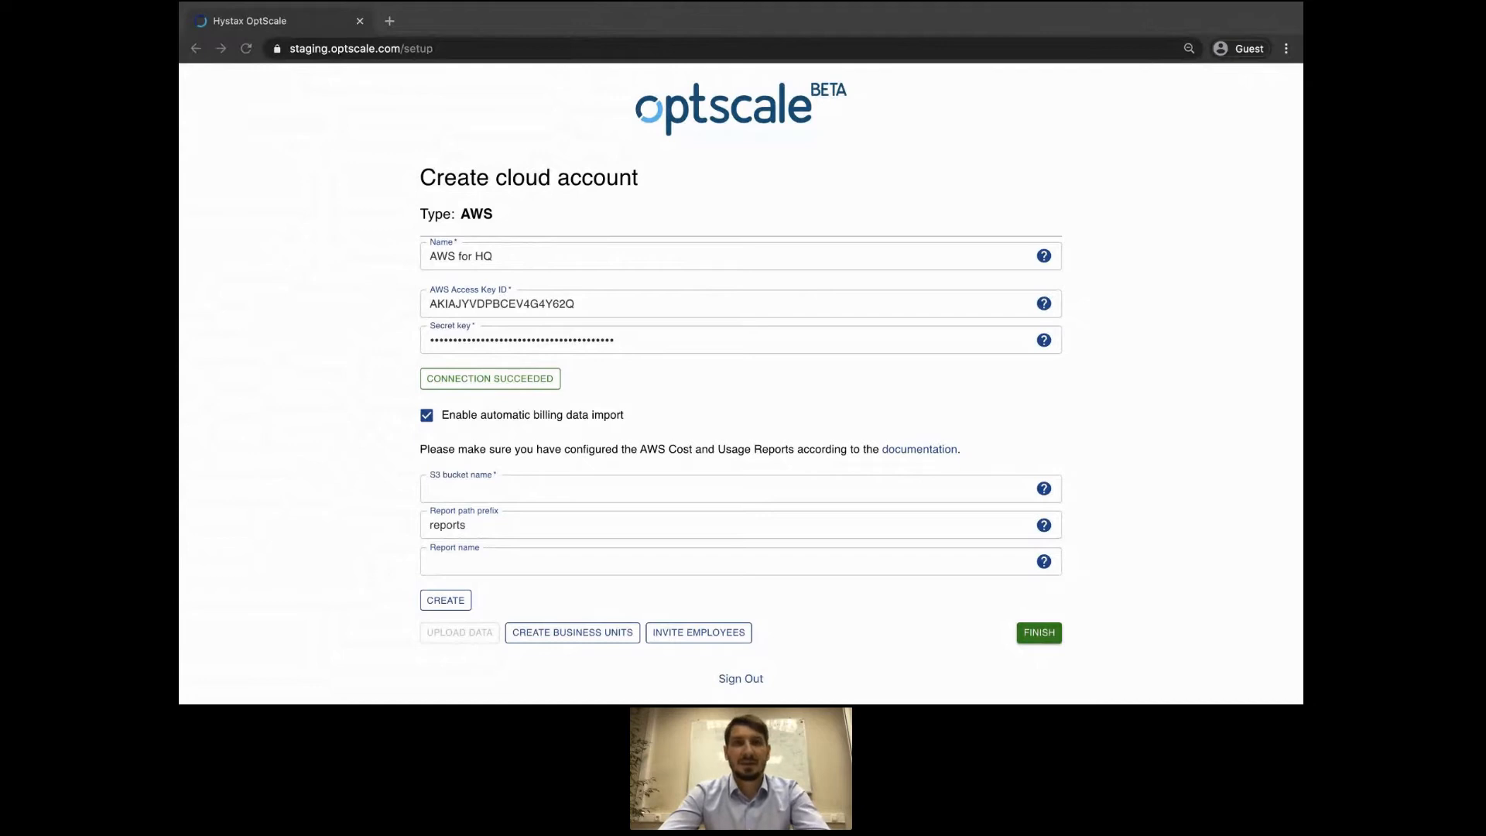
# Enter S3 bucket yv-report-bucket and report name yv_report, then create the AWS for HQ account.
pyautogui.click(442, 478)
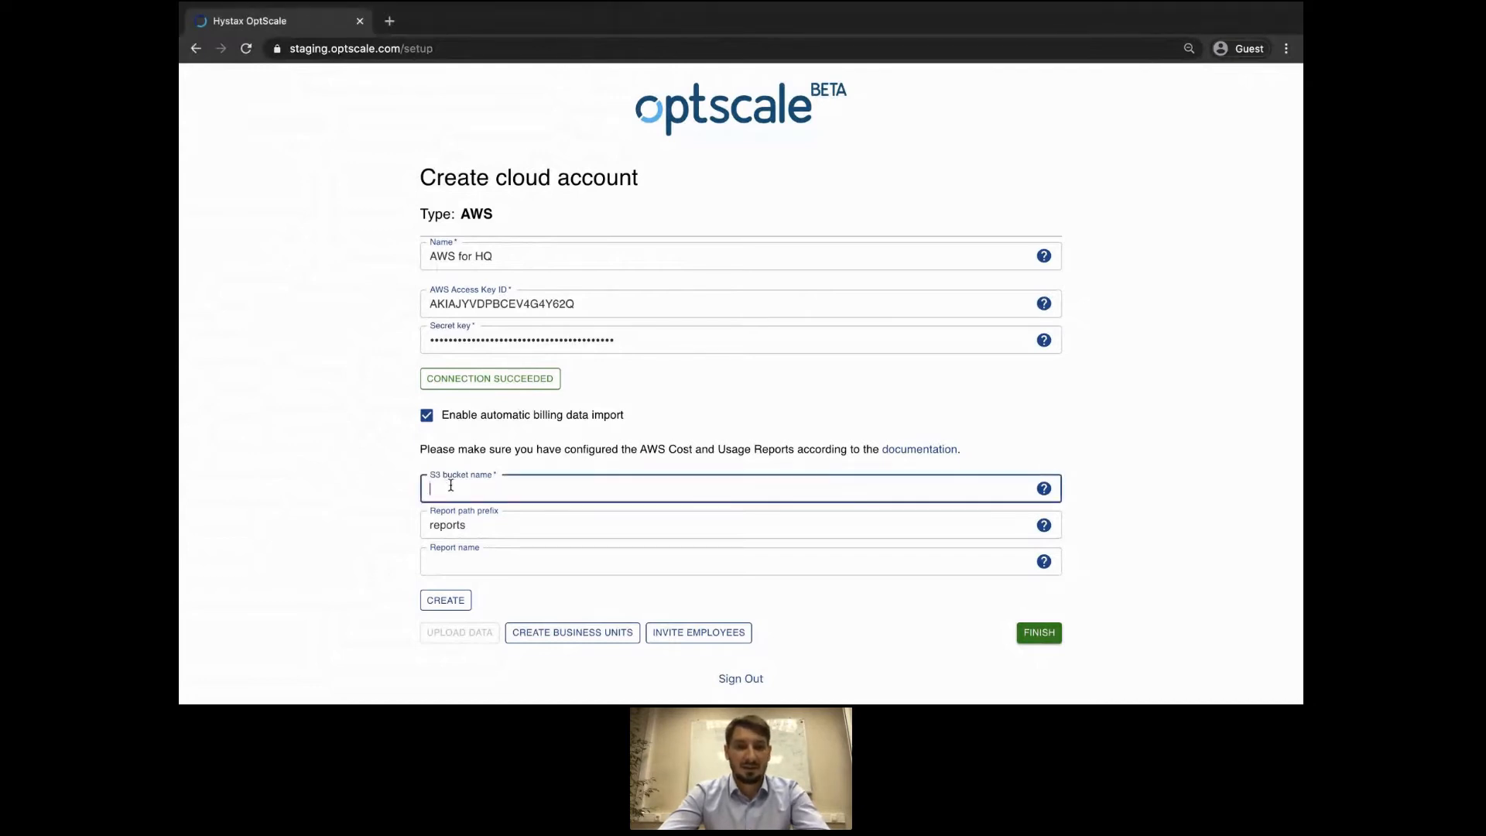
pyautogui.write('yv-report-bucket')
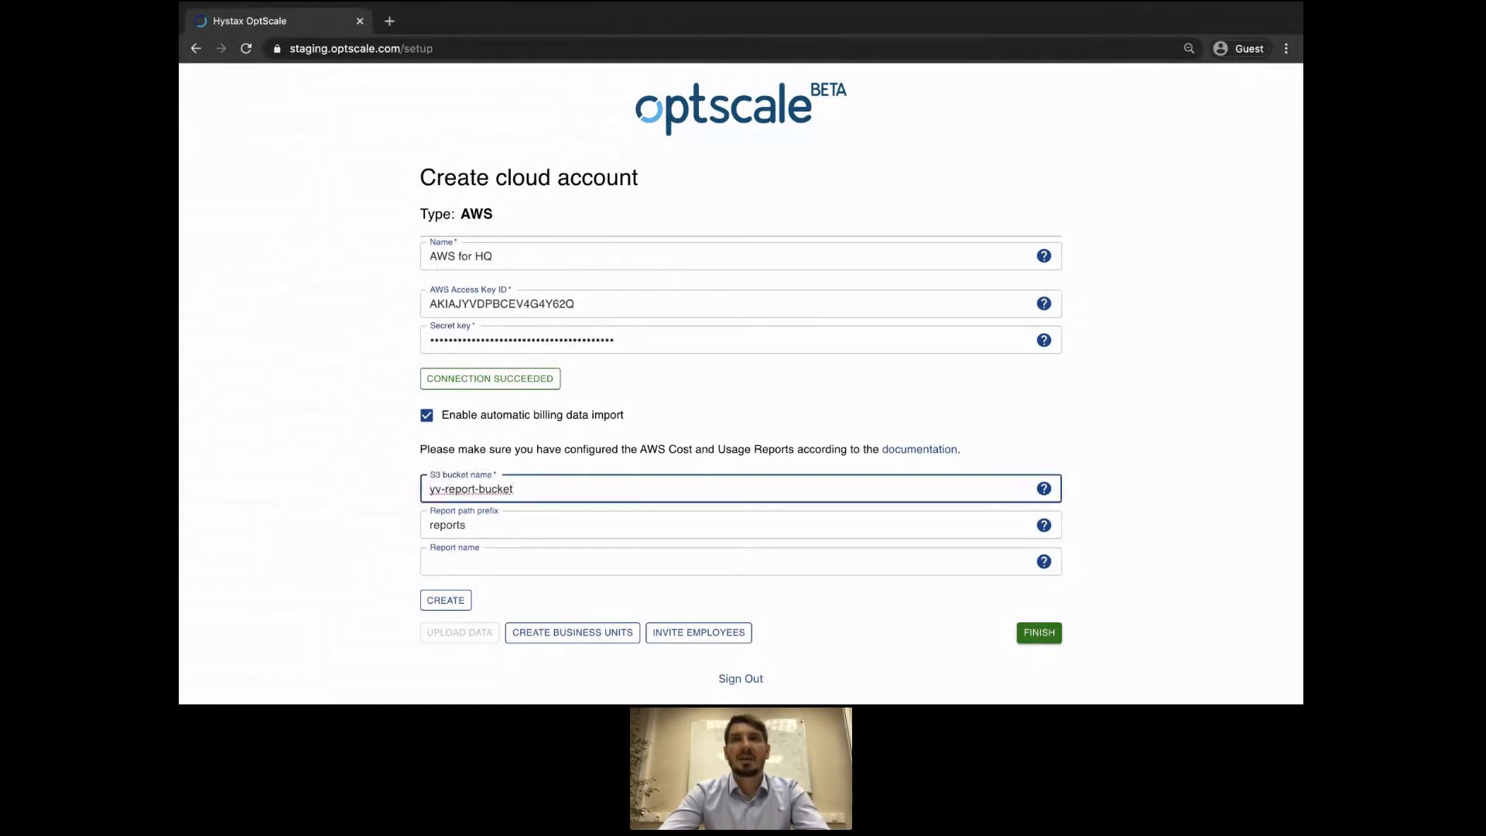
pyautogui.press('super+Tab')
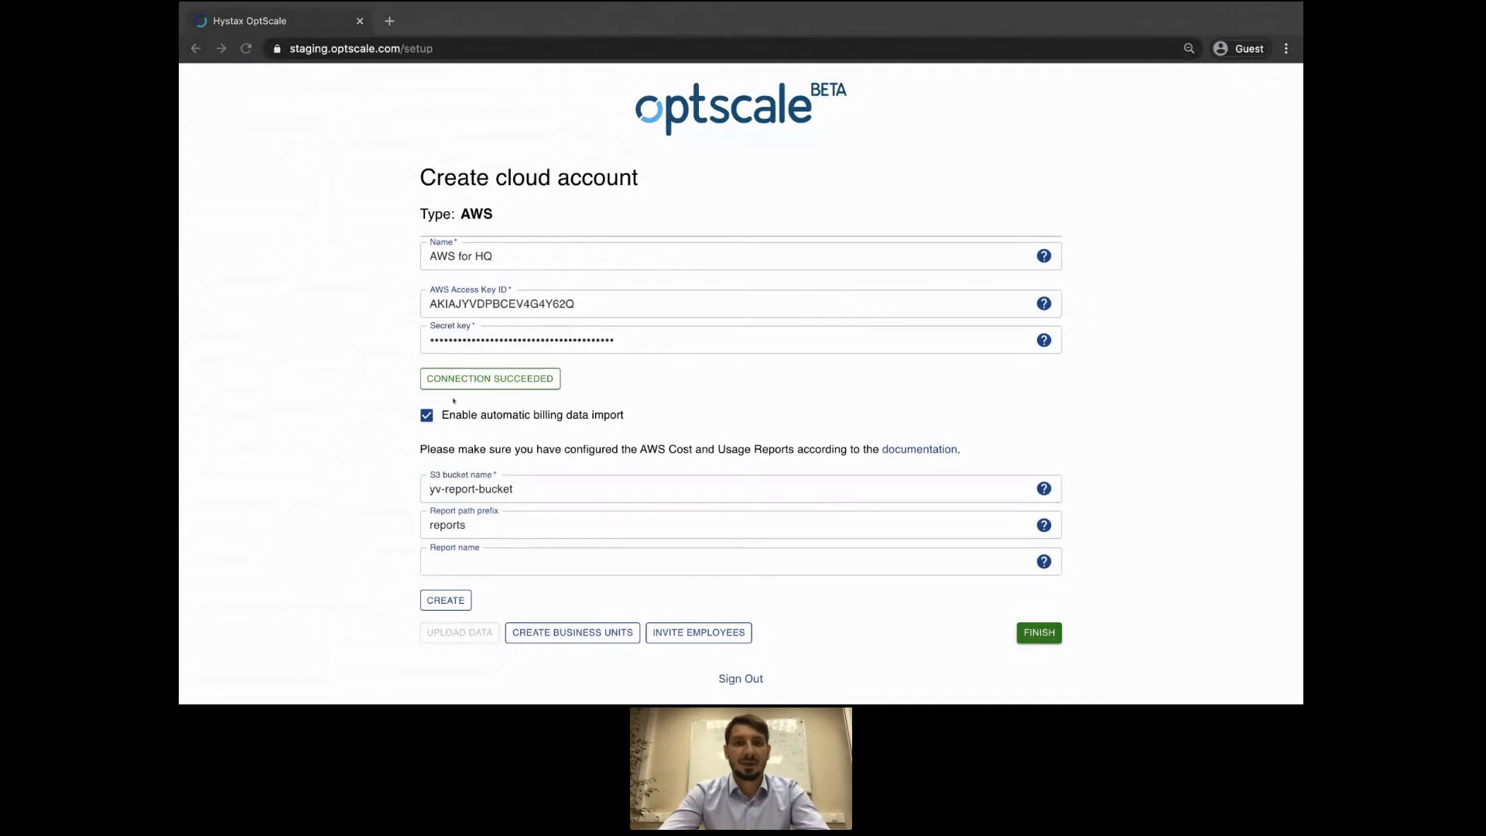
pyautogui.press('super+Tab')
pyautogui.click(463, 558)
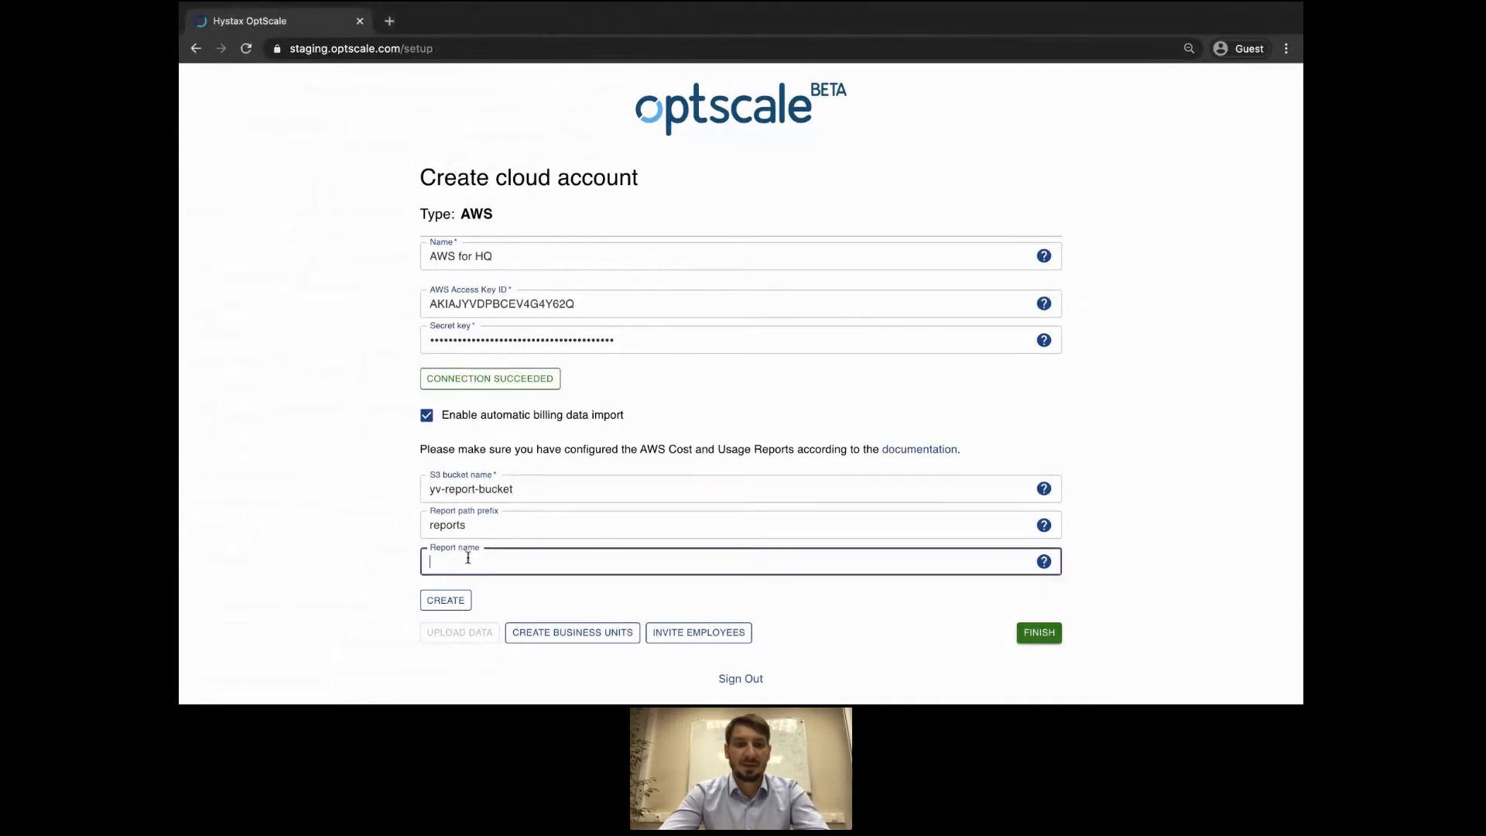
pyautogui.write('yv_report')
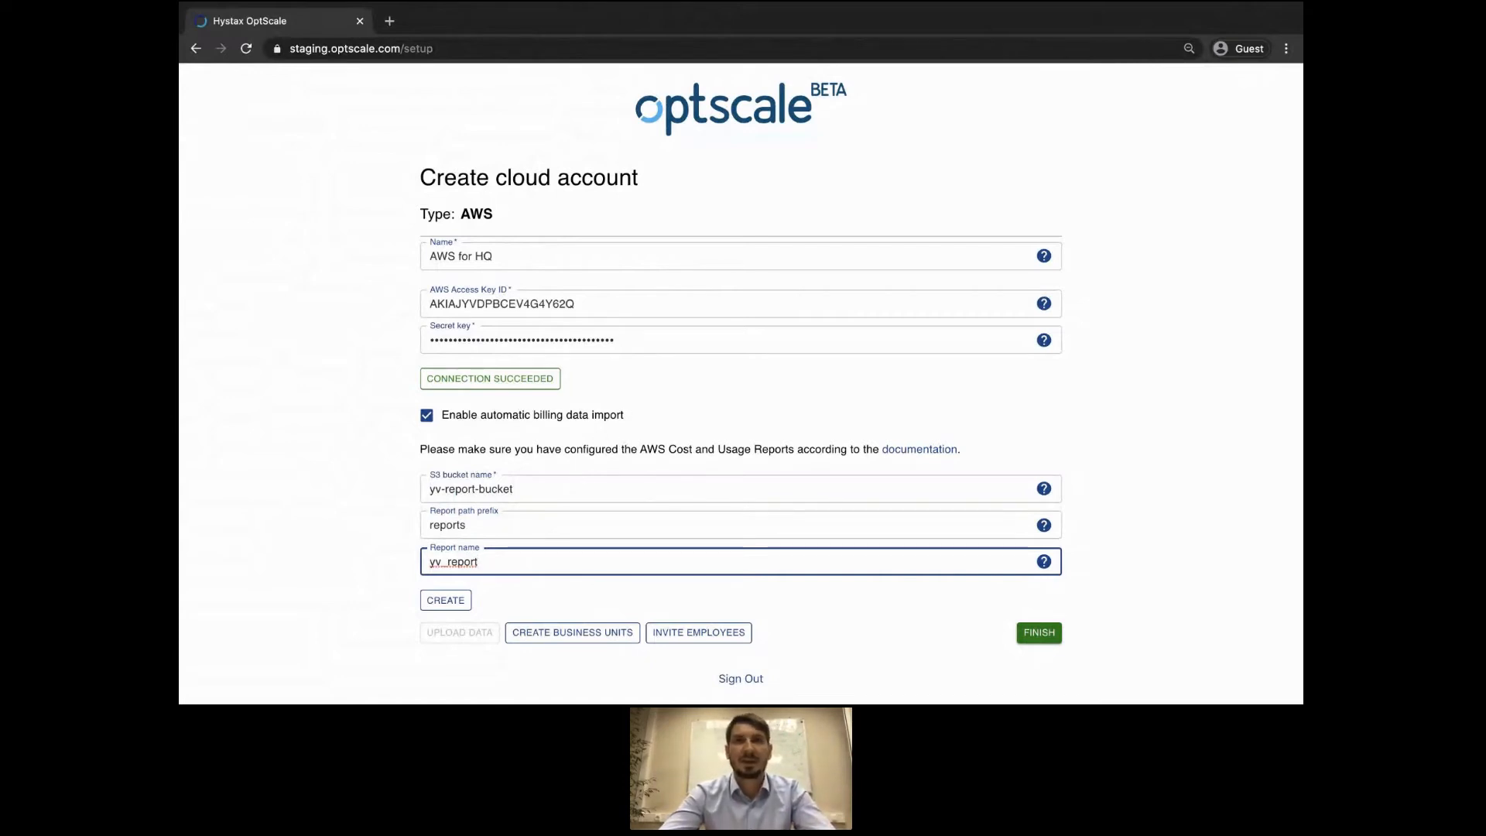
pyautogui.press('super+Tab')
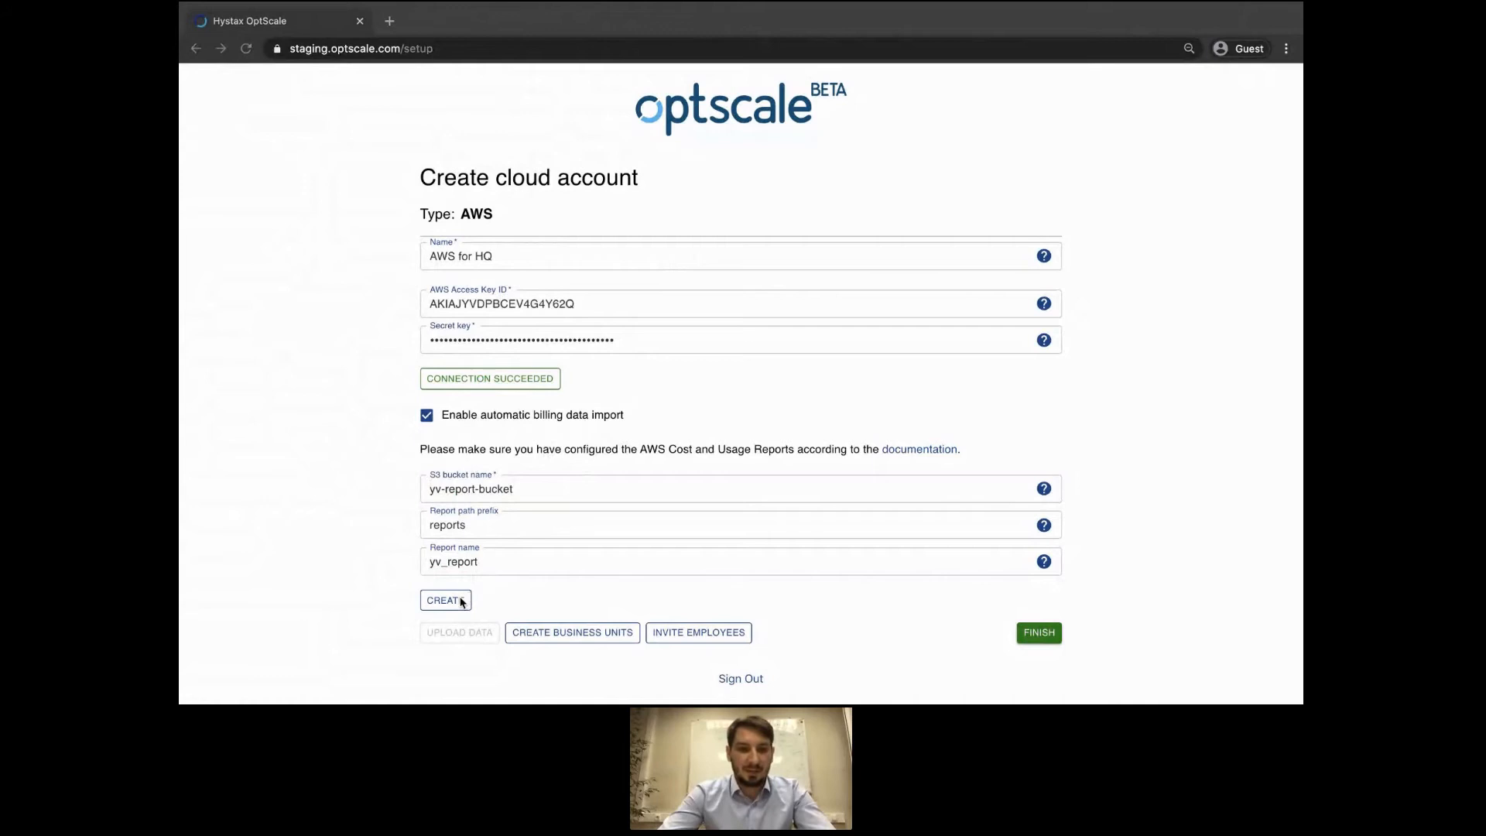
pyautogui.click(499, 600)
pyautogui.click(446, 600)
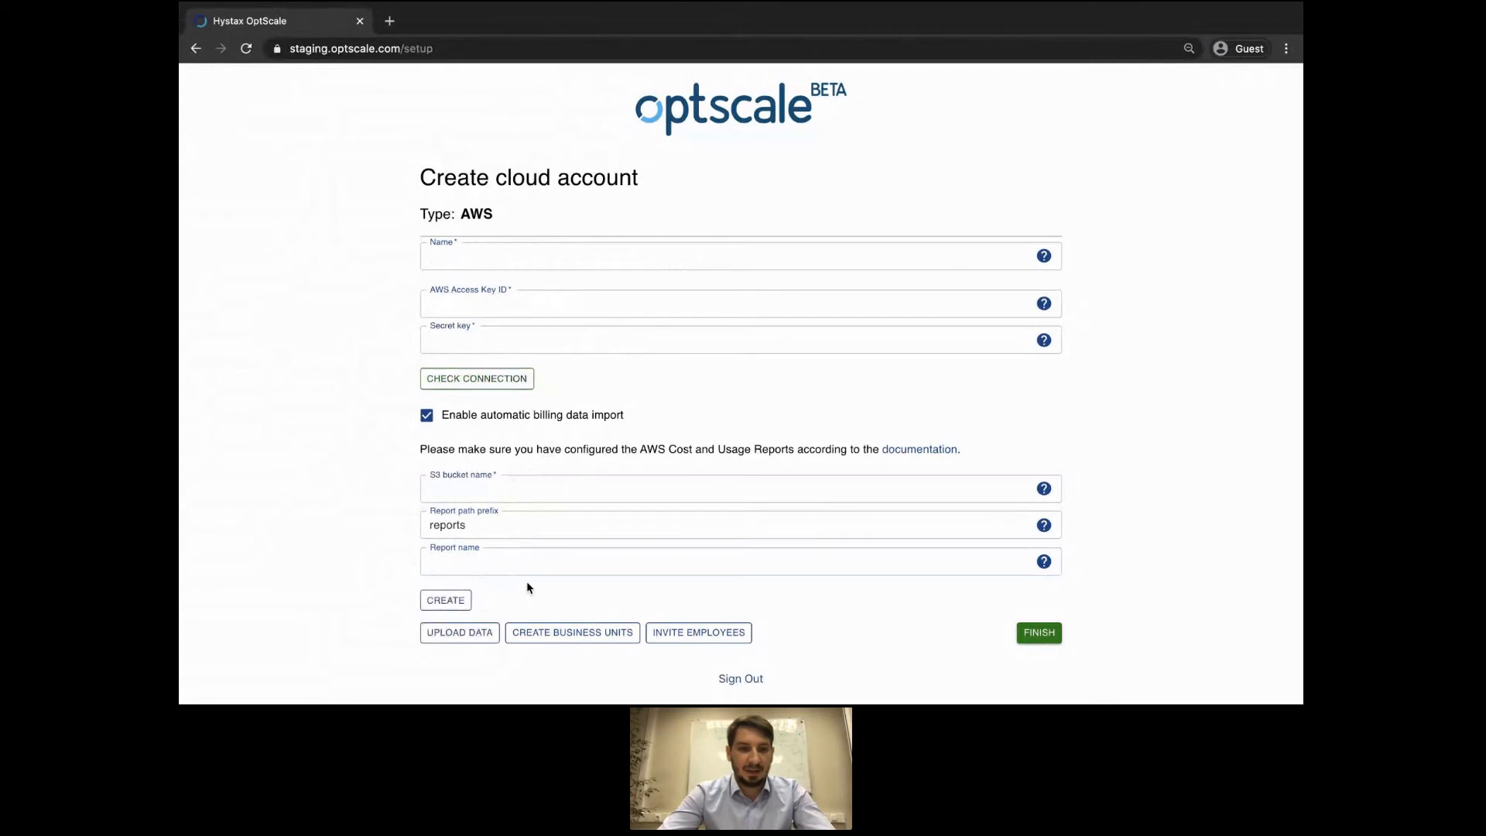
# Attach yv_report-00001.csv.zip as report data for the AWS for HQ account and upload it.
pyautogui.click(479, 633)
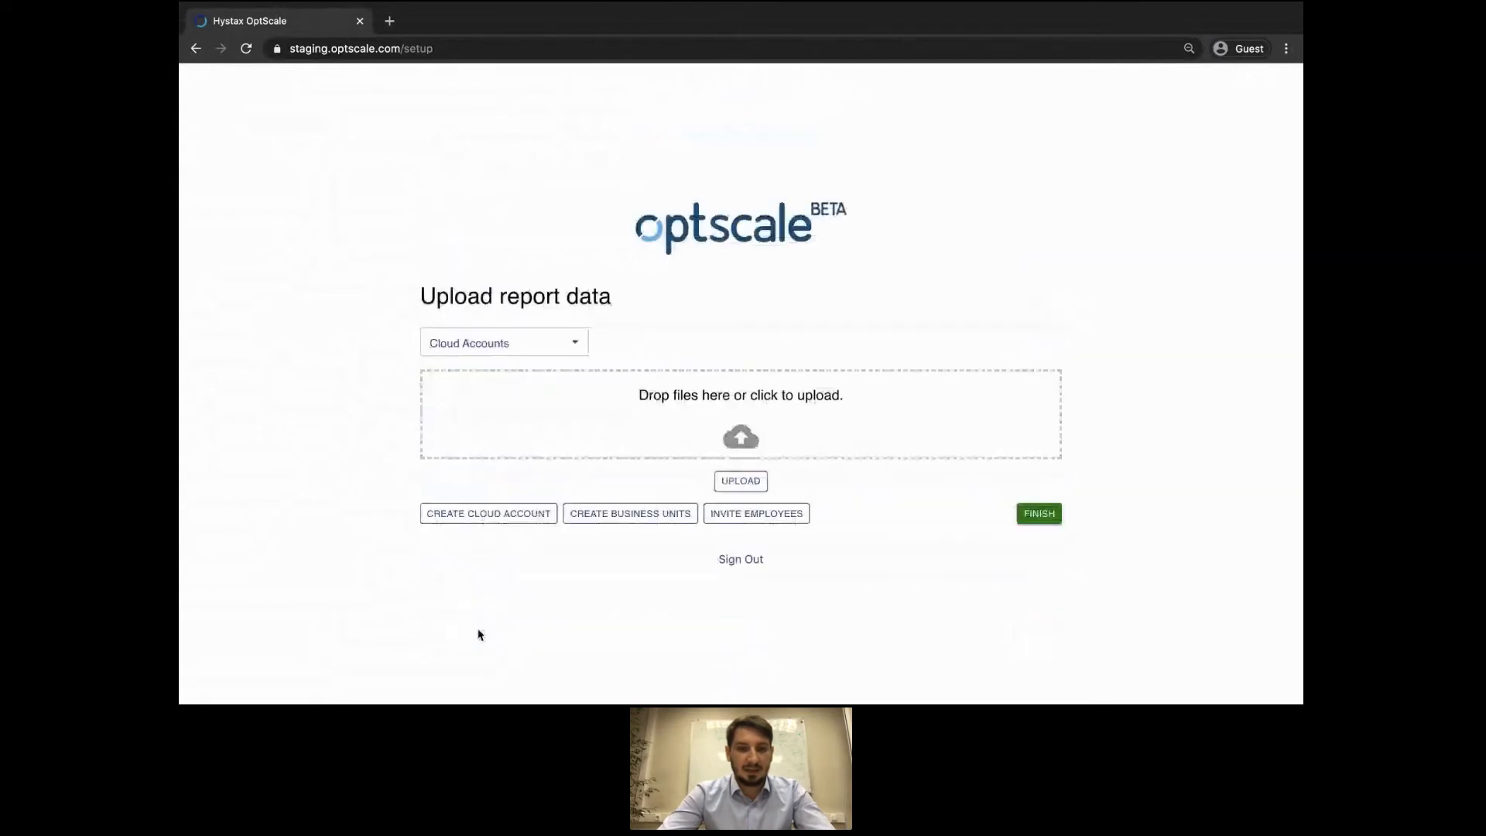
pyautogui.click(544, 339)
pyautogui.click(541, 341)
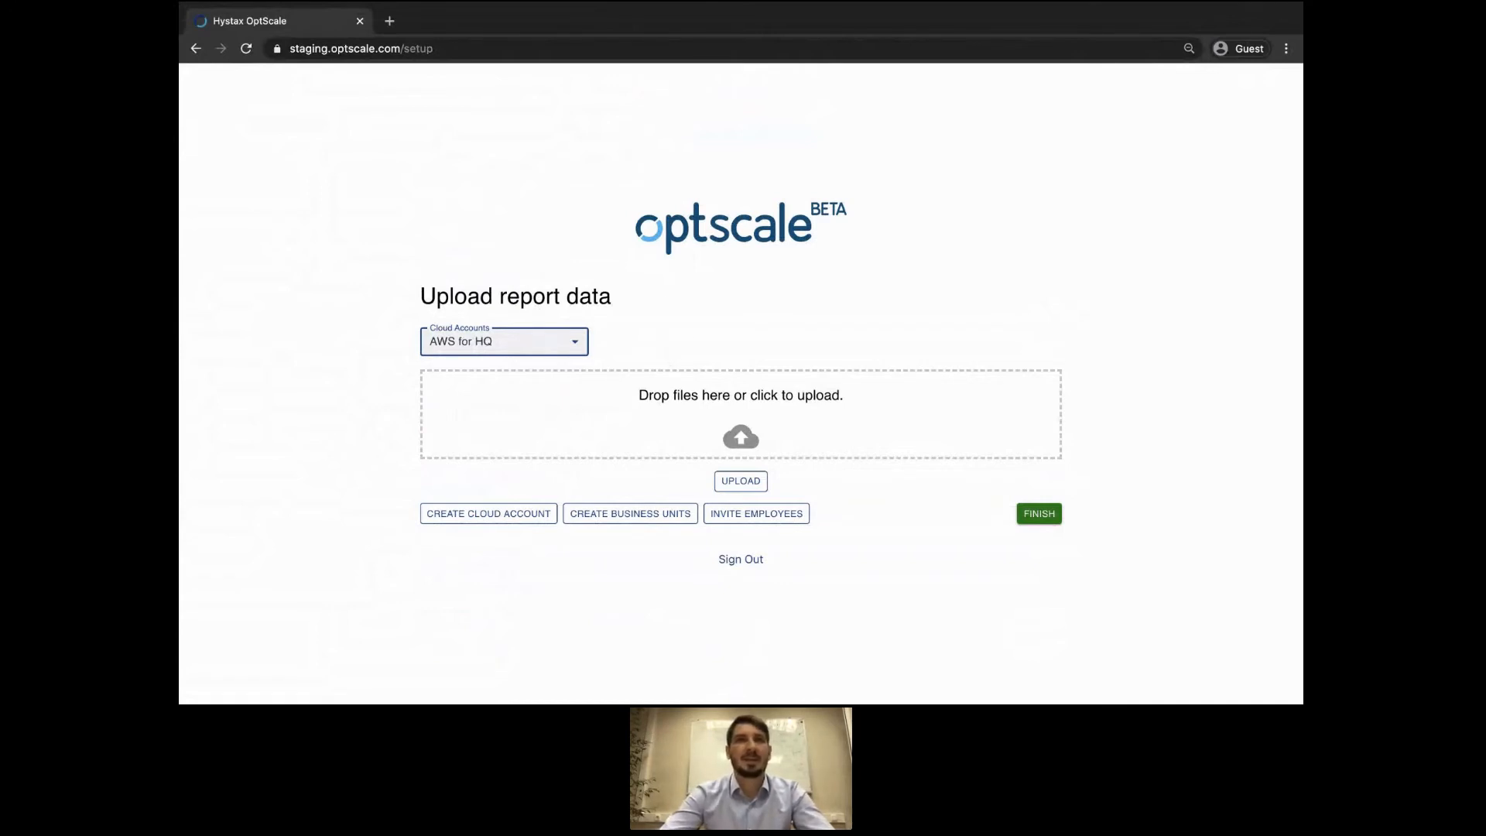
pyautogui.press('super+Tab')
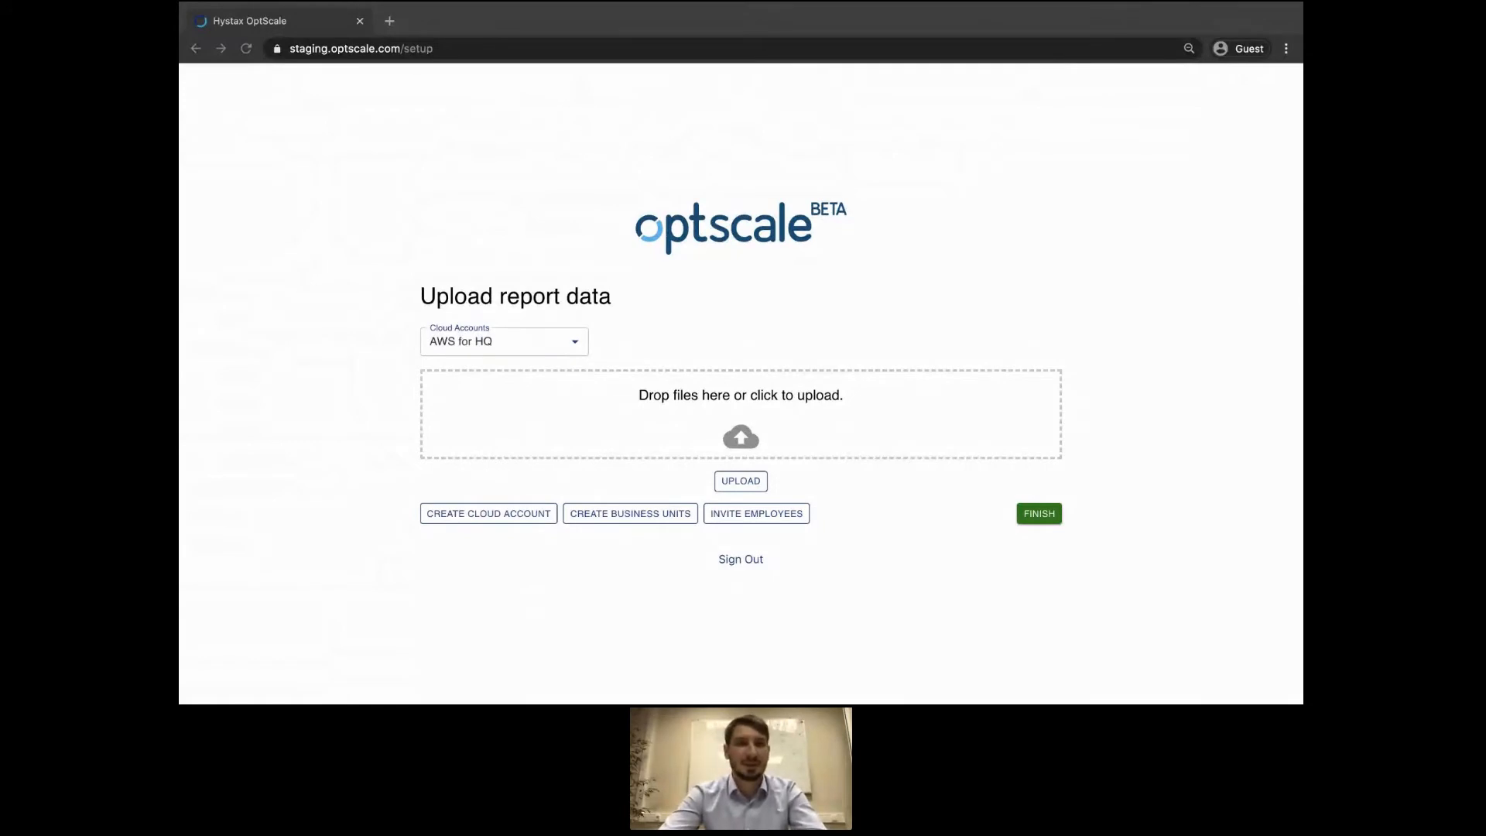
pyautogui.moveTo(604, 4); pyautogui.dragTo(662, 405)
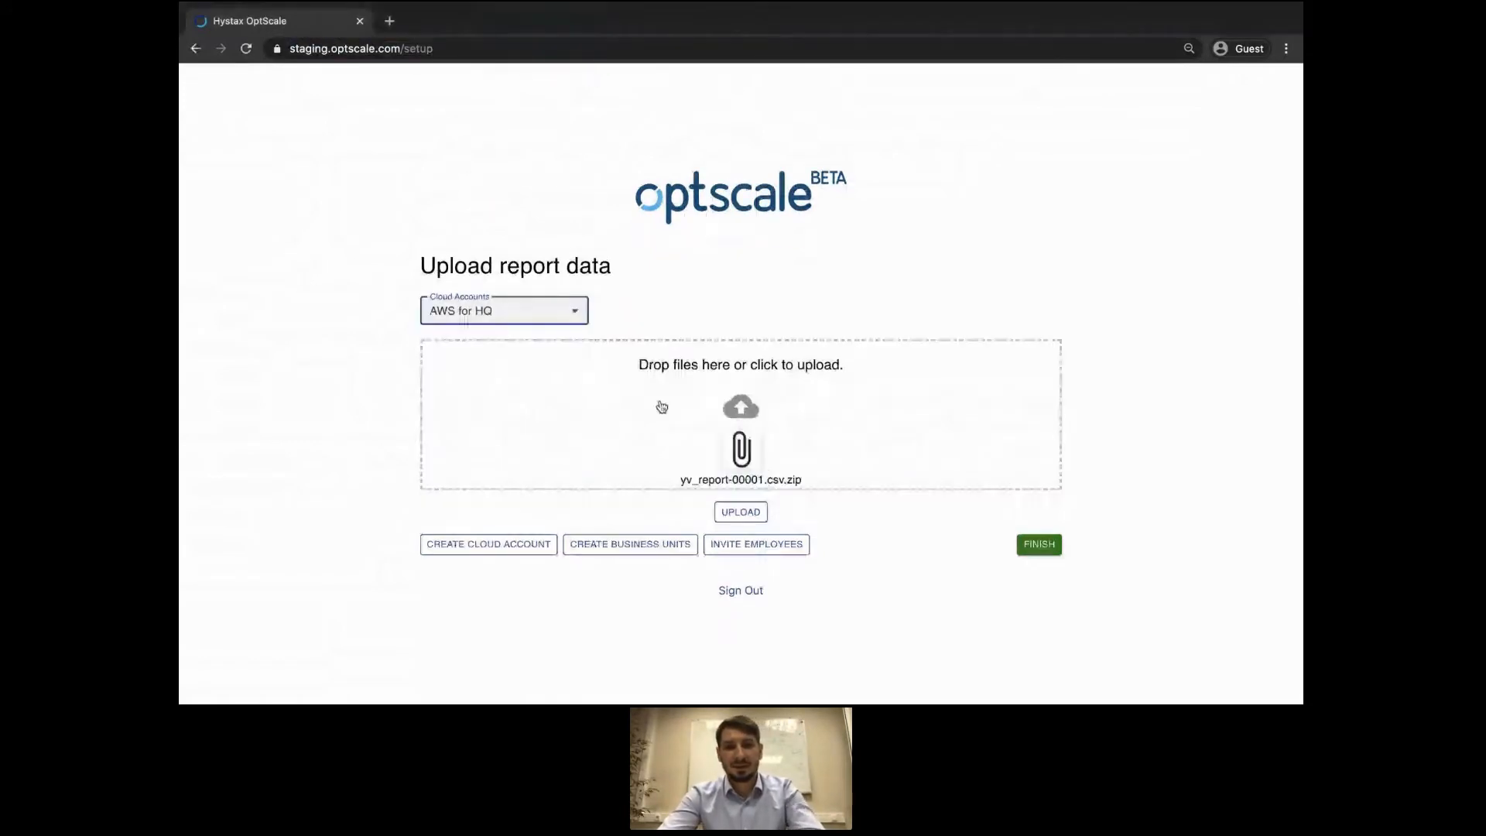
pyautogui.click(730, 509)
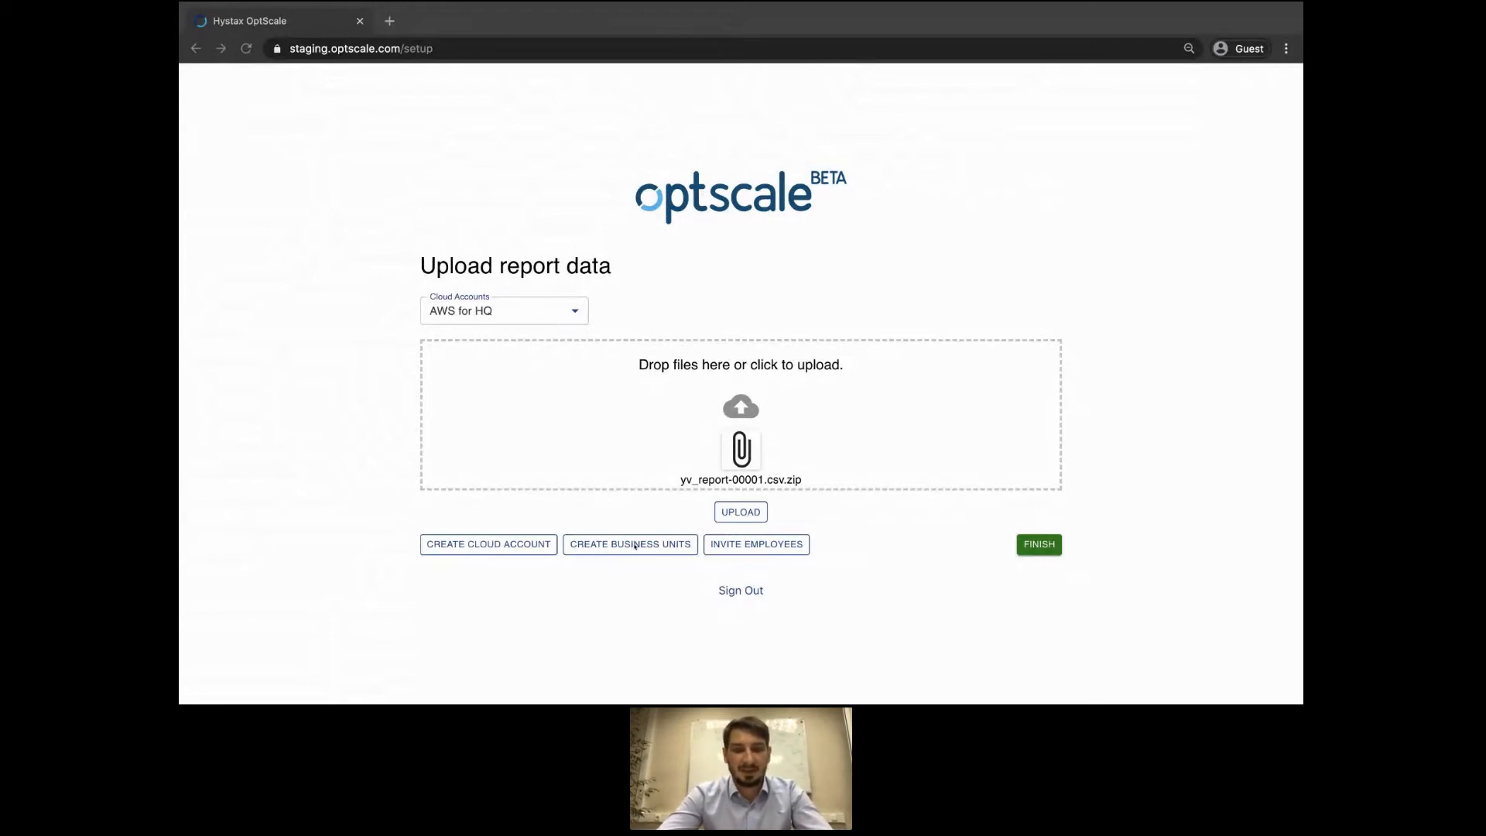
# Set the DemoMay21 root business unit budget to $15,000.
pyautogui.click(624, 546)
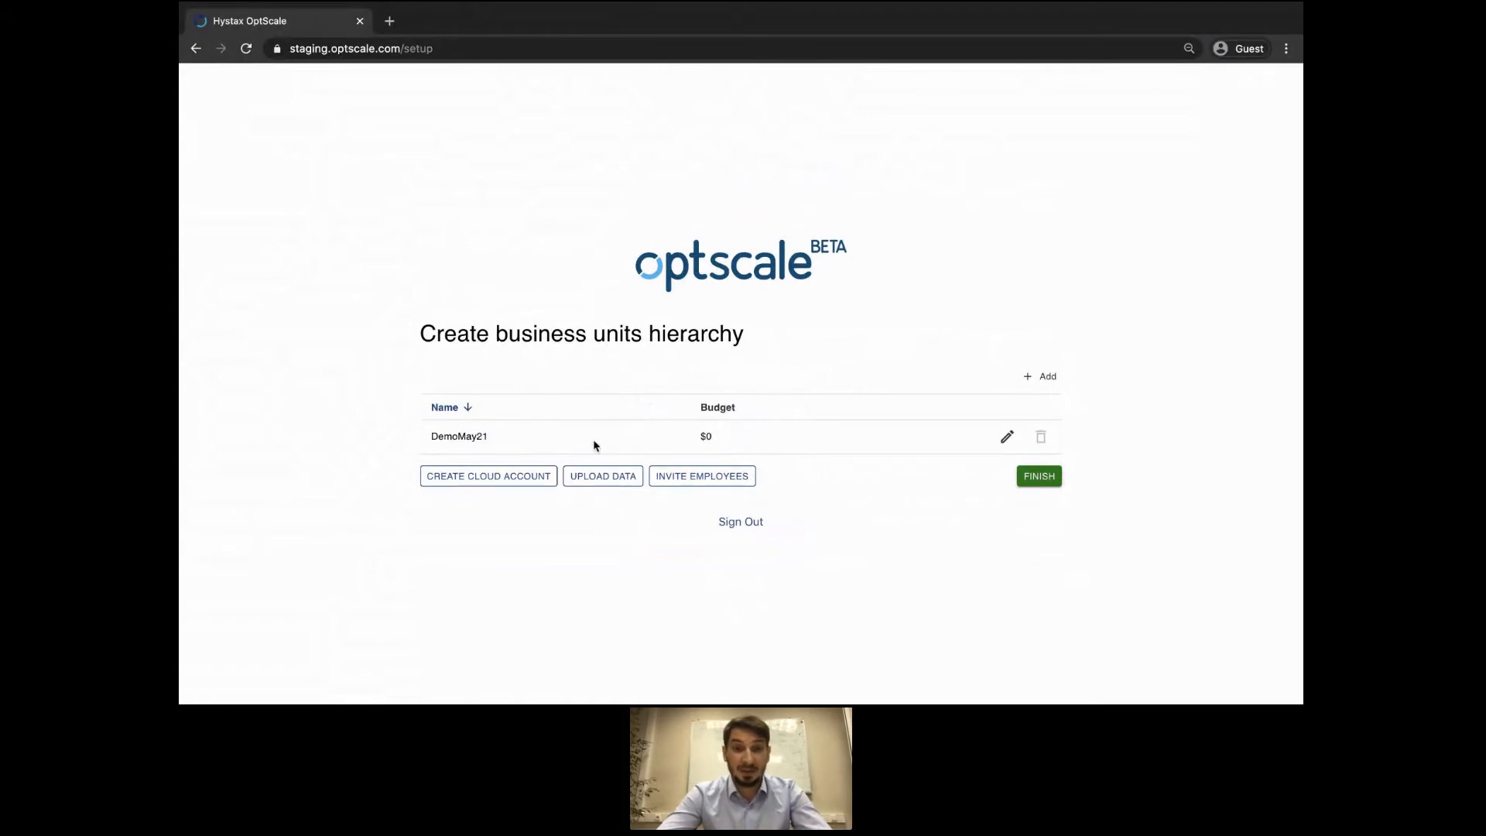
pyautogui.click(1005, 441)
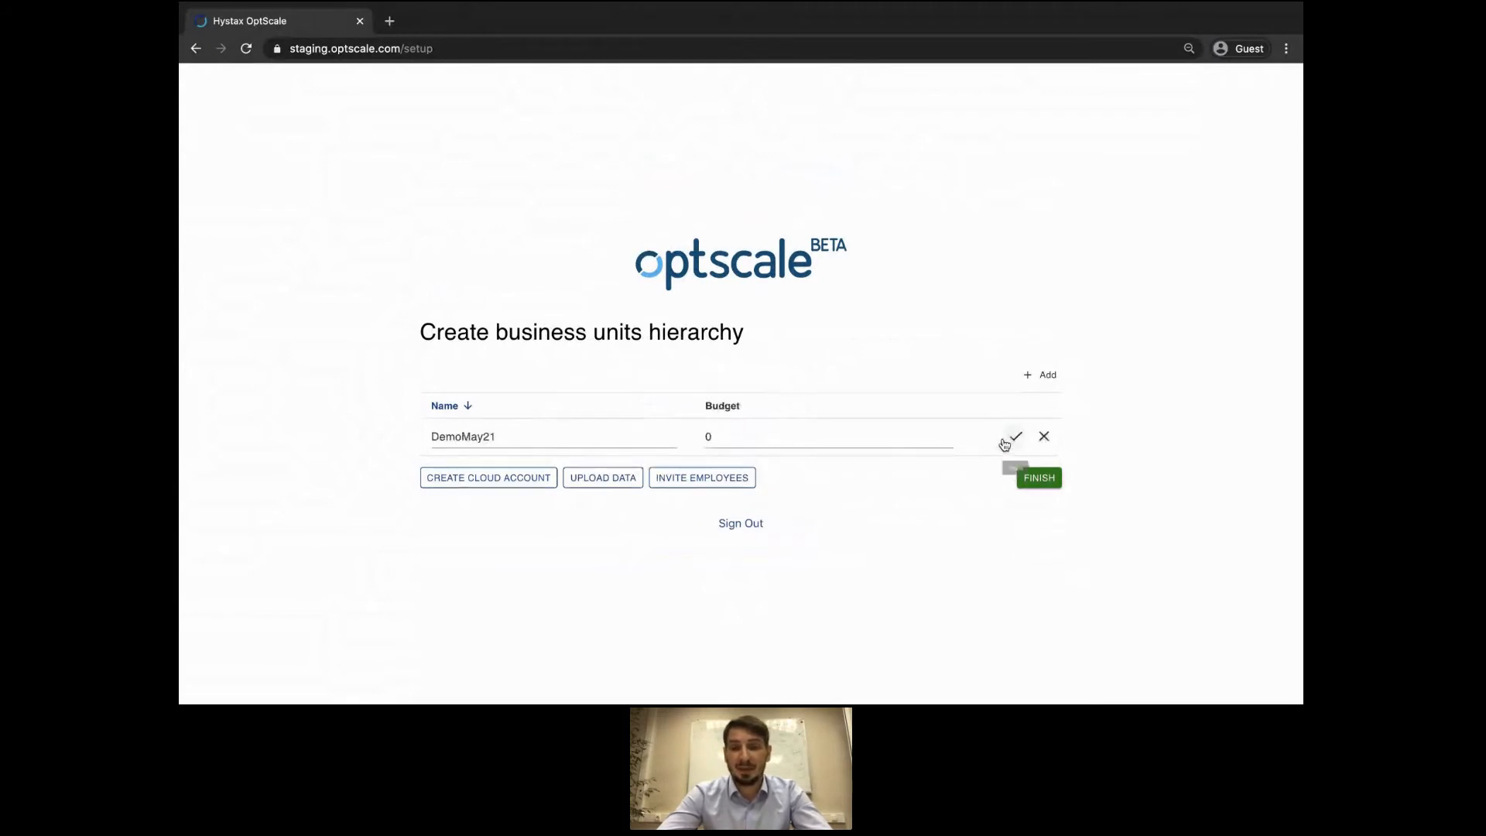
pyautogui.click(1005, 440)
pyautogui.click(1007, 440)
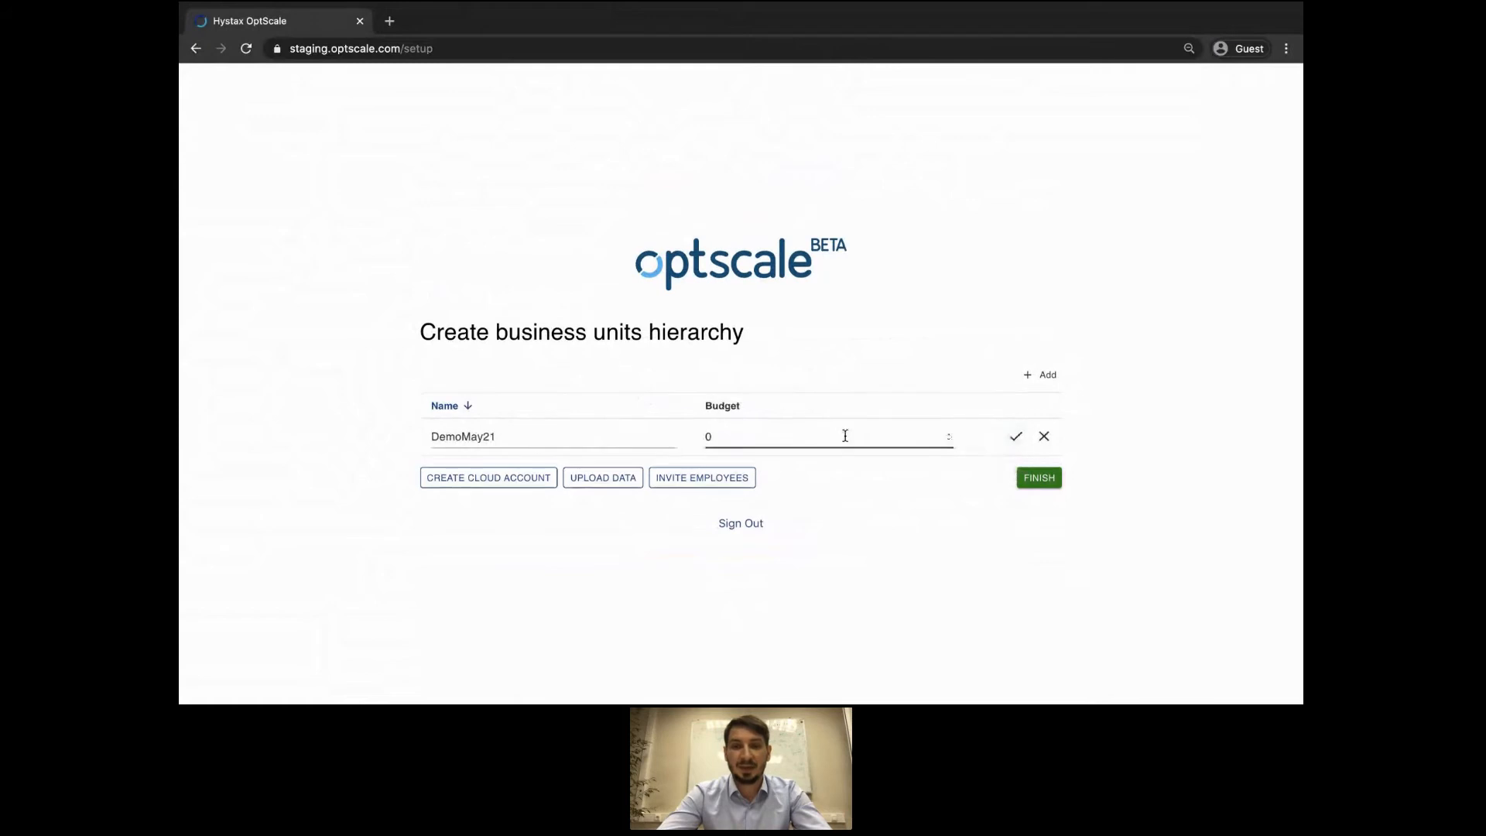
pyautogui.write('15000')
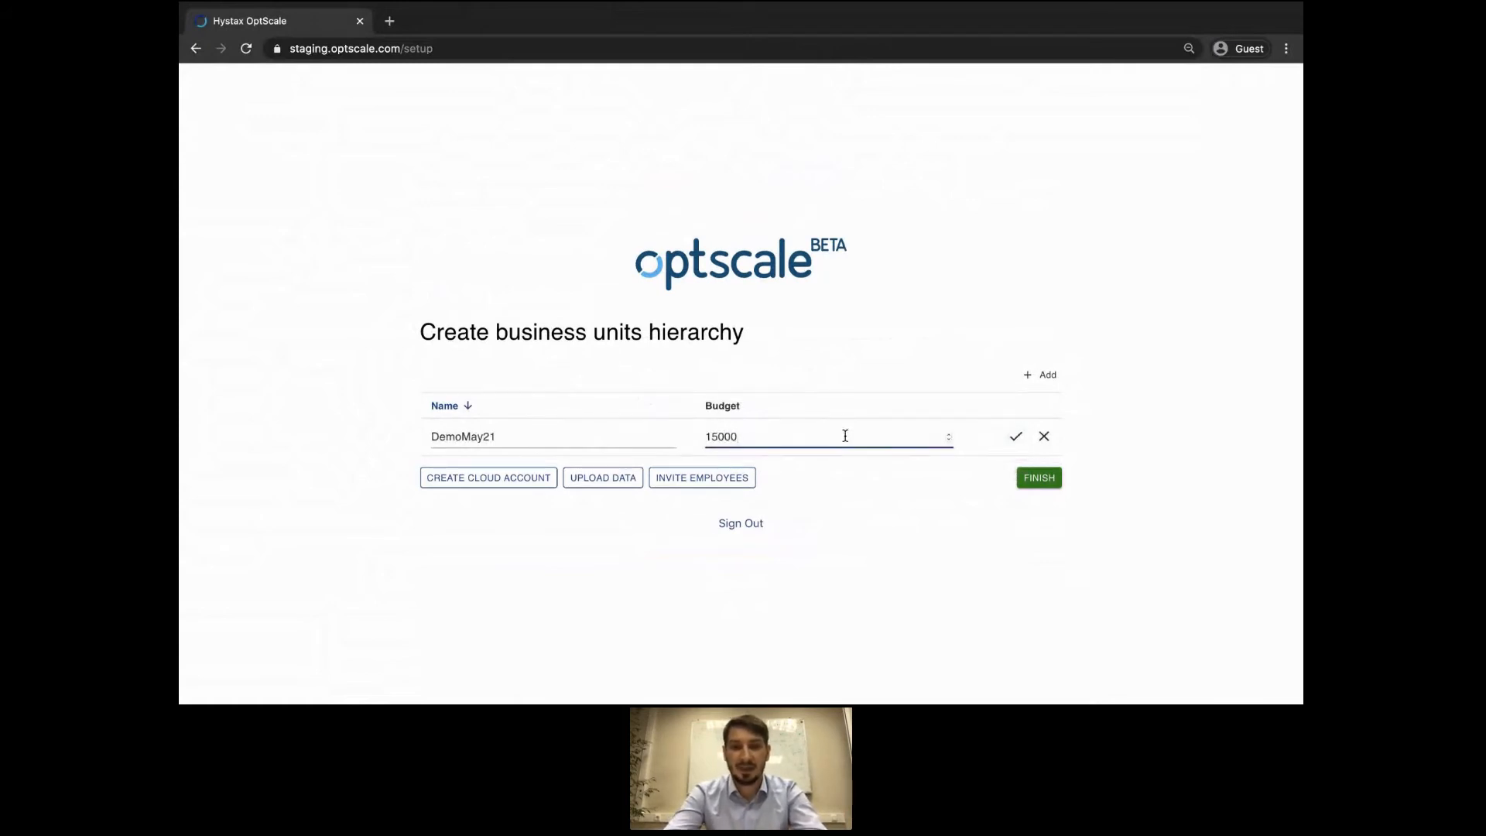
pyautogui.click(1015, 436)
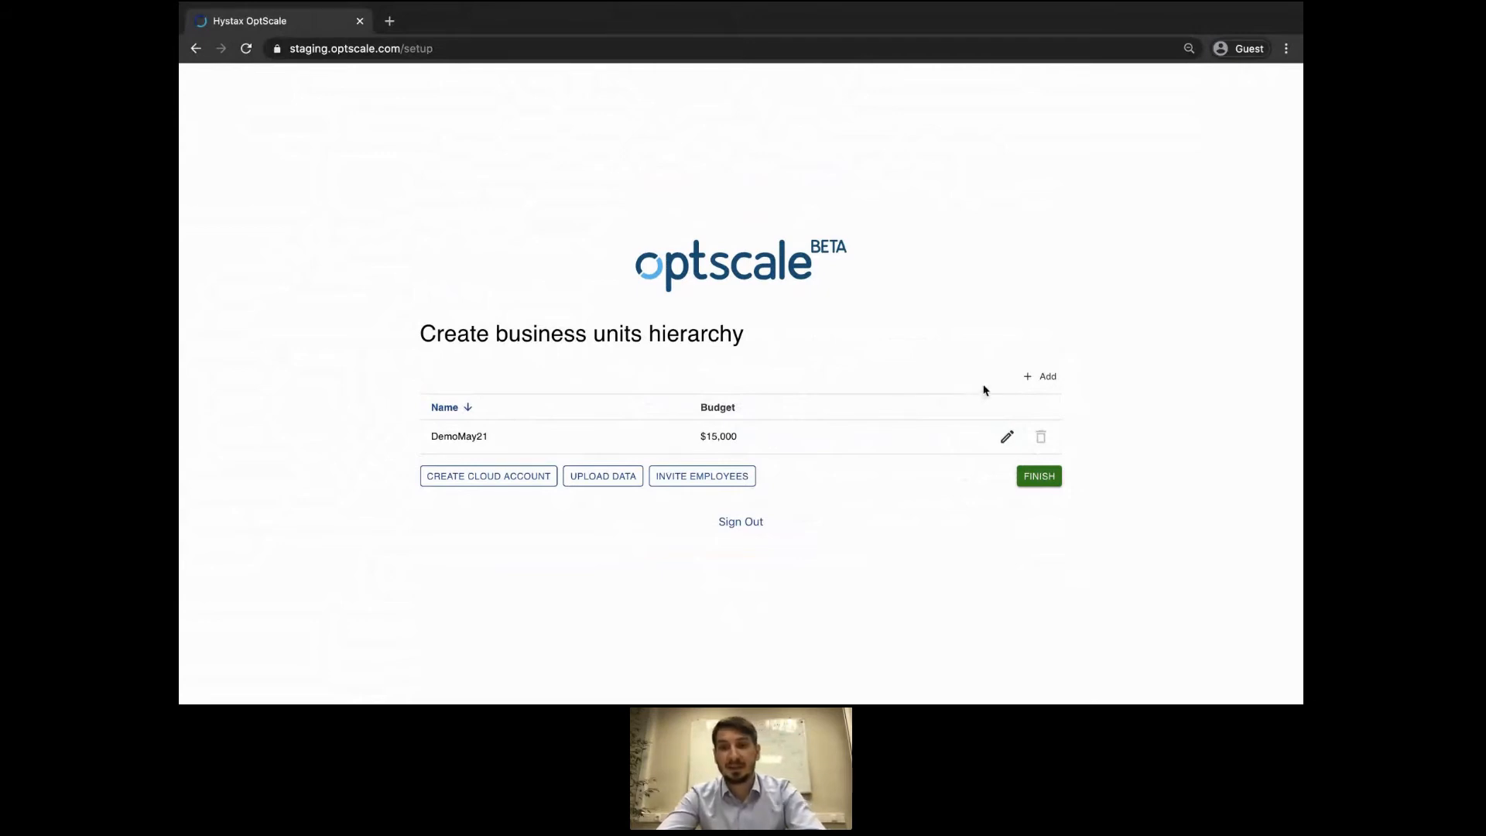
# Add an Engineering business unit with a $10,000 budget.
pyautogui.click(1030, 377)
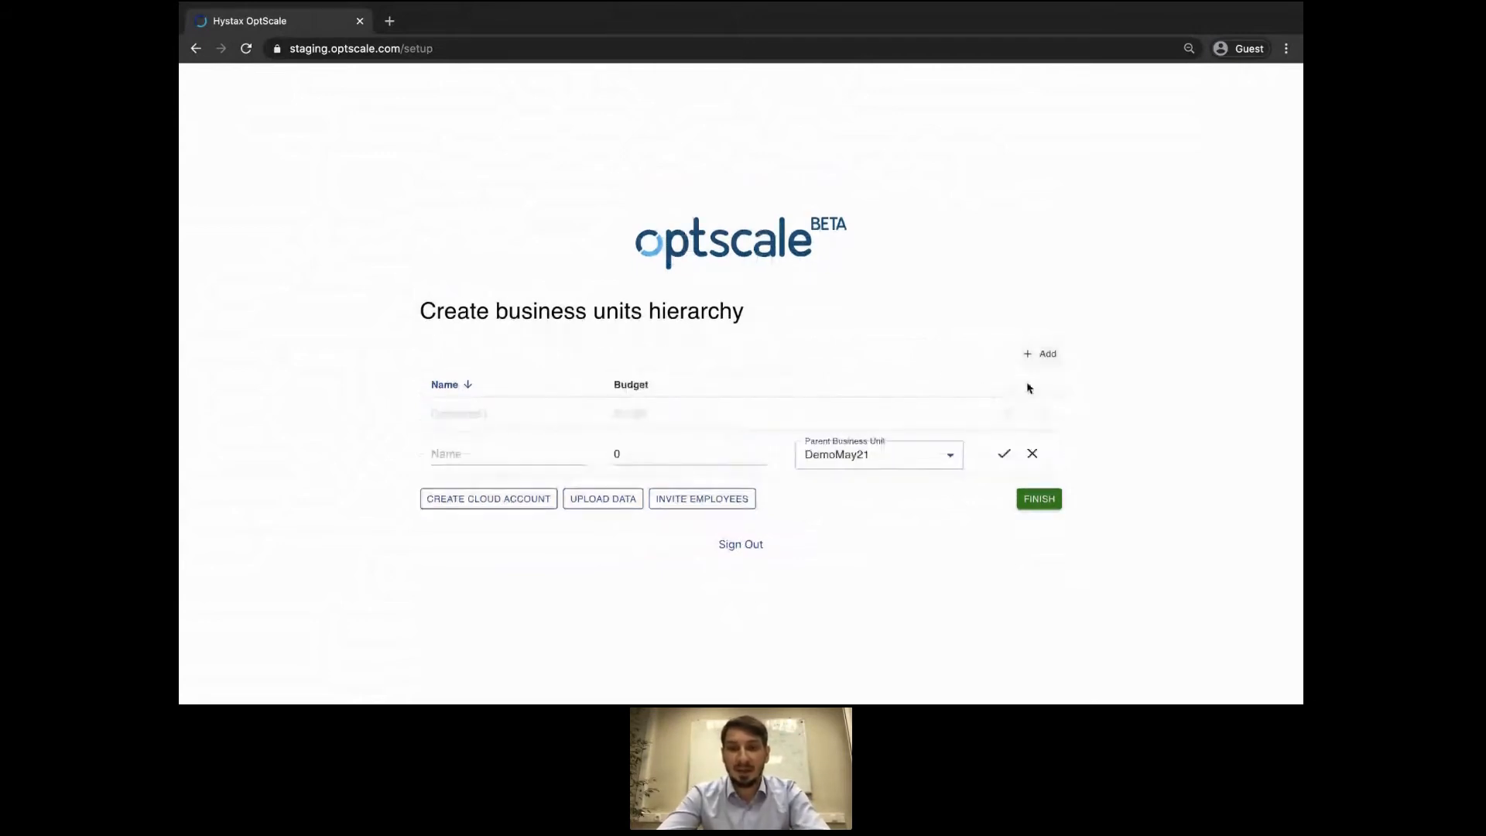
pyautogui.click(548, 454)
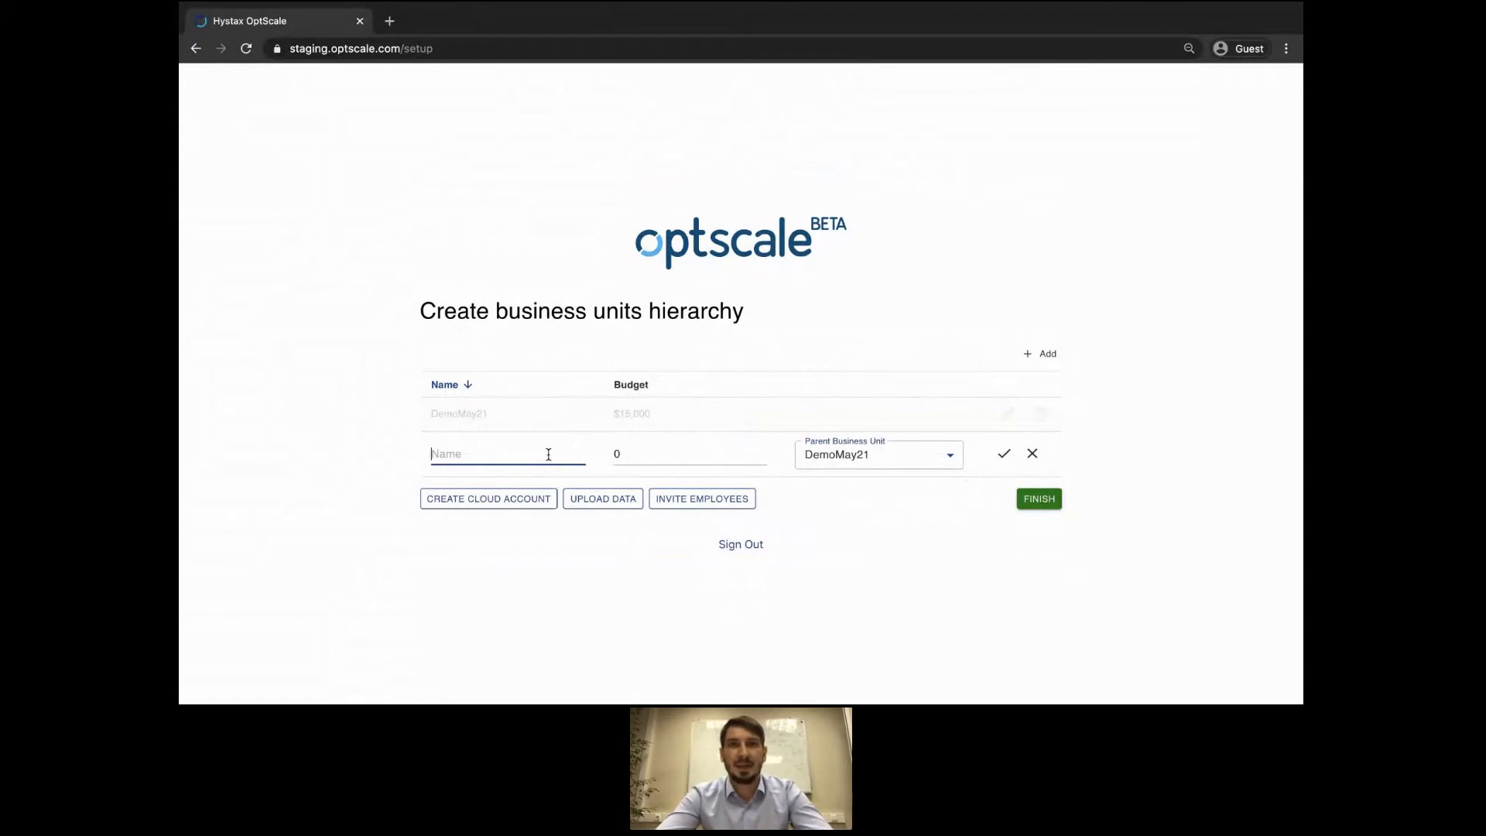
pyautogui.write('E')
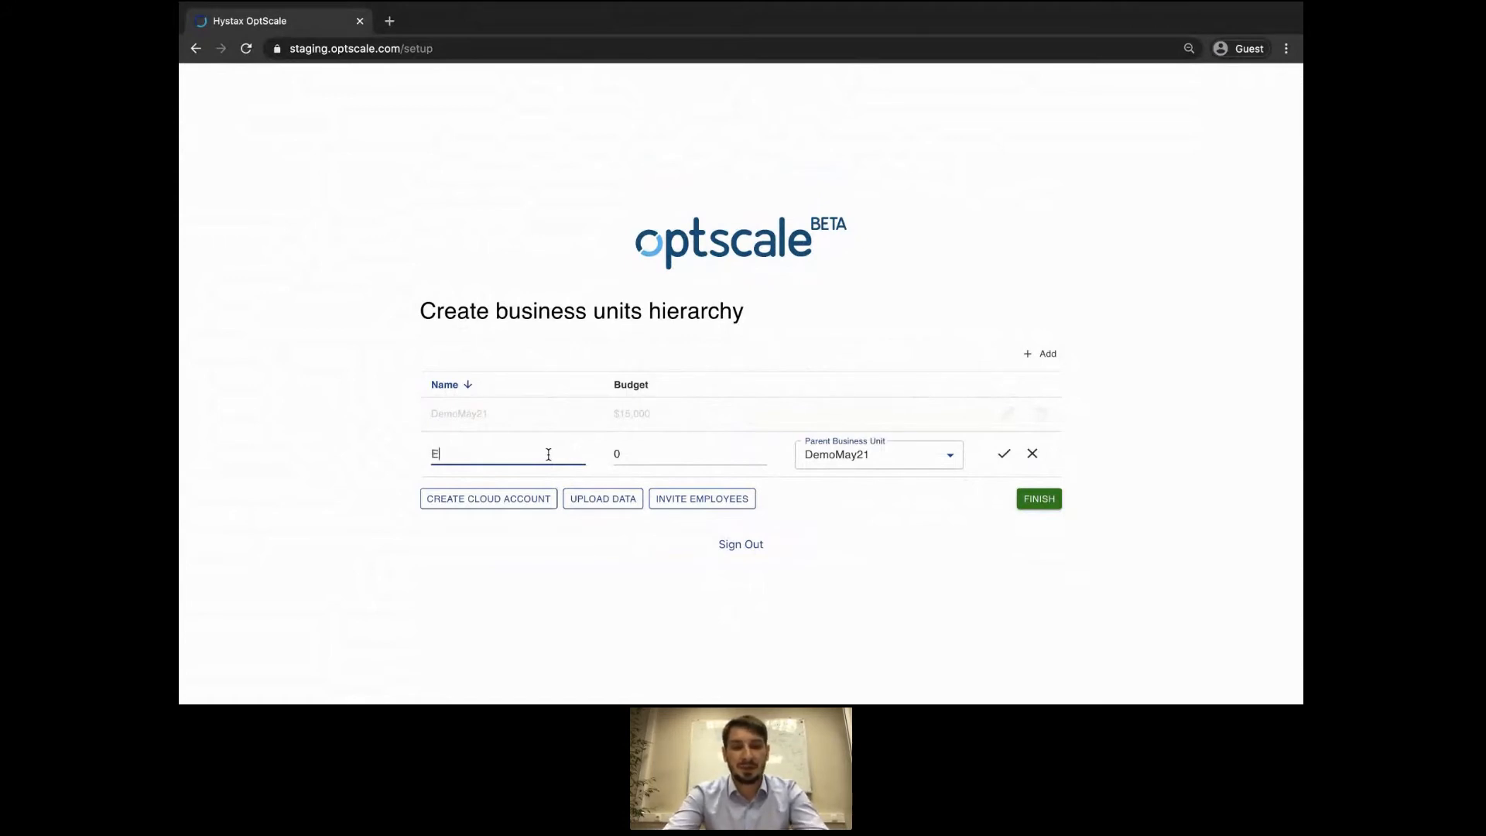
pyautogui.write('ngineering')
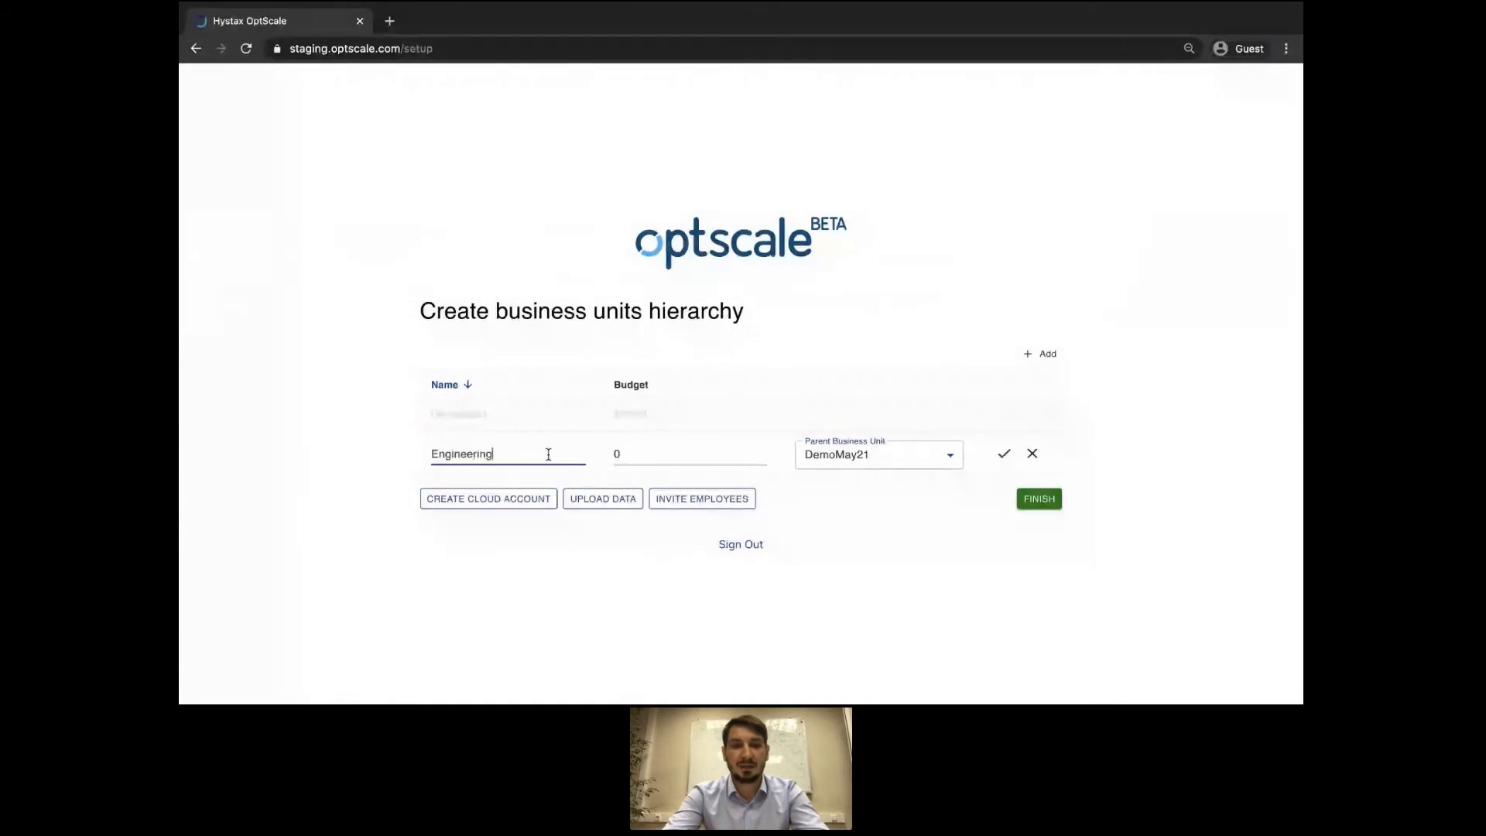
pyautogui.press('Tab')
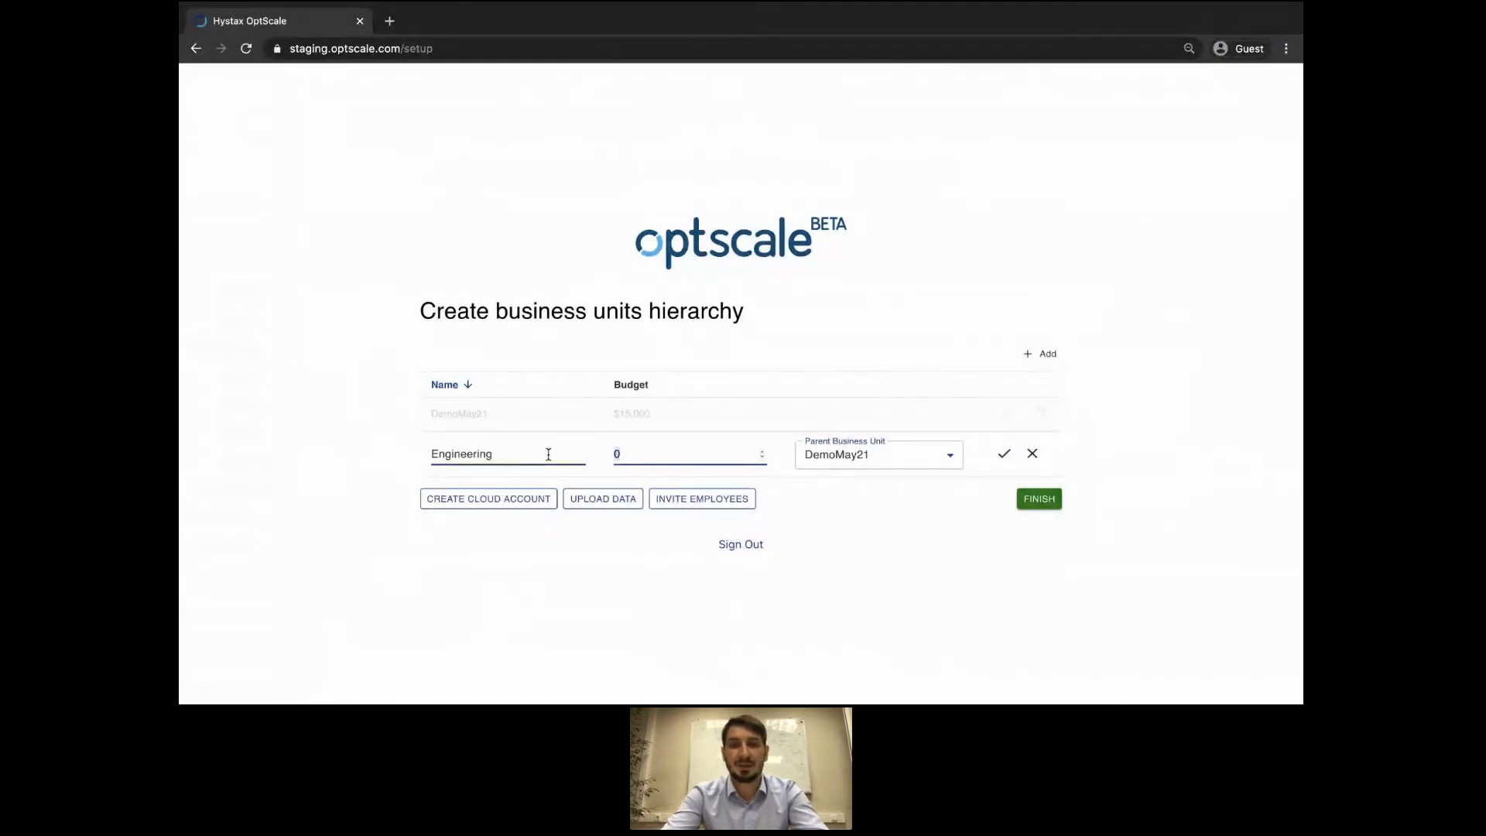
pyautogui.write('10000')
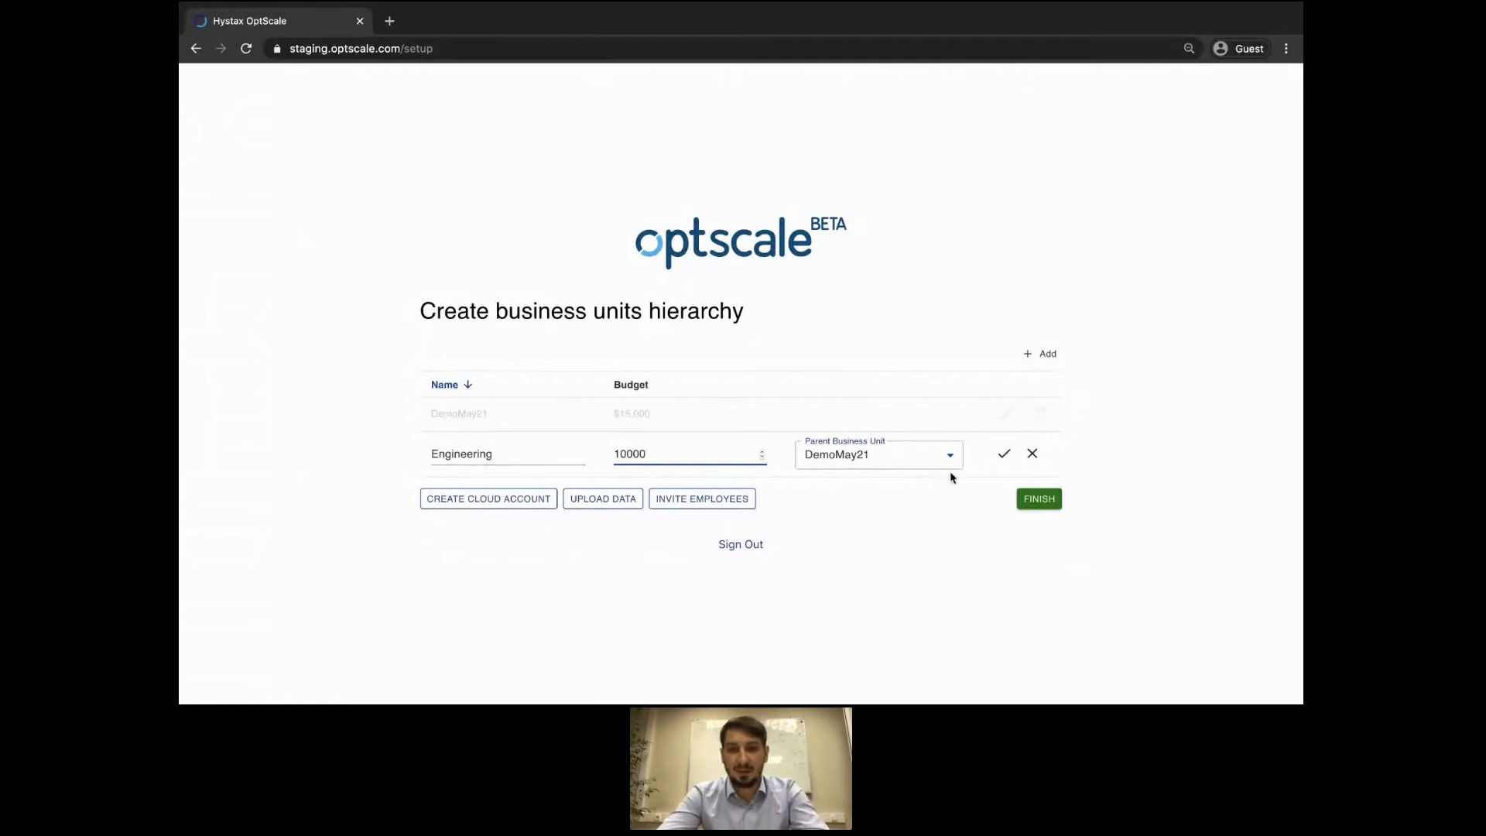
pyautogui.click(1004, 457)
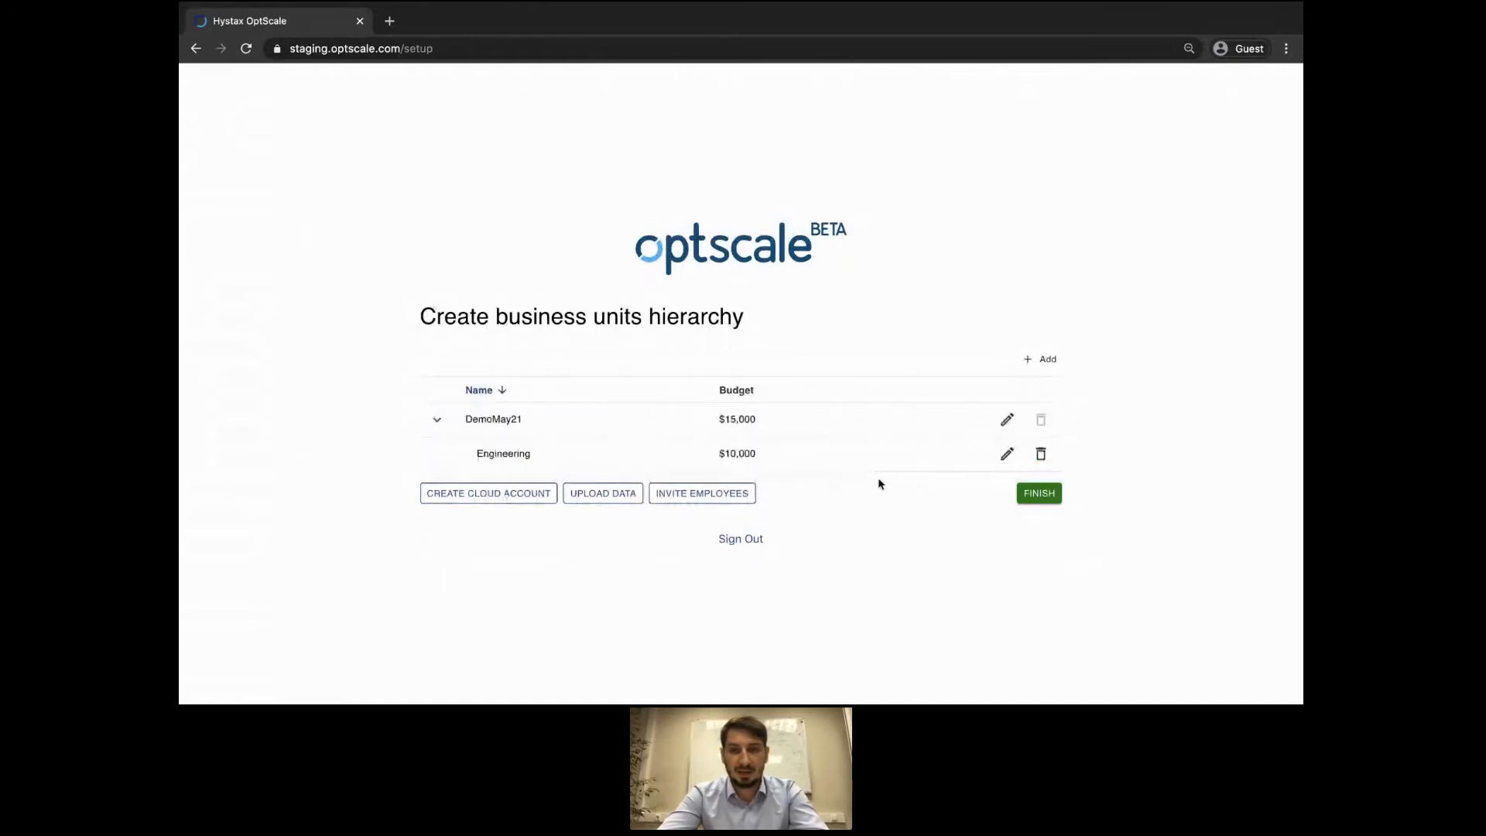
# Add a Developement business unit with a $3,000 budget under Engineering.
pyautogui.click(1045, 361)
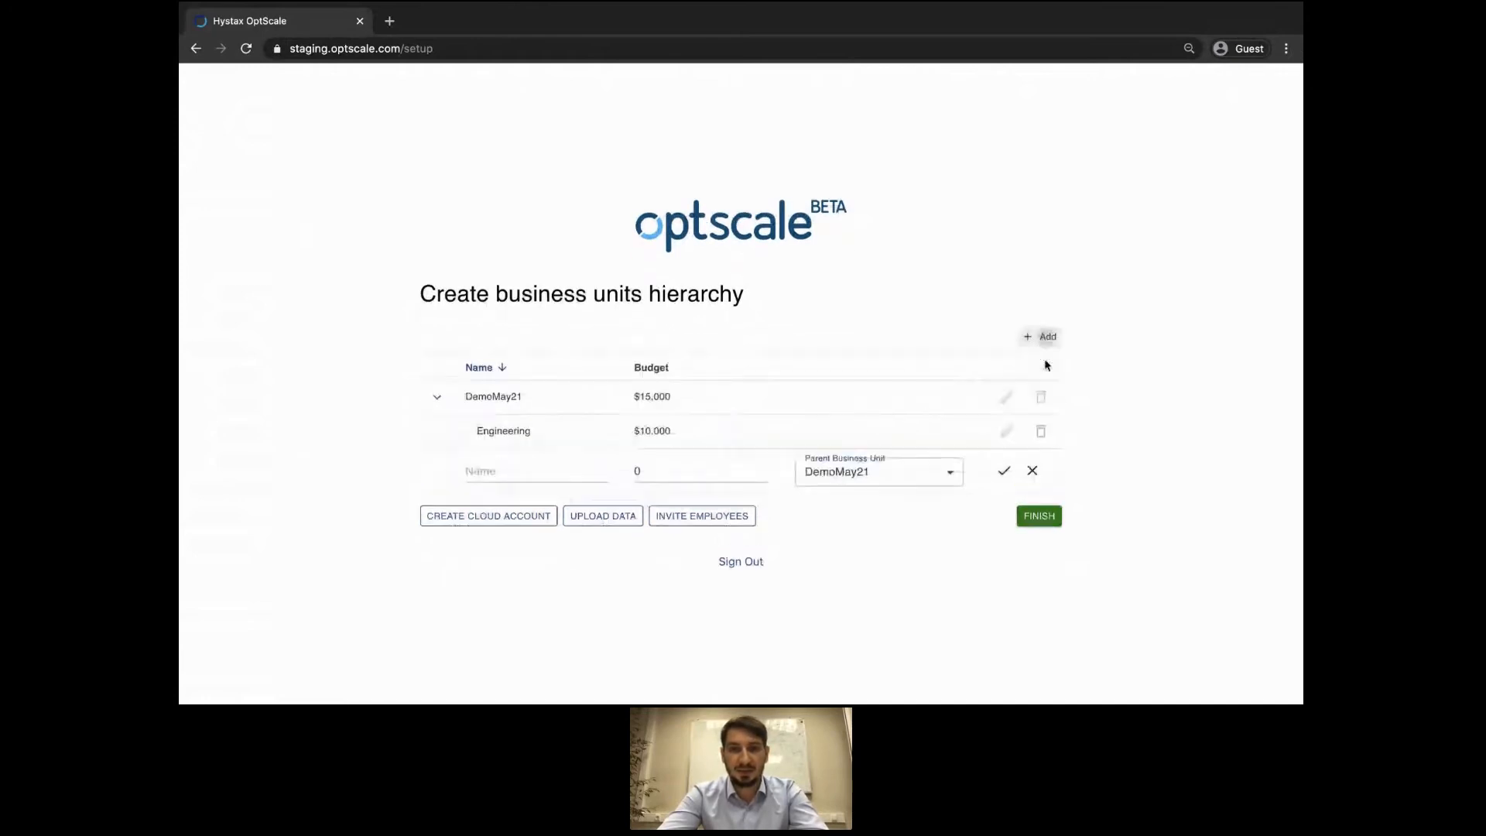
pyautogui.click(559, 467)
pyautogui.write('Developen')
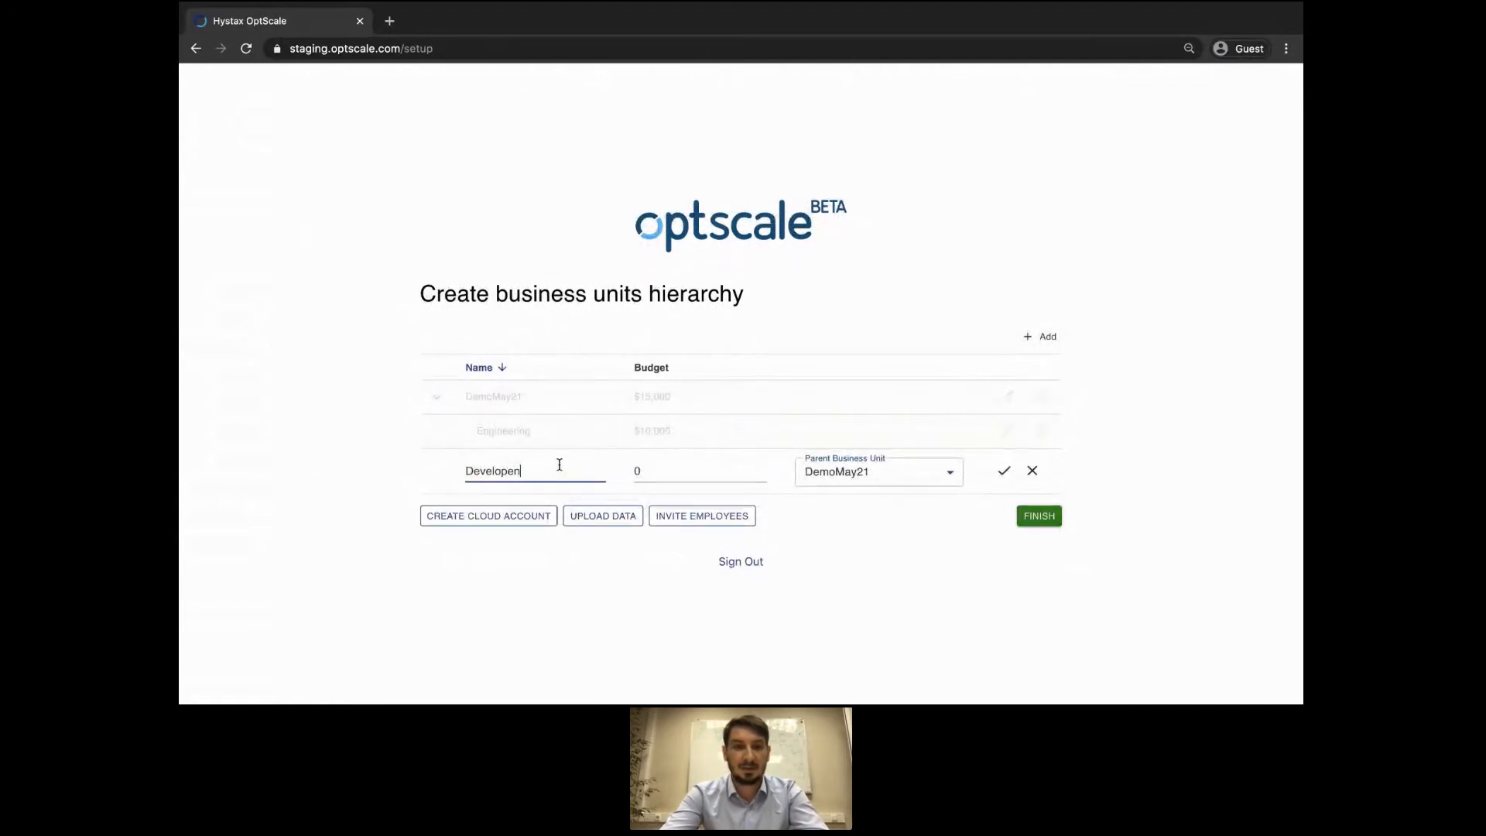
pyautogui.press('BackSpace')
pyautogui.write('ment')
pyautogui.press('Tab')
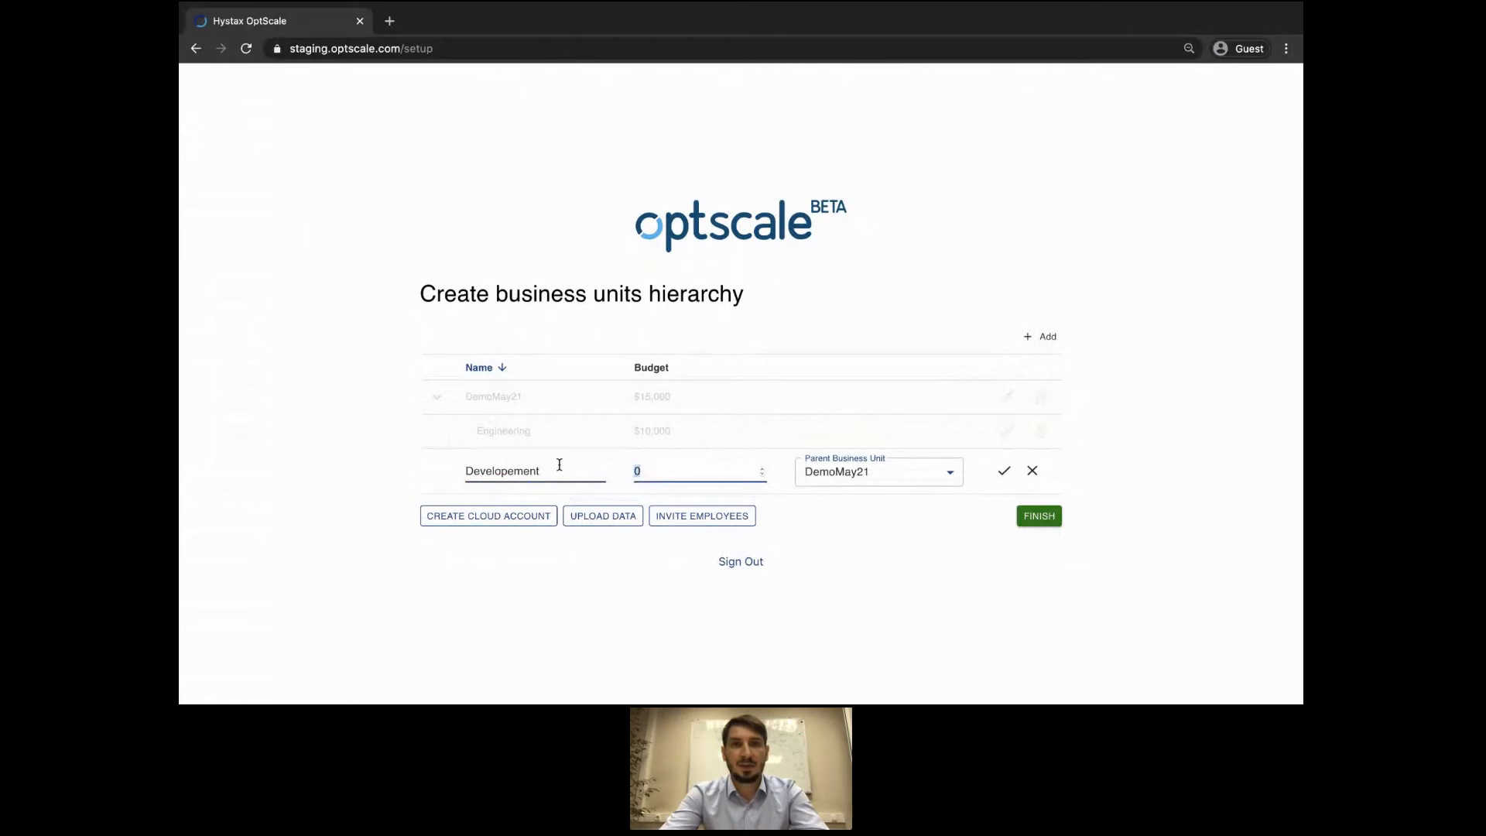
pyautogui.write('3000')
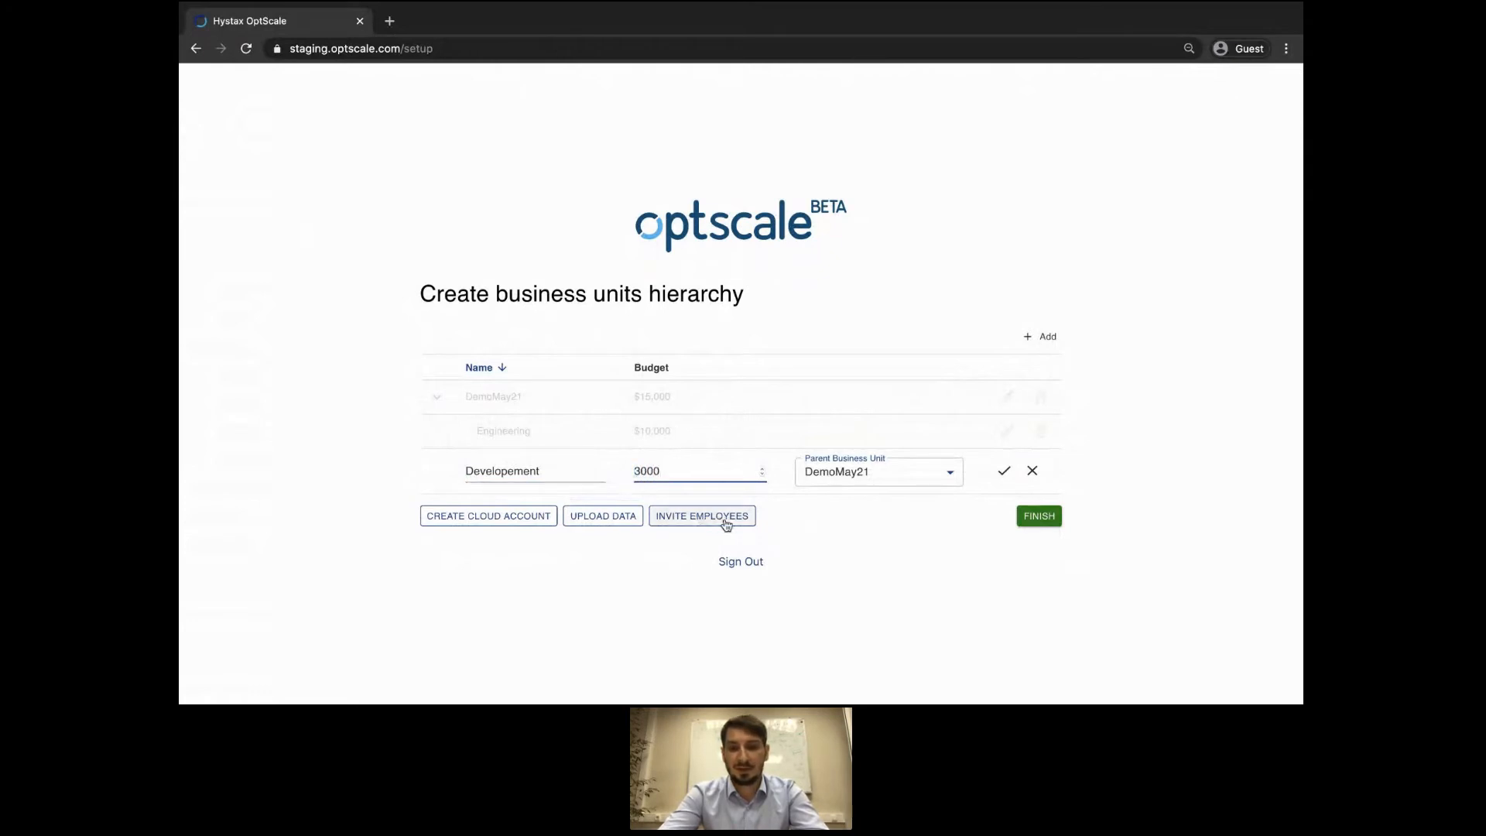
pyautogui.click(928, 480)
pyautogui.click(896, 497)
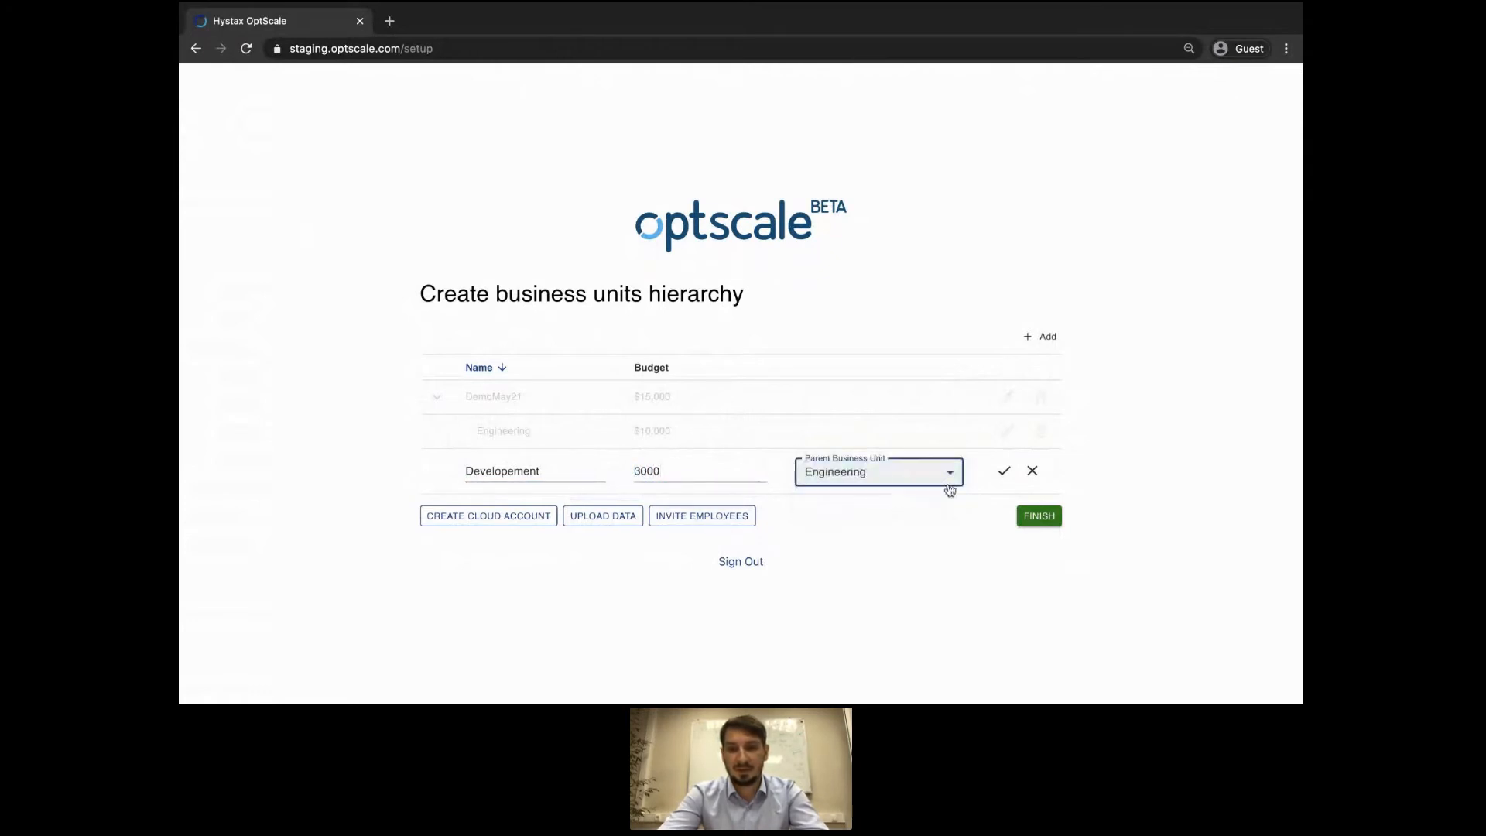
pyautogui.click(1004, 470)
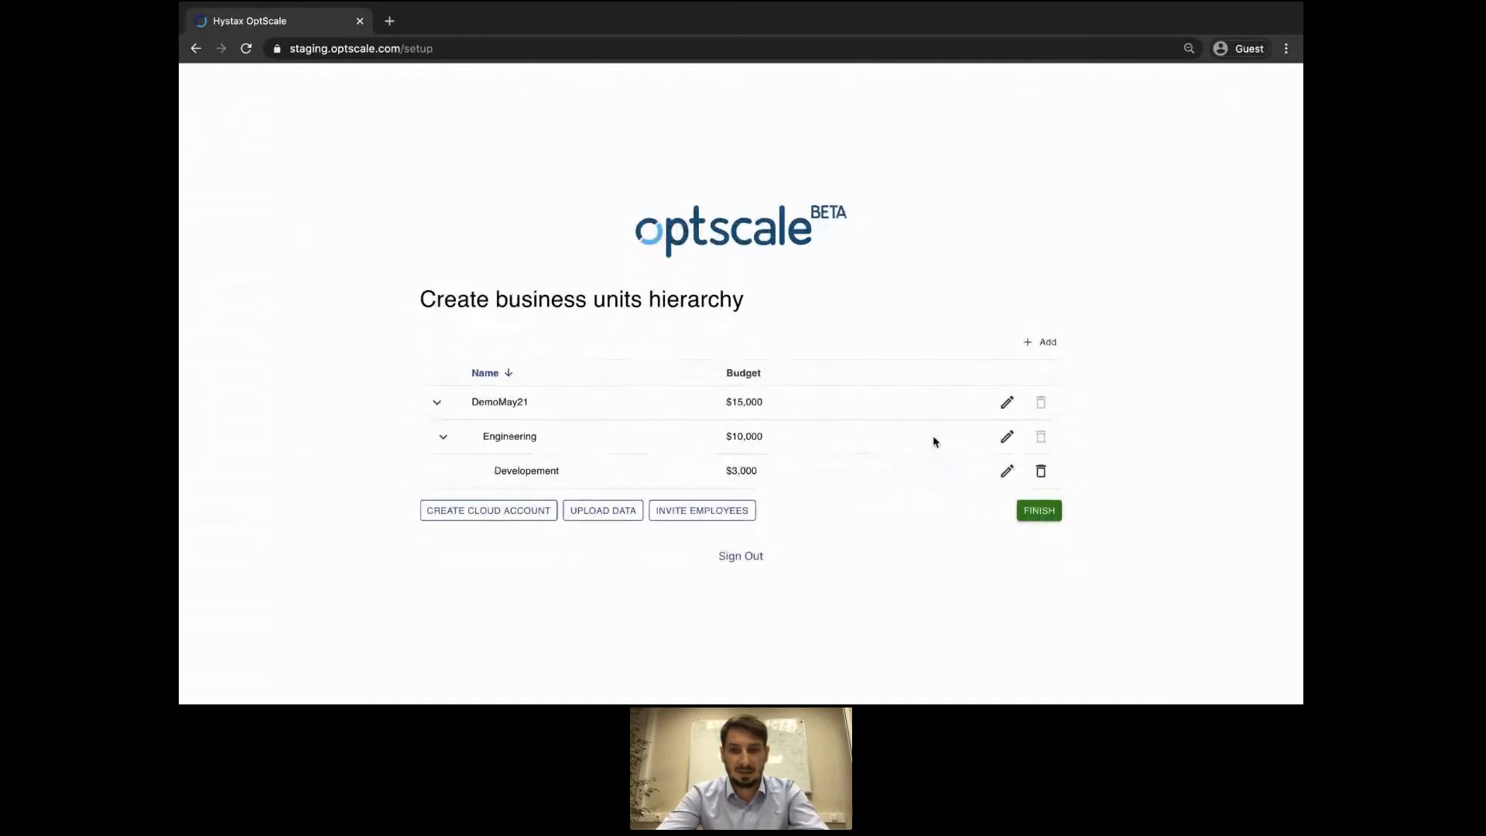
# Add a QA business unit with a $6,000 budget under Engineering.
pyautogui.click(1039, 342)
pyautogui.click(570, 486)
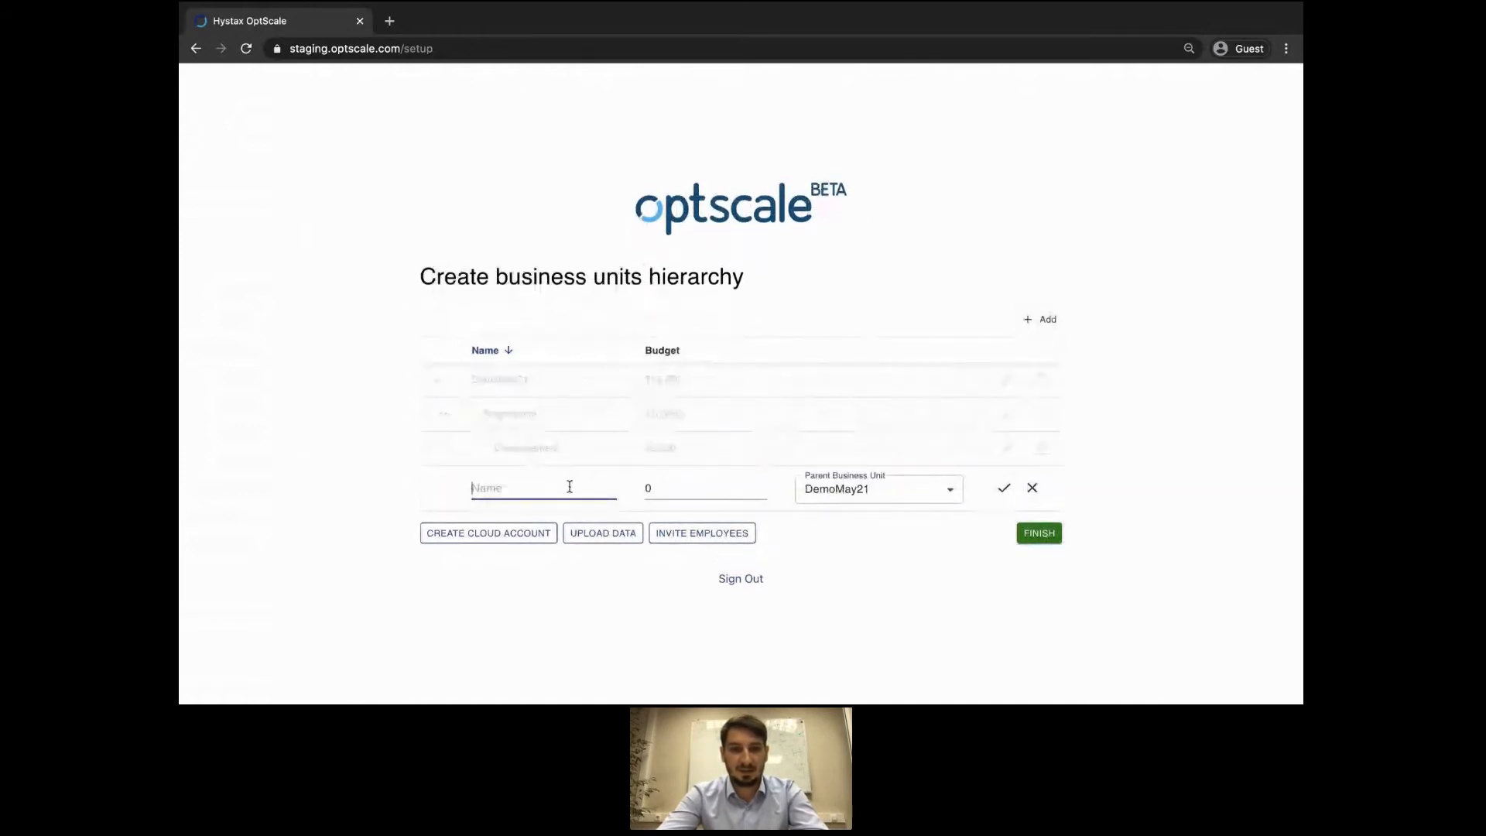
pyautogui.write('QA')
pyautogui.press('Tab')
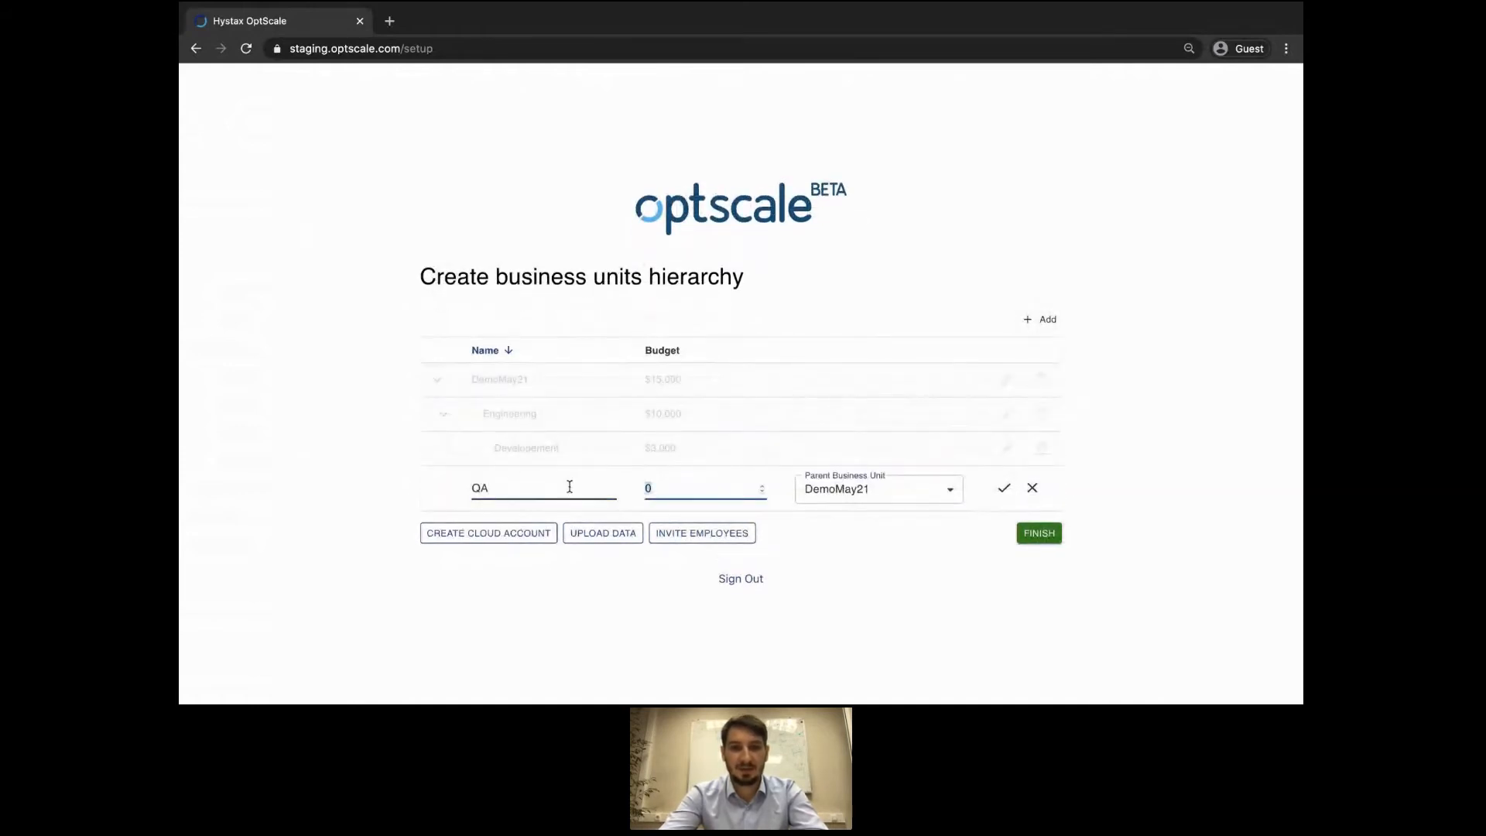
pyautogui.write('6000')
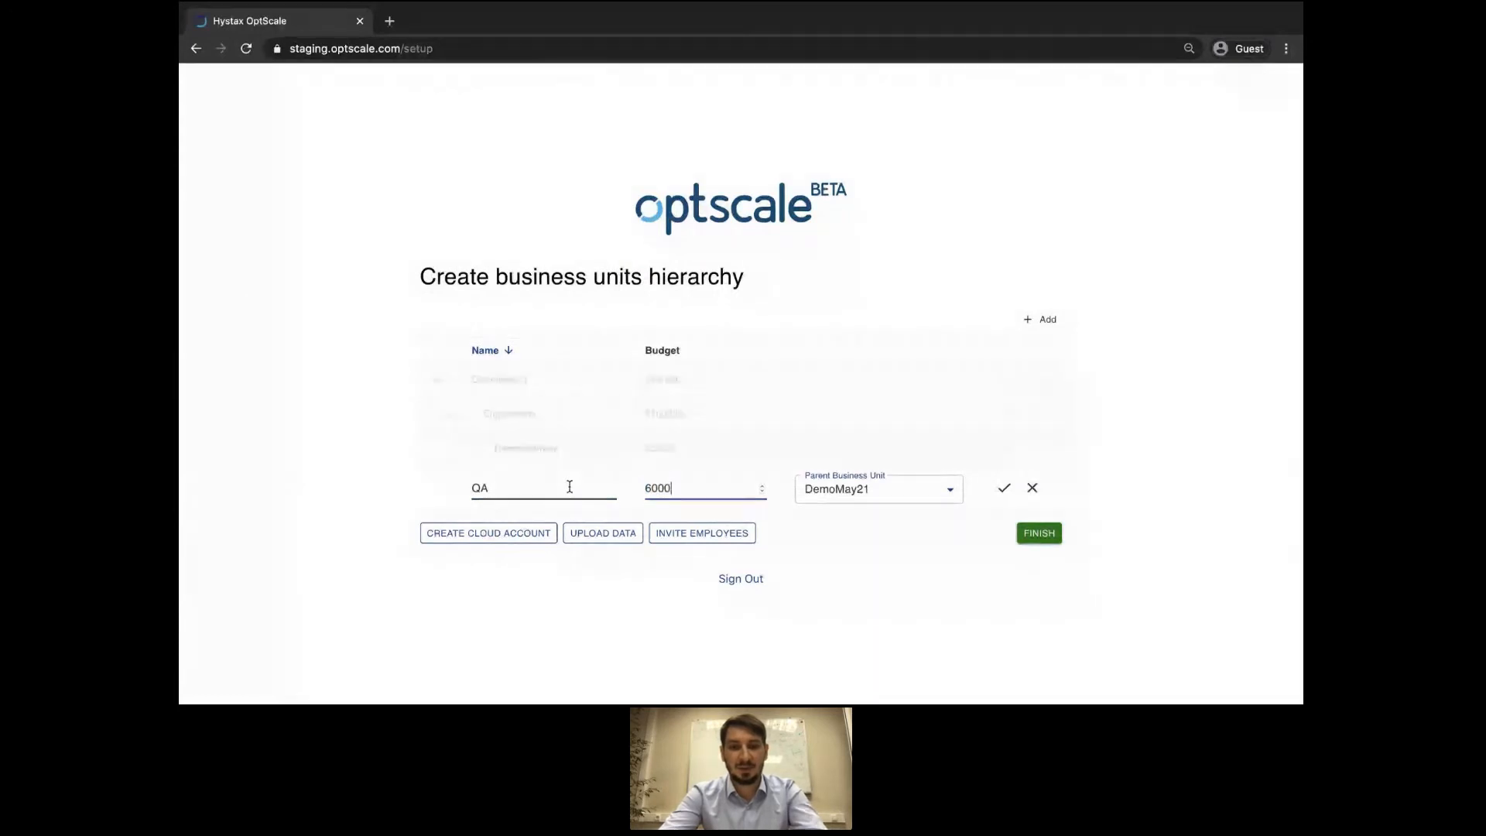
pyautogui.click(856, 495)
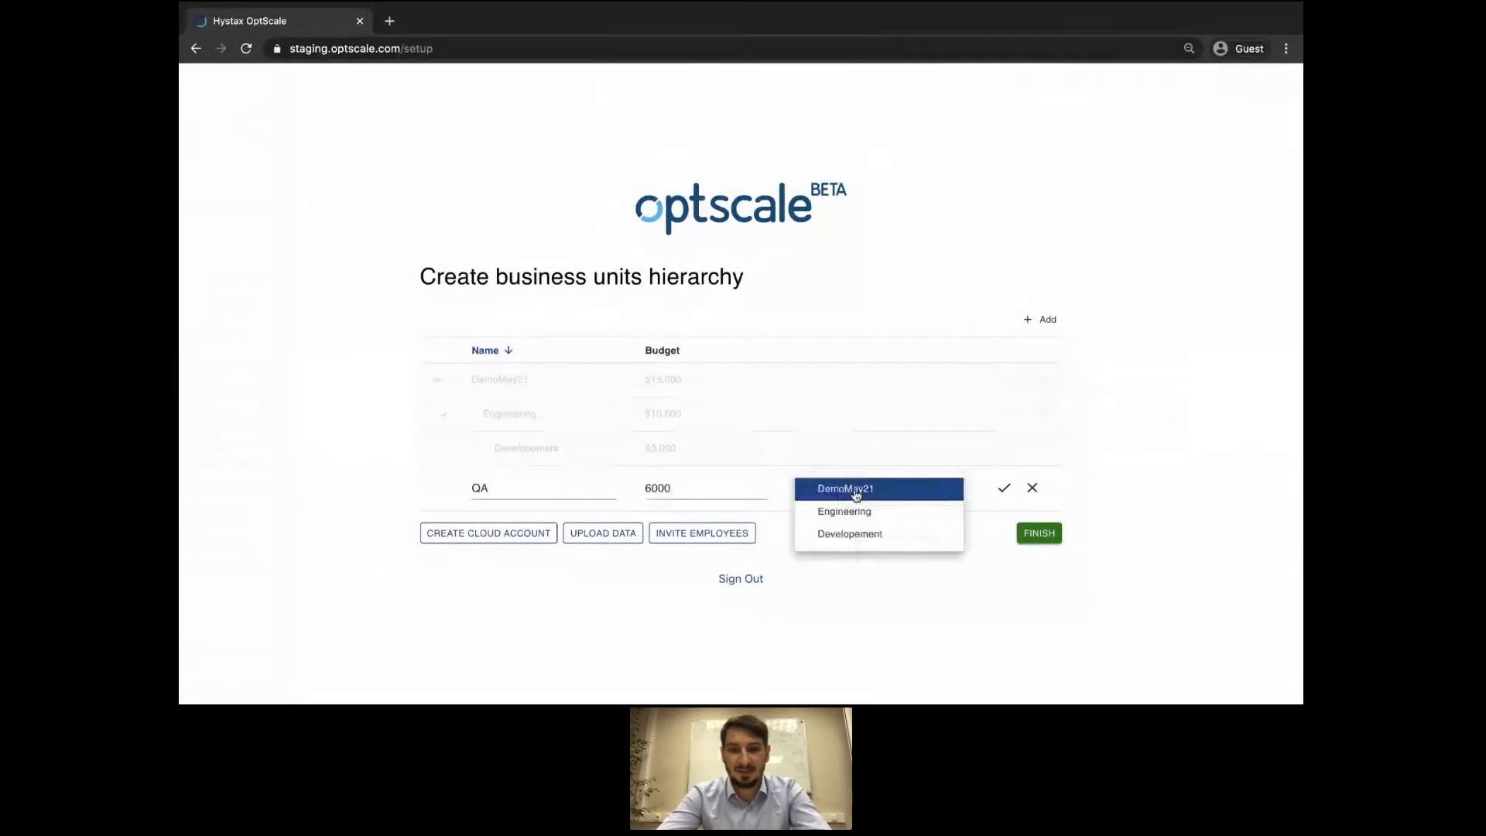
pyautogui.click(863, 512)
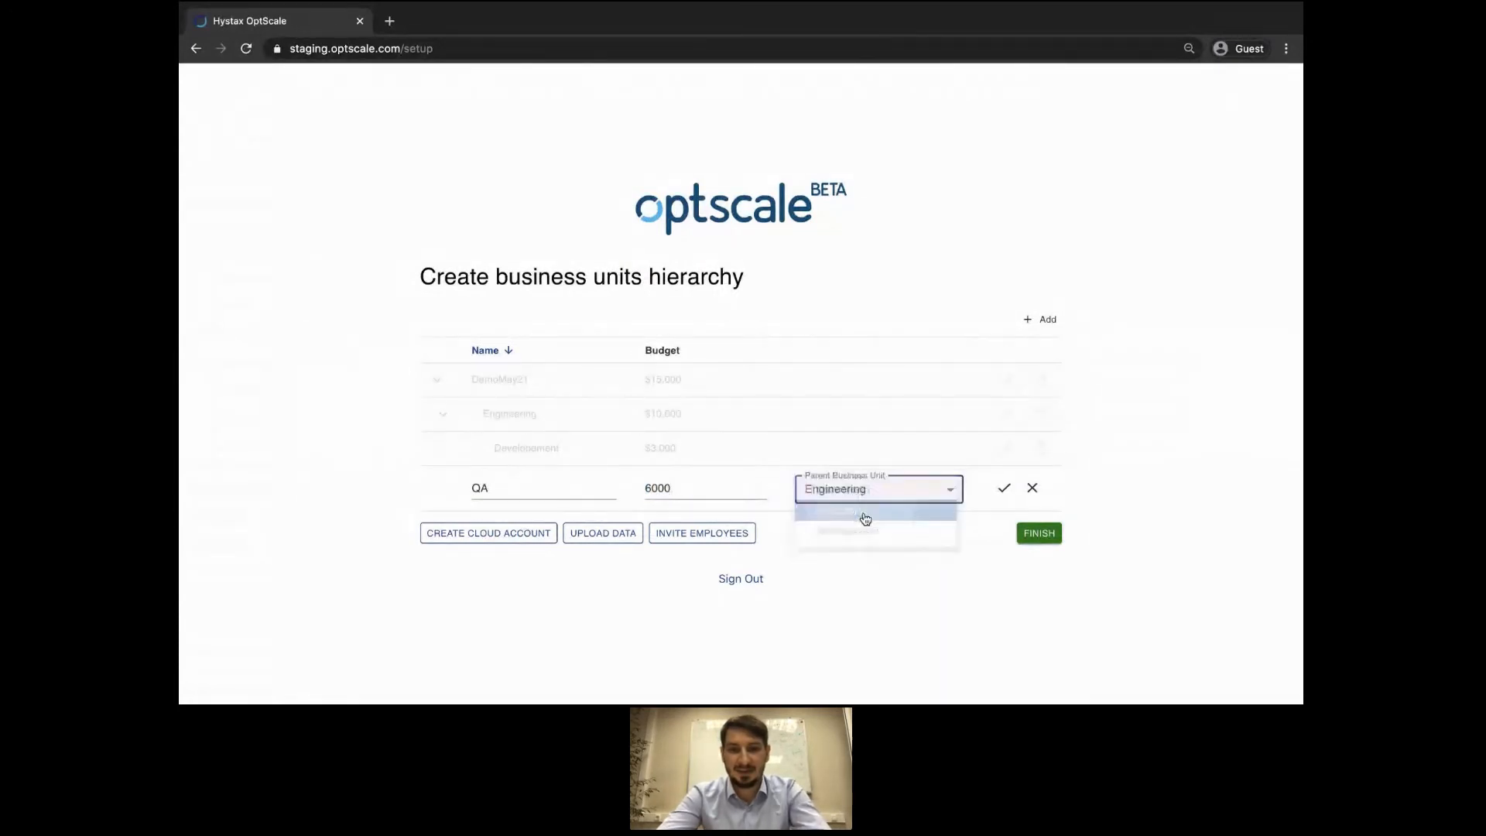
pyautogui.click(1004, 501)
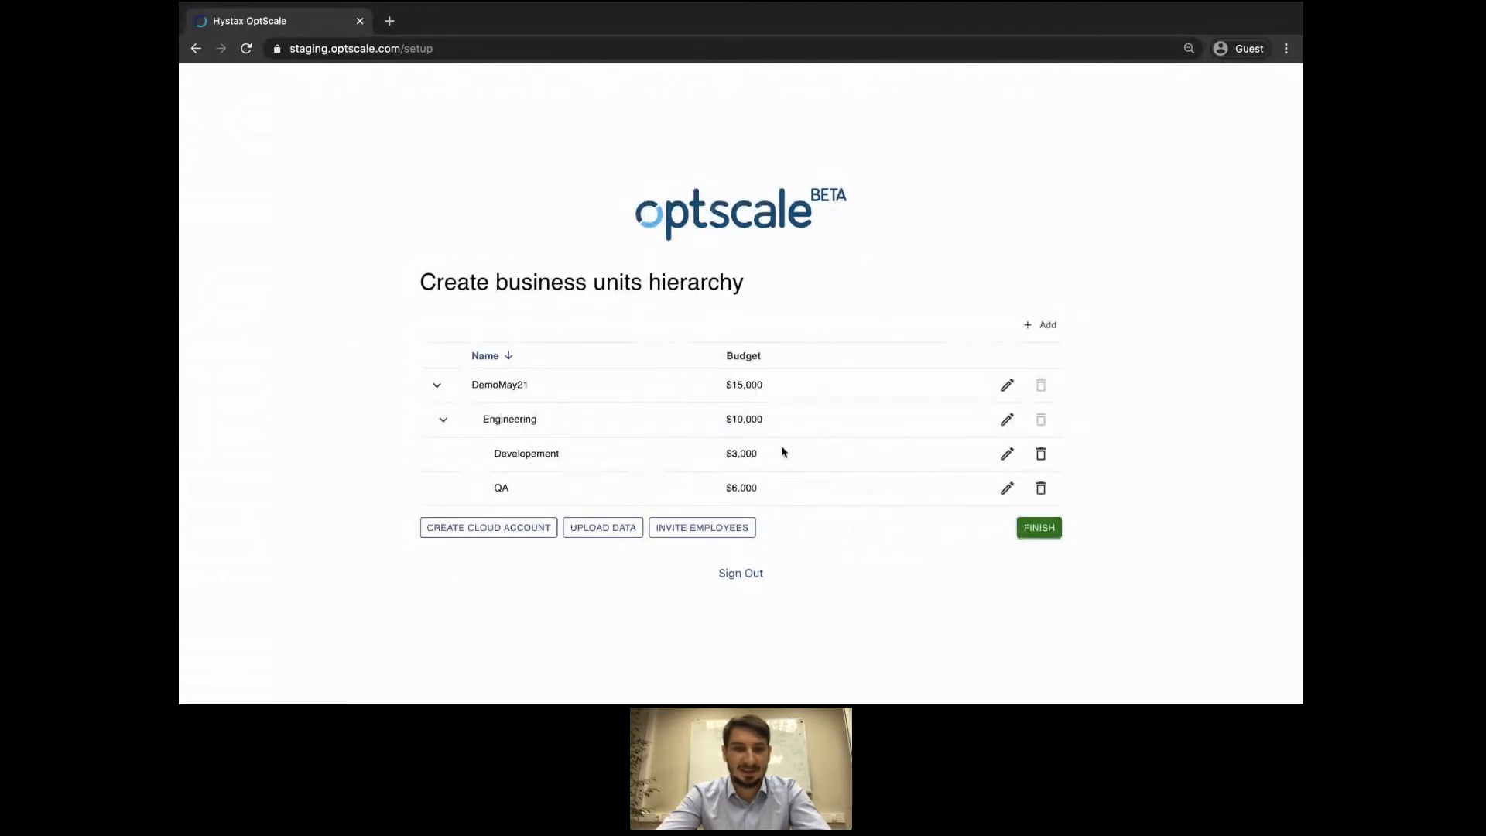
# Create the Marketing unit with budget 1000, keeping DemoMay21 as its parent.
pyautogui.click(1033, 335)
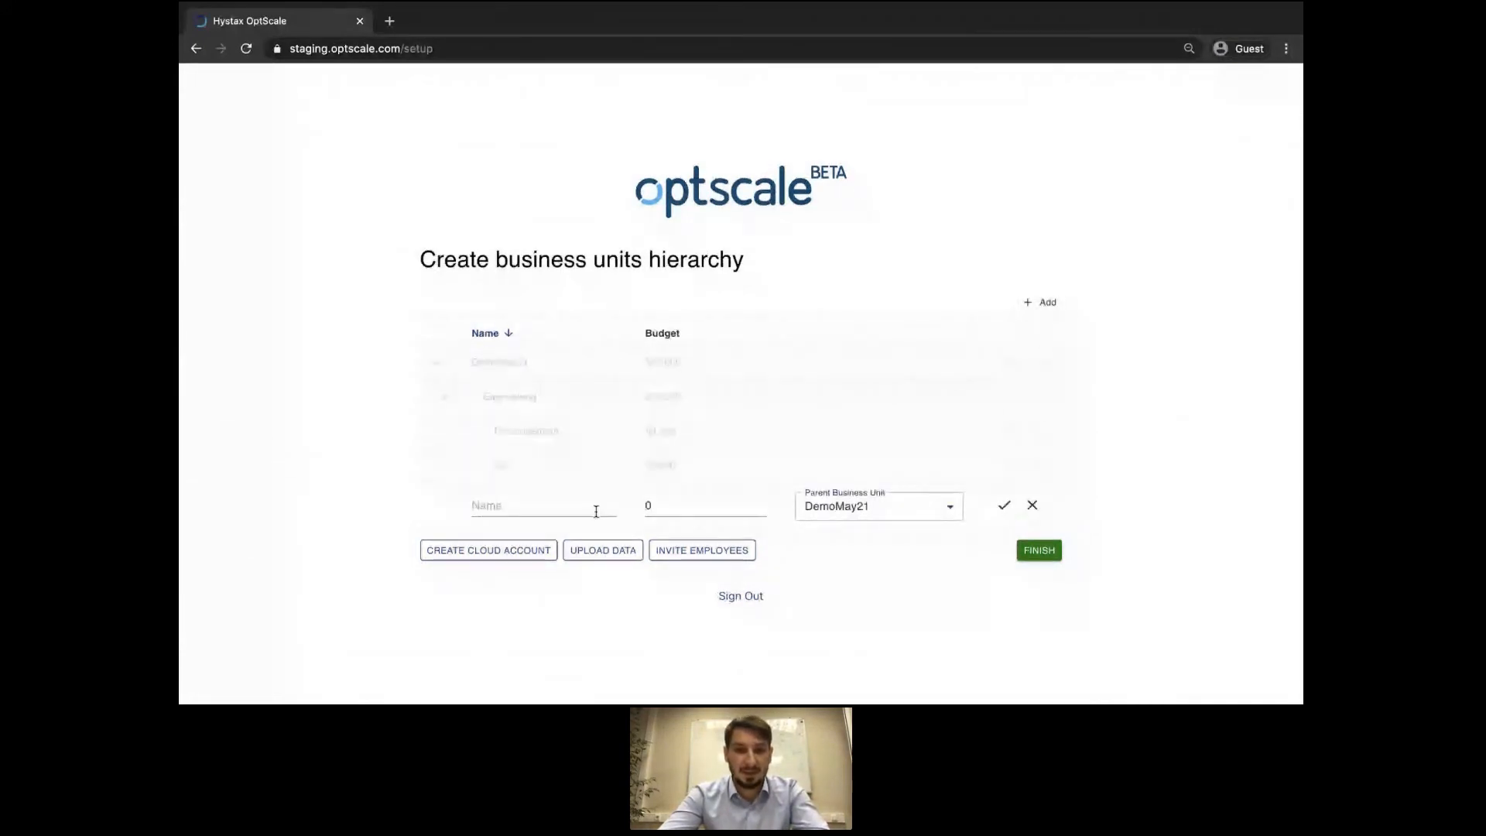
pyautogui.click(596, 511)
pyautogui.write('Market')
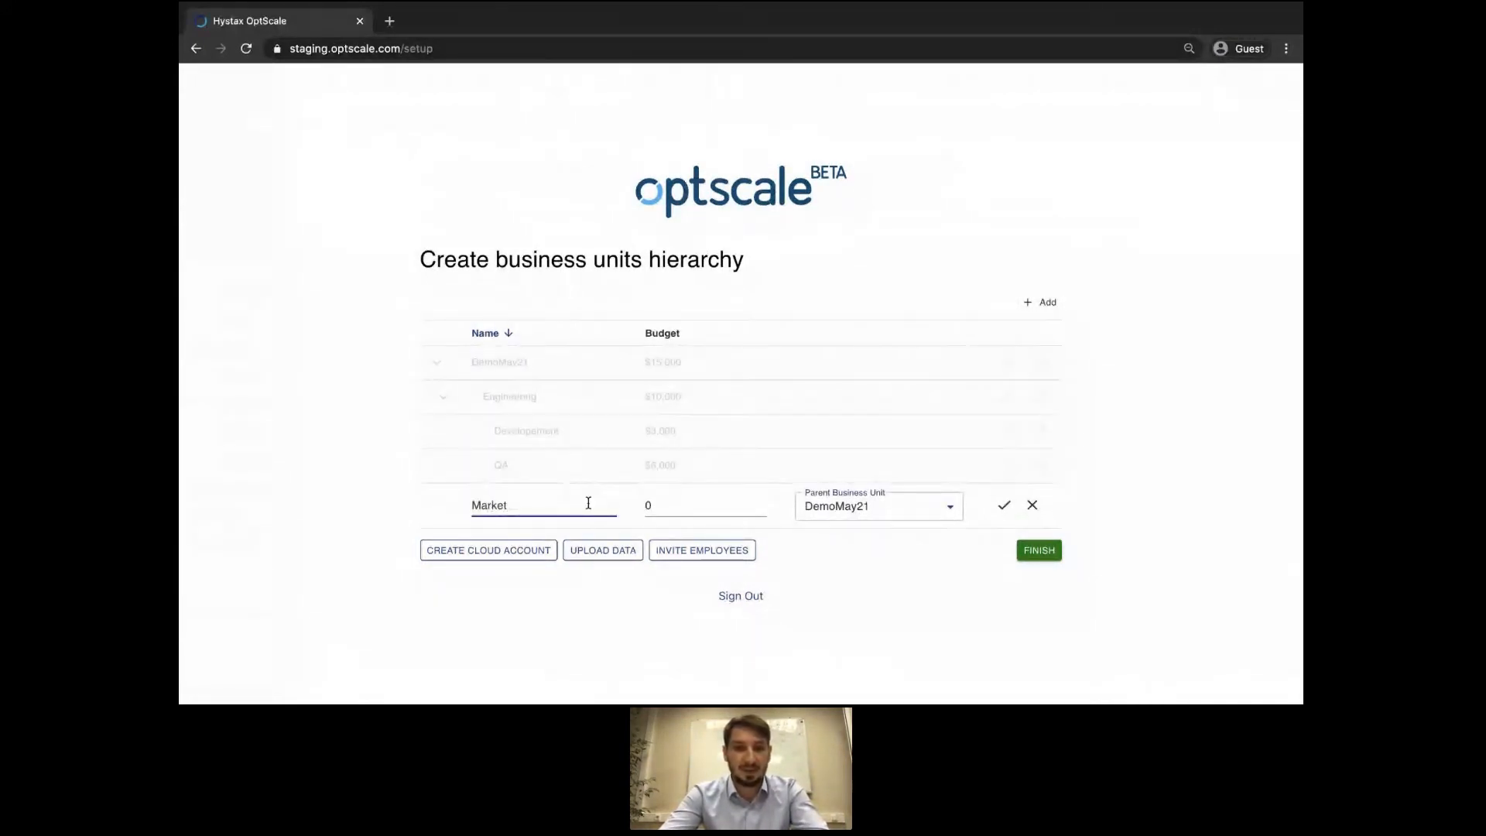
pyautogui.write('i')
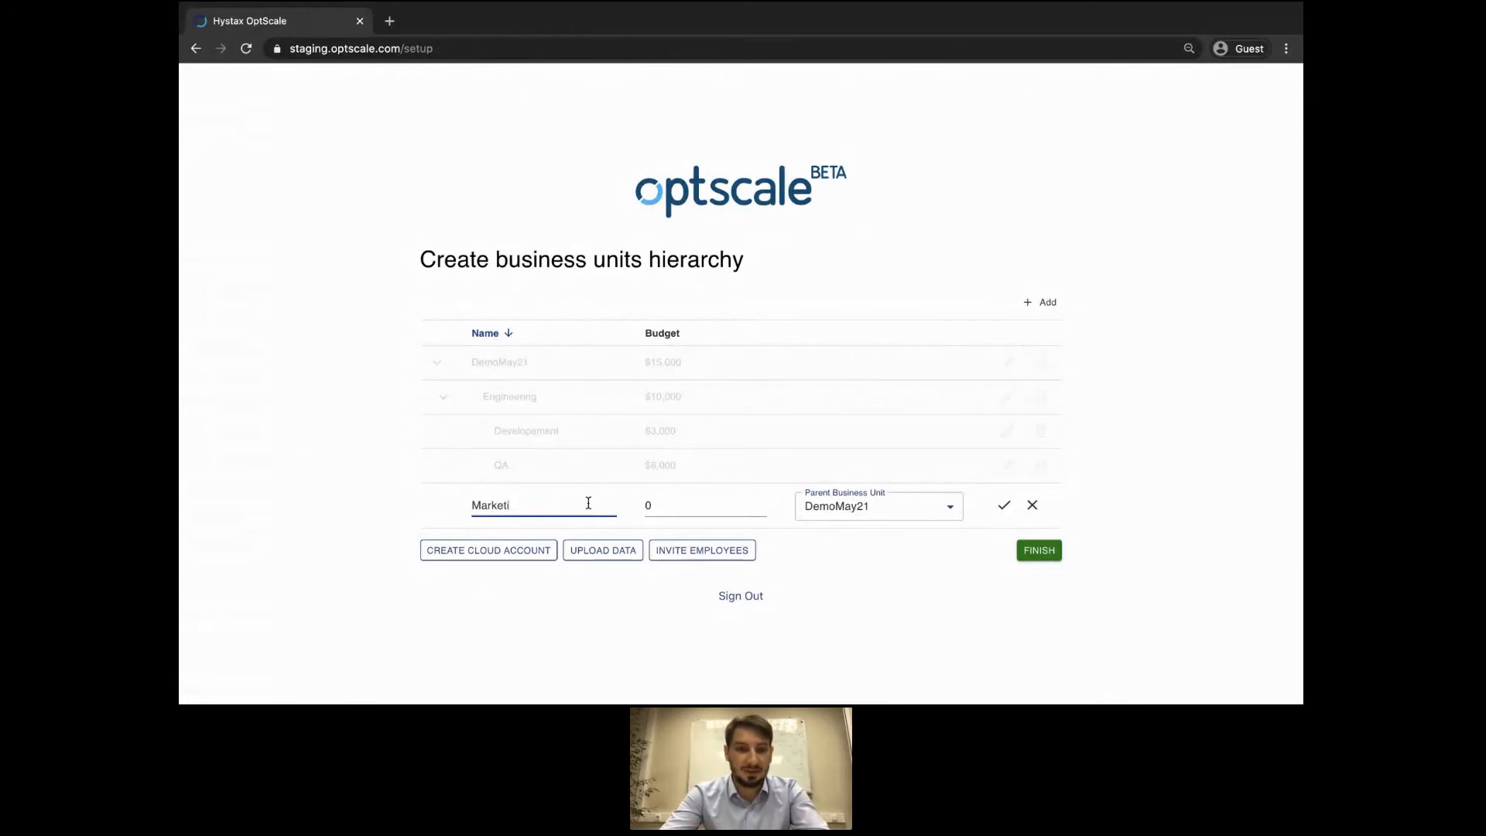
pyautogui.write('ng')
pyautogui.press('Tab')
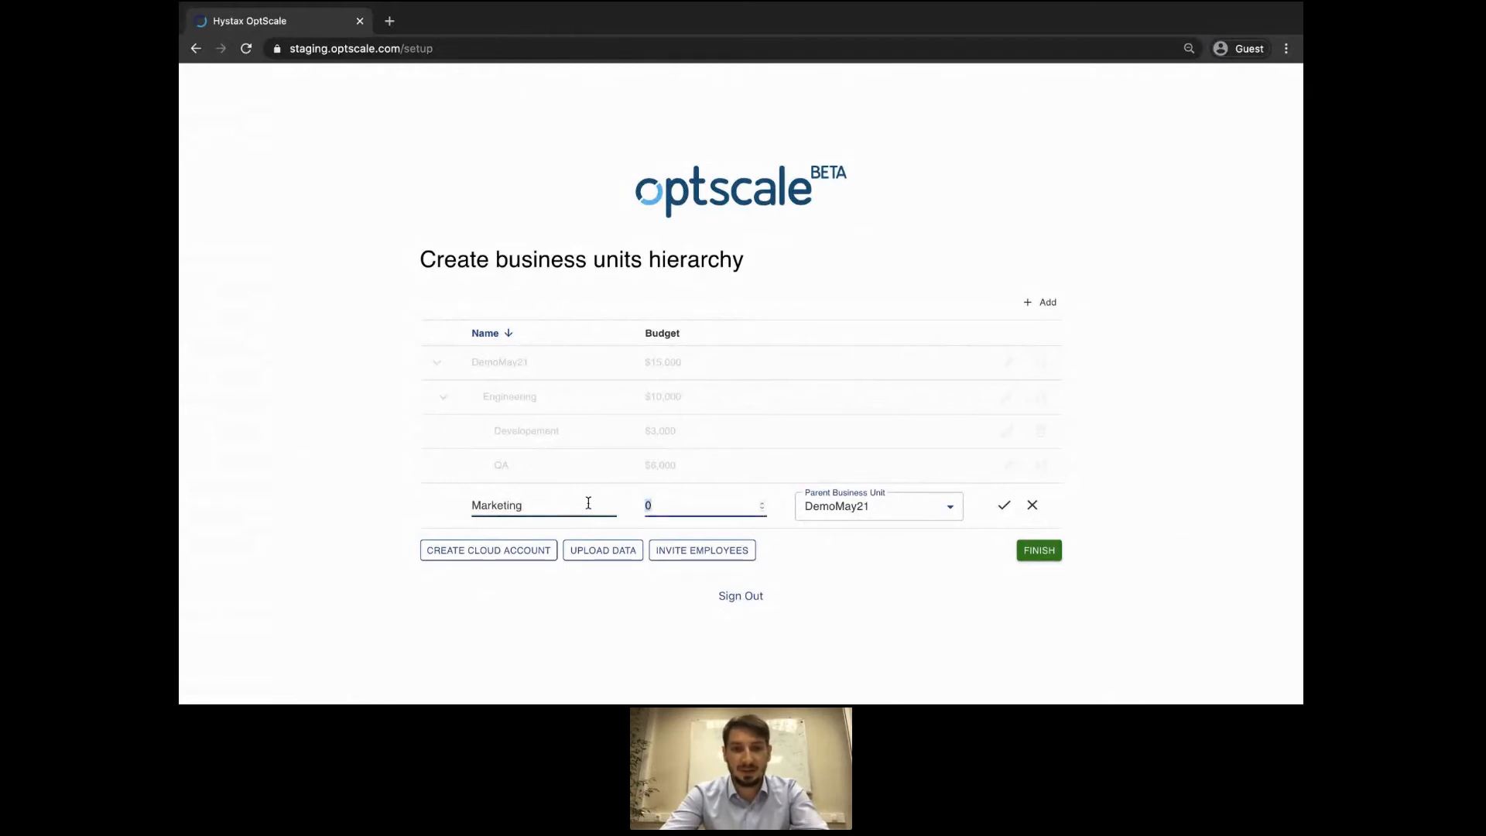
pyautogui.write('1000')
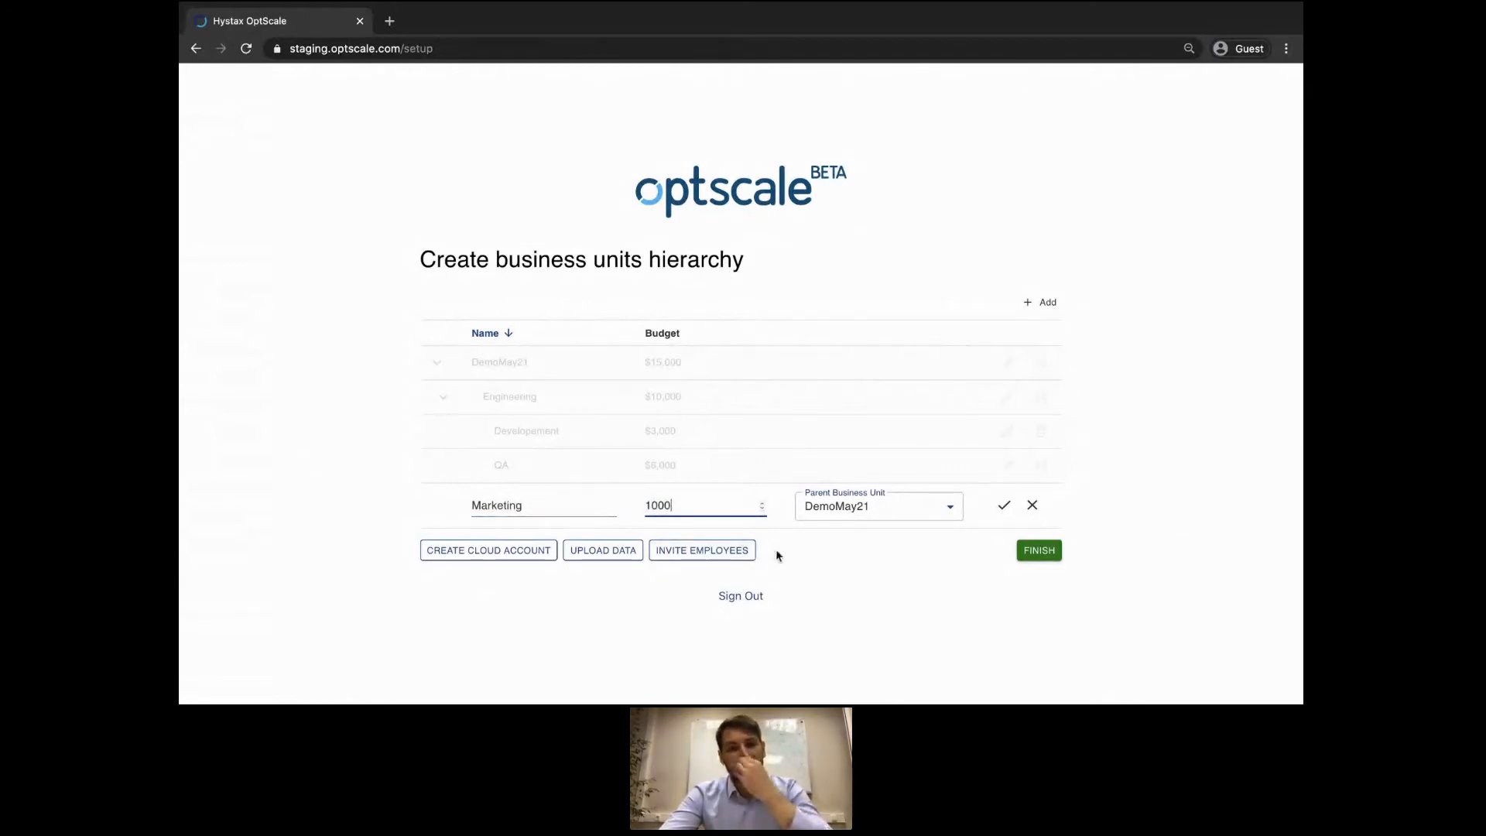
pyautogui.click(1003, 506)
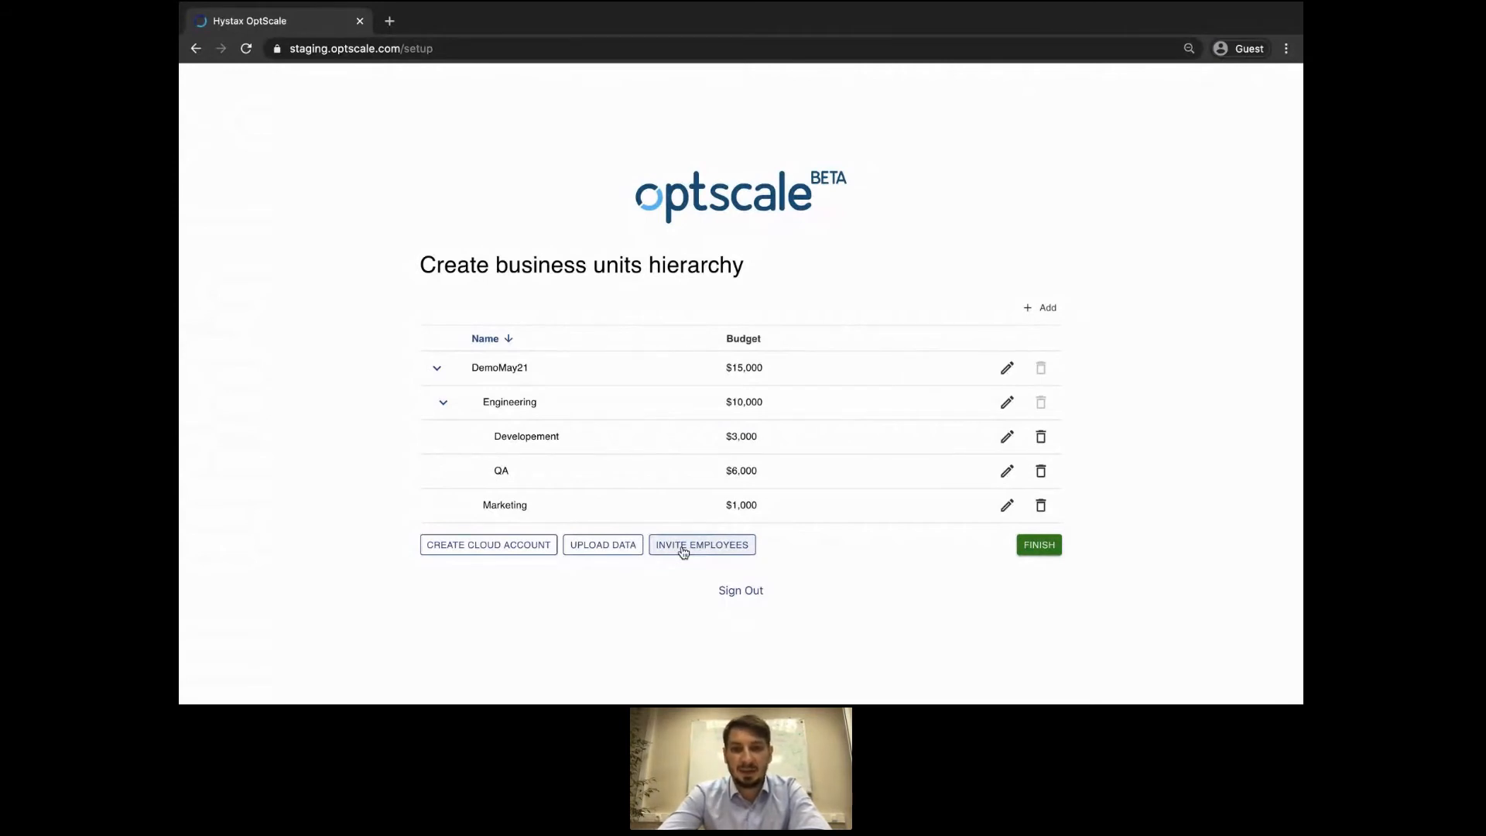
# On the Invite employees page, enter the first employee's e-mail address as an invitee.
pyautogui.click(733, 553)
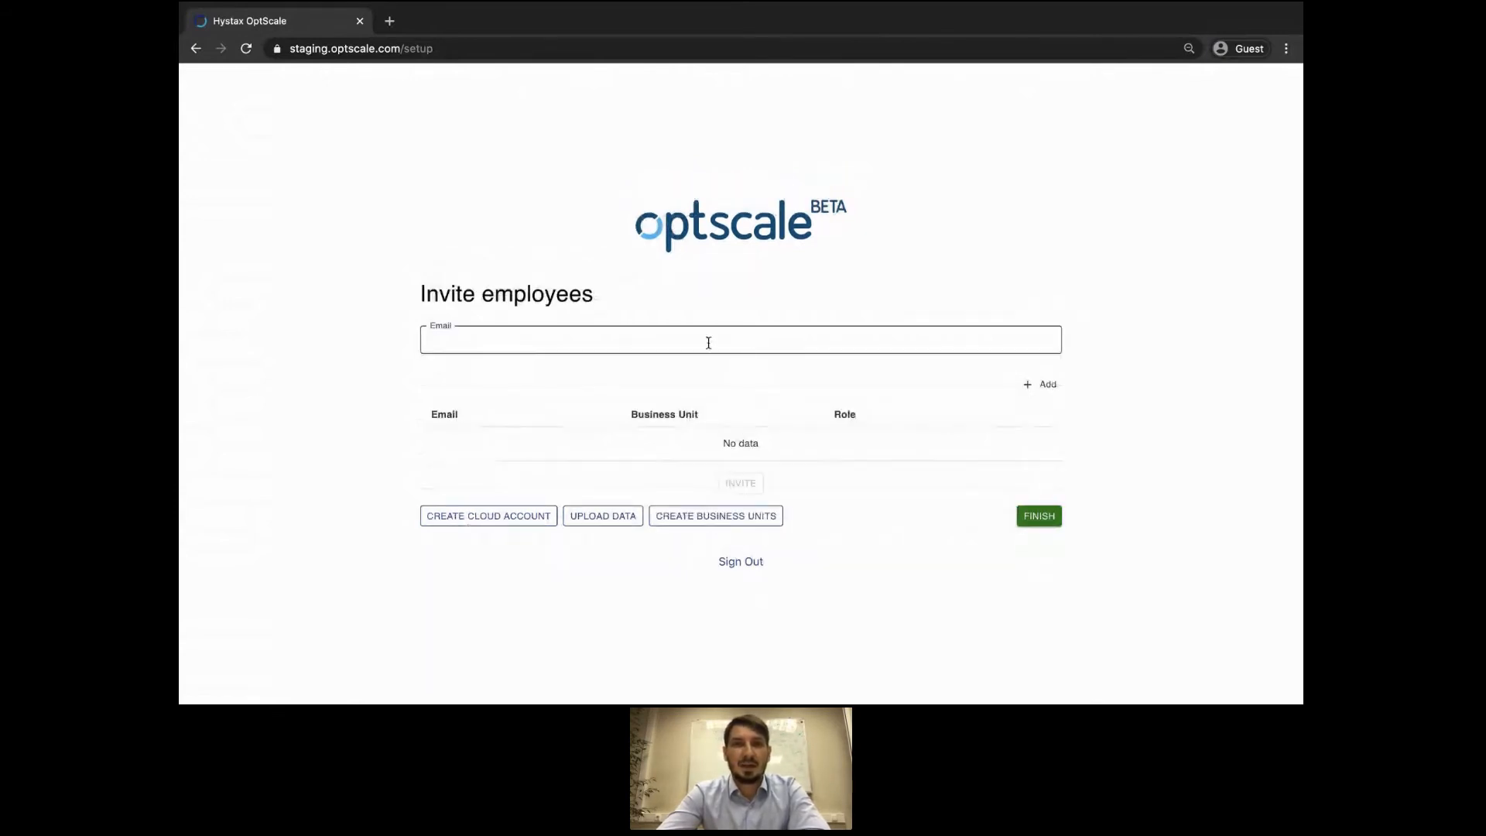
pyautogui.click(649, 343)
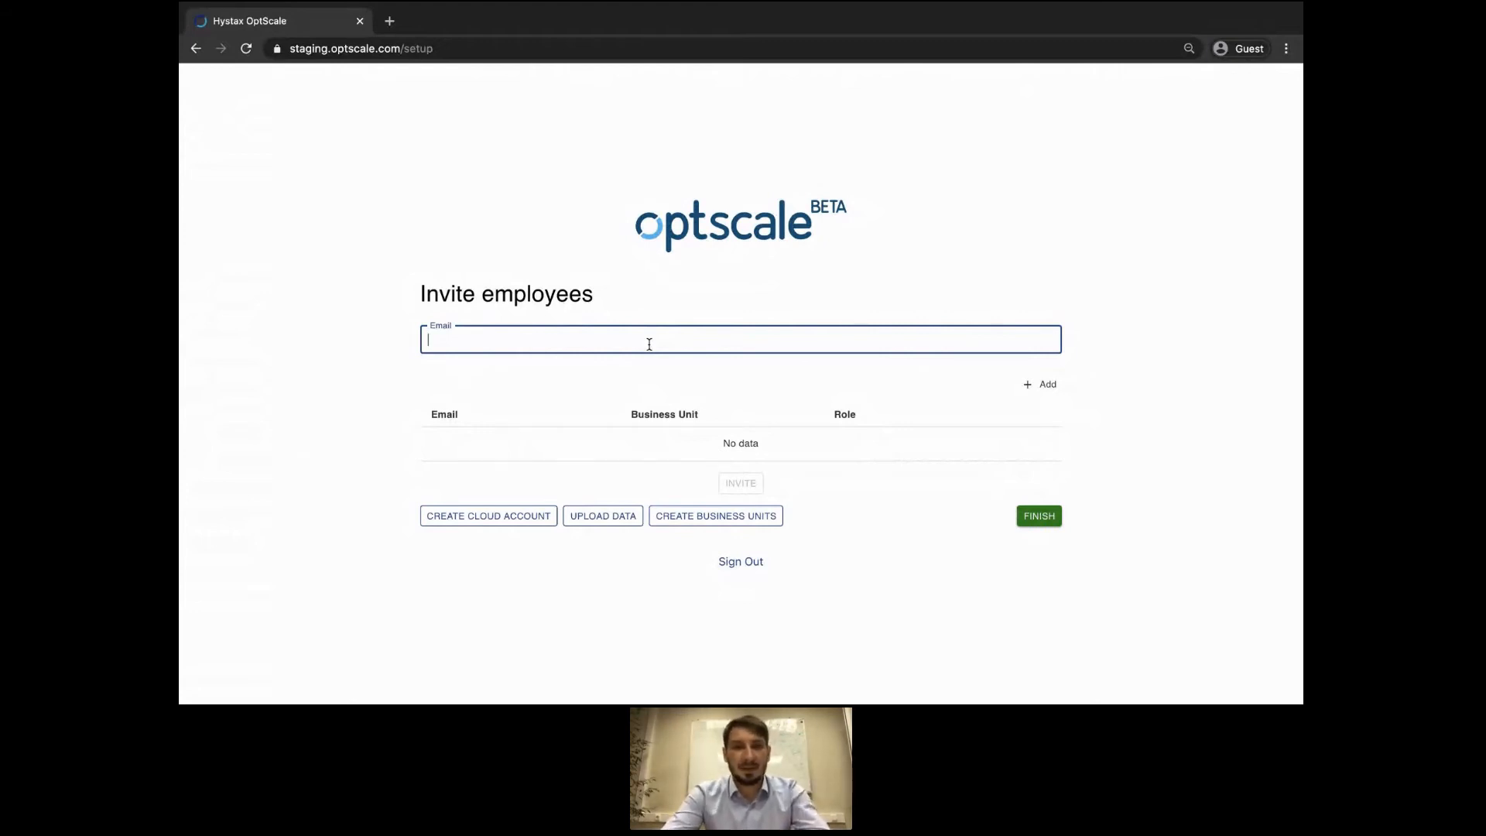
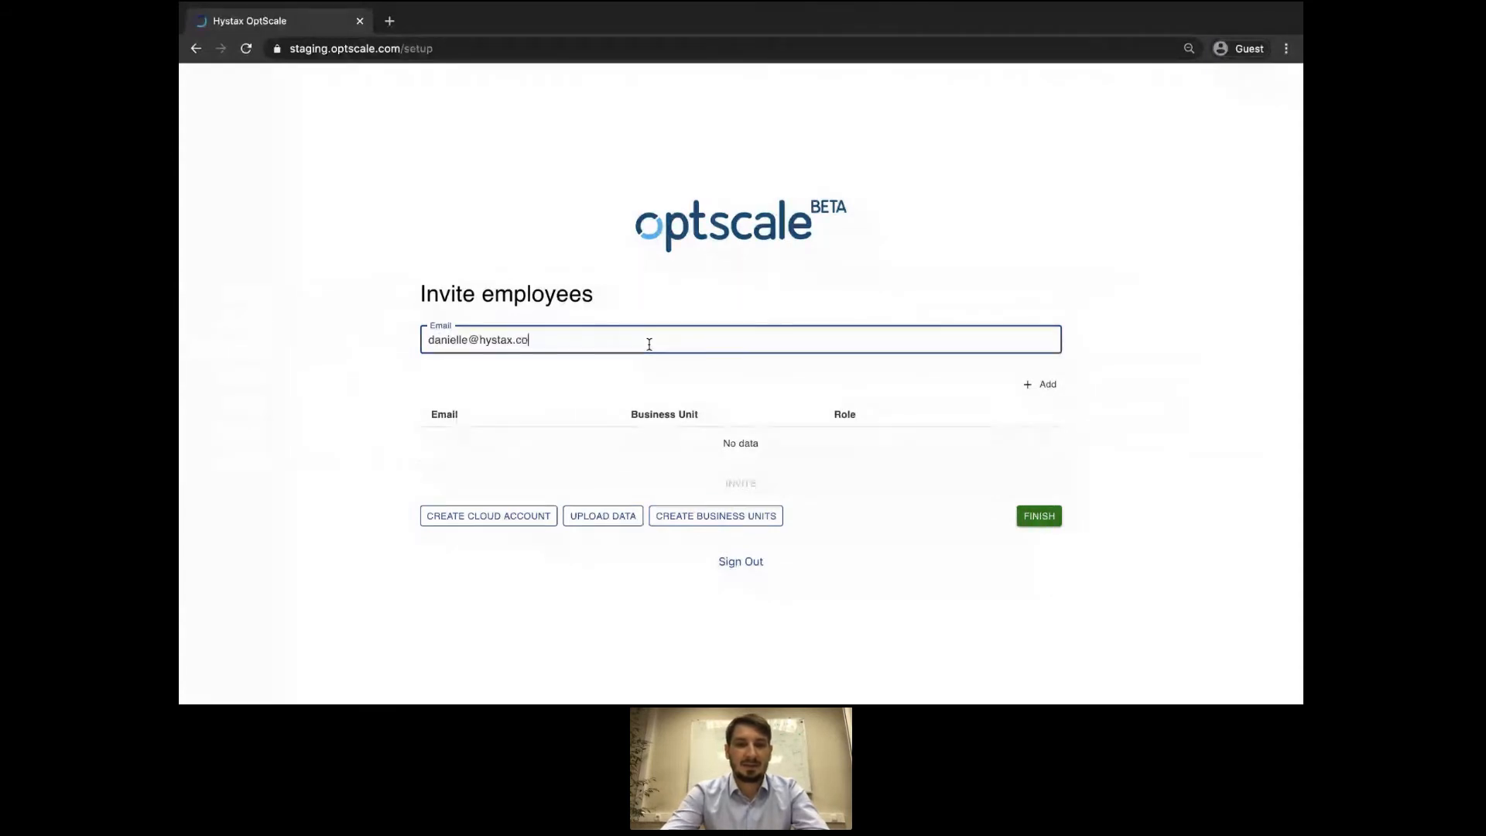
pyautogui.press('Return')
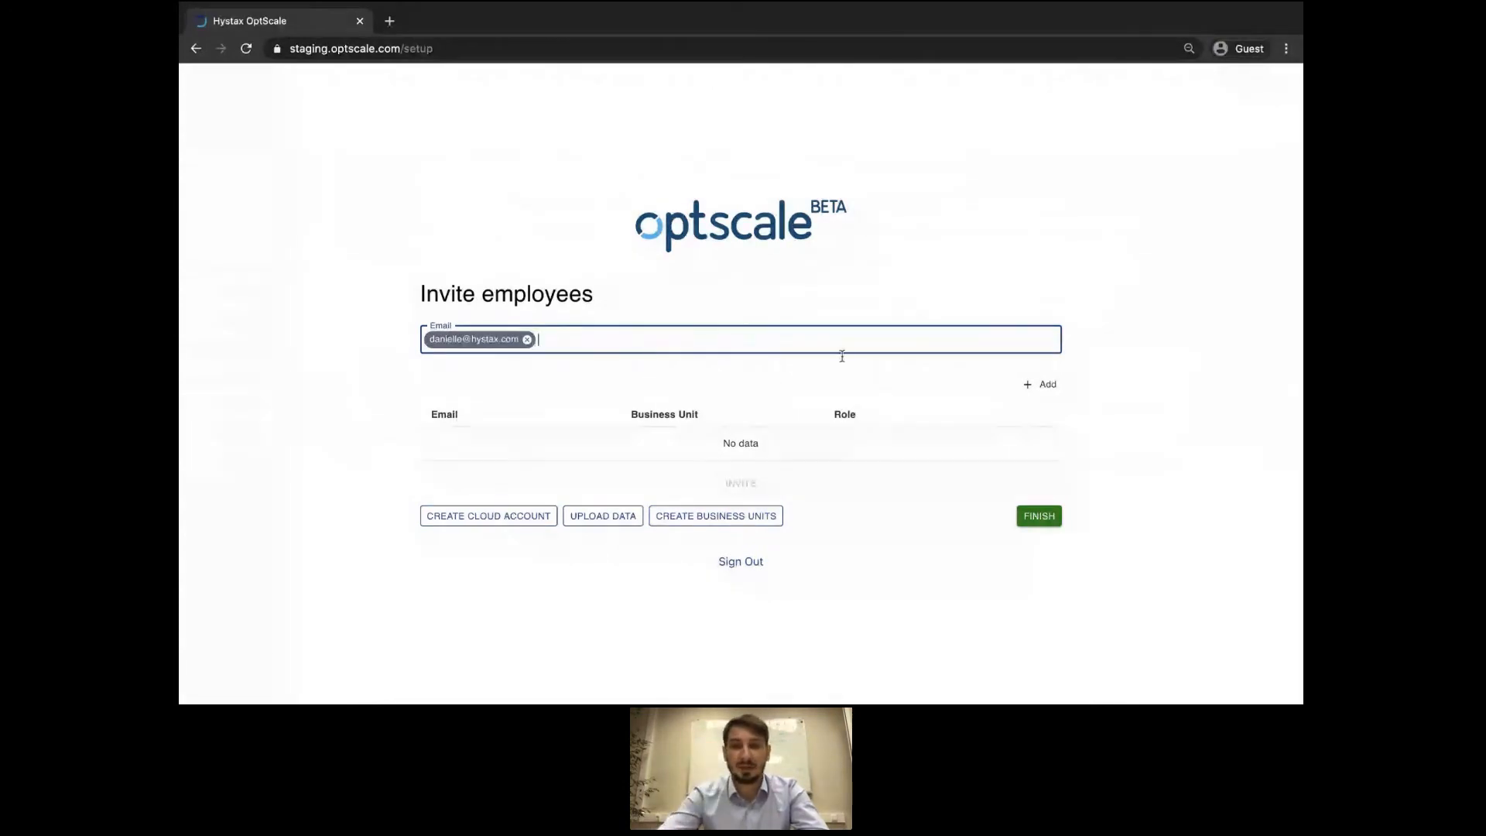
# List the first employee's e-mail under the Marketing business unit with the Manager role.
pyautogui.click(1042, 384)
pyautogui.click(527, 428)
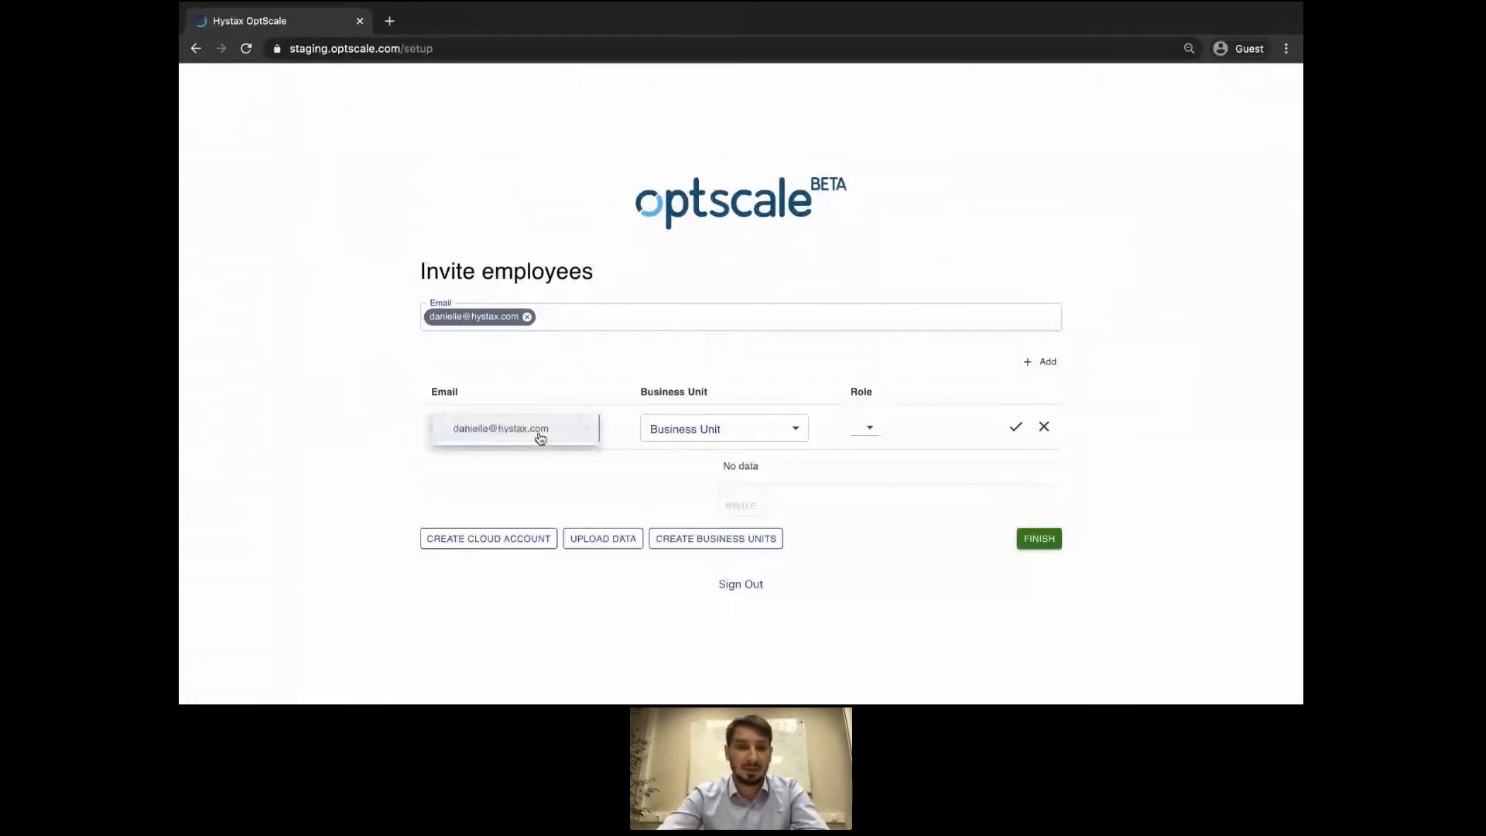
pyautogui.click(520, 433)
pyautogui.click(697, 426)
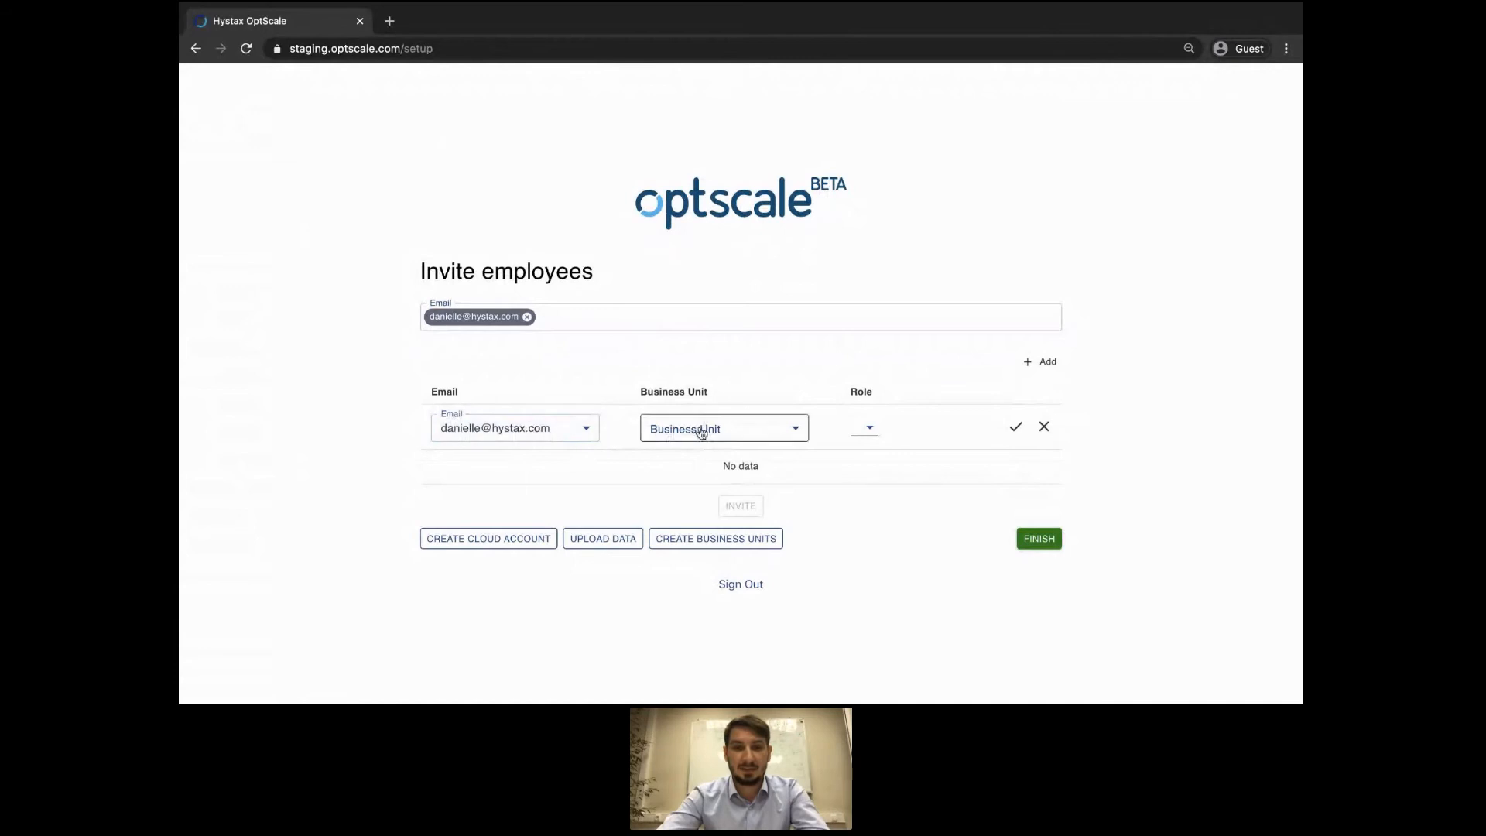
pyautogui.click(696, 517)
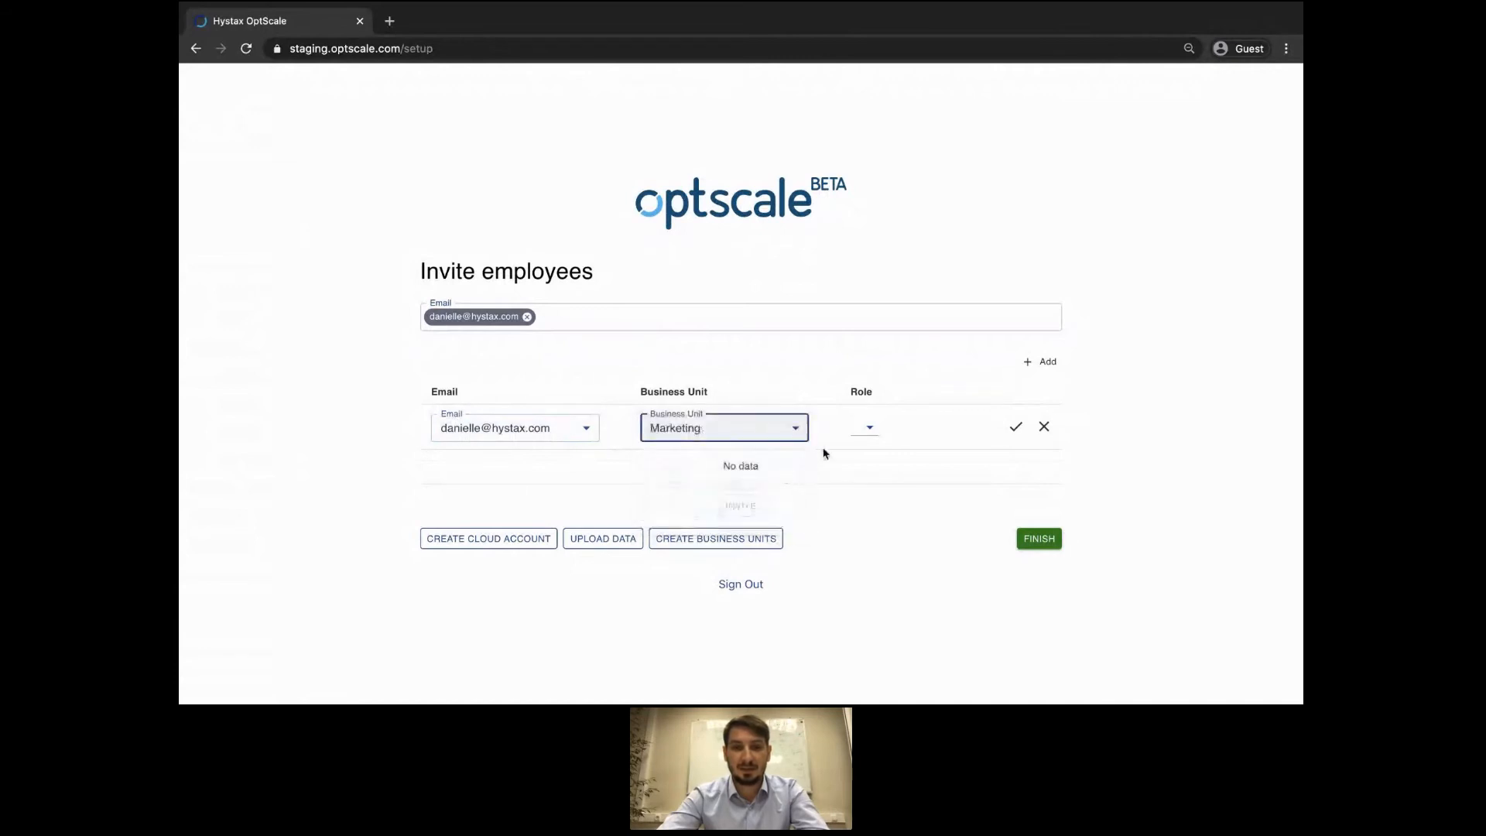
pyautogui.click(866, 432)
pyautogui.click(884, 425)
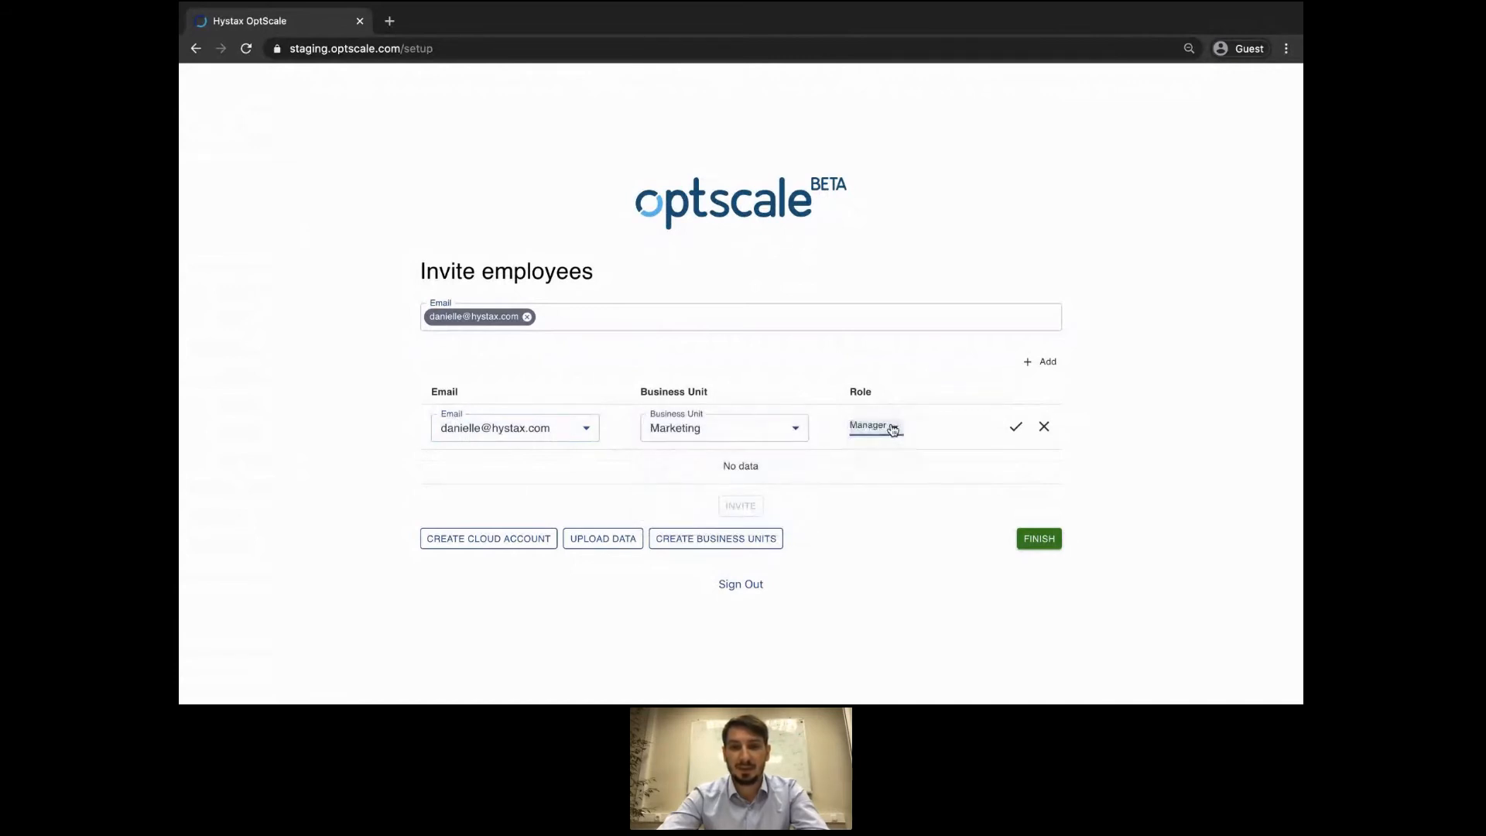
pyautogui.click(1006, 430)
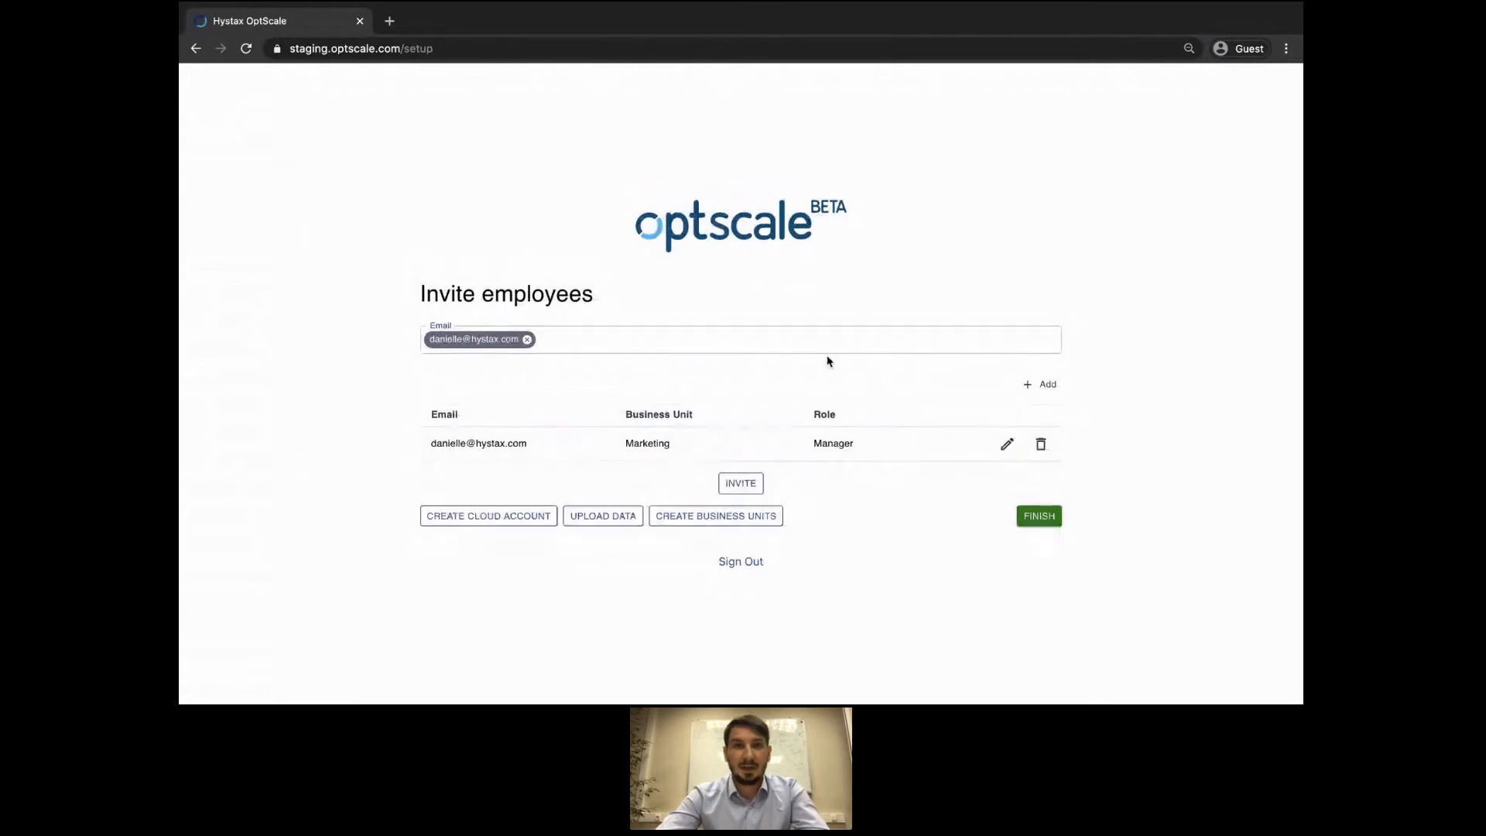
pyautogui.click(768, 336)
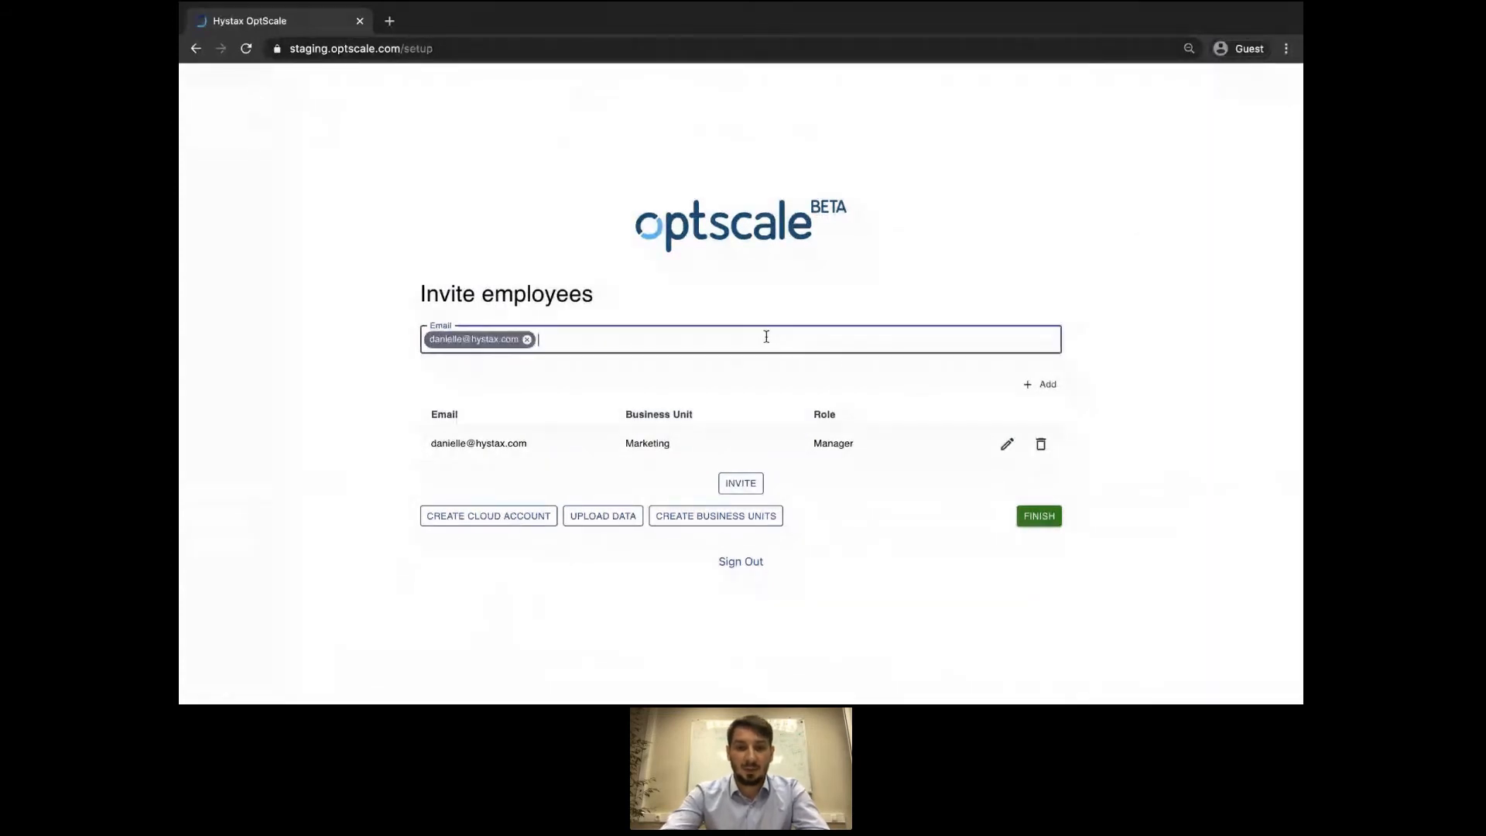
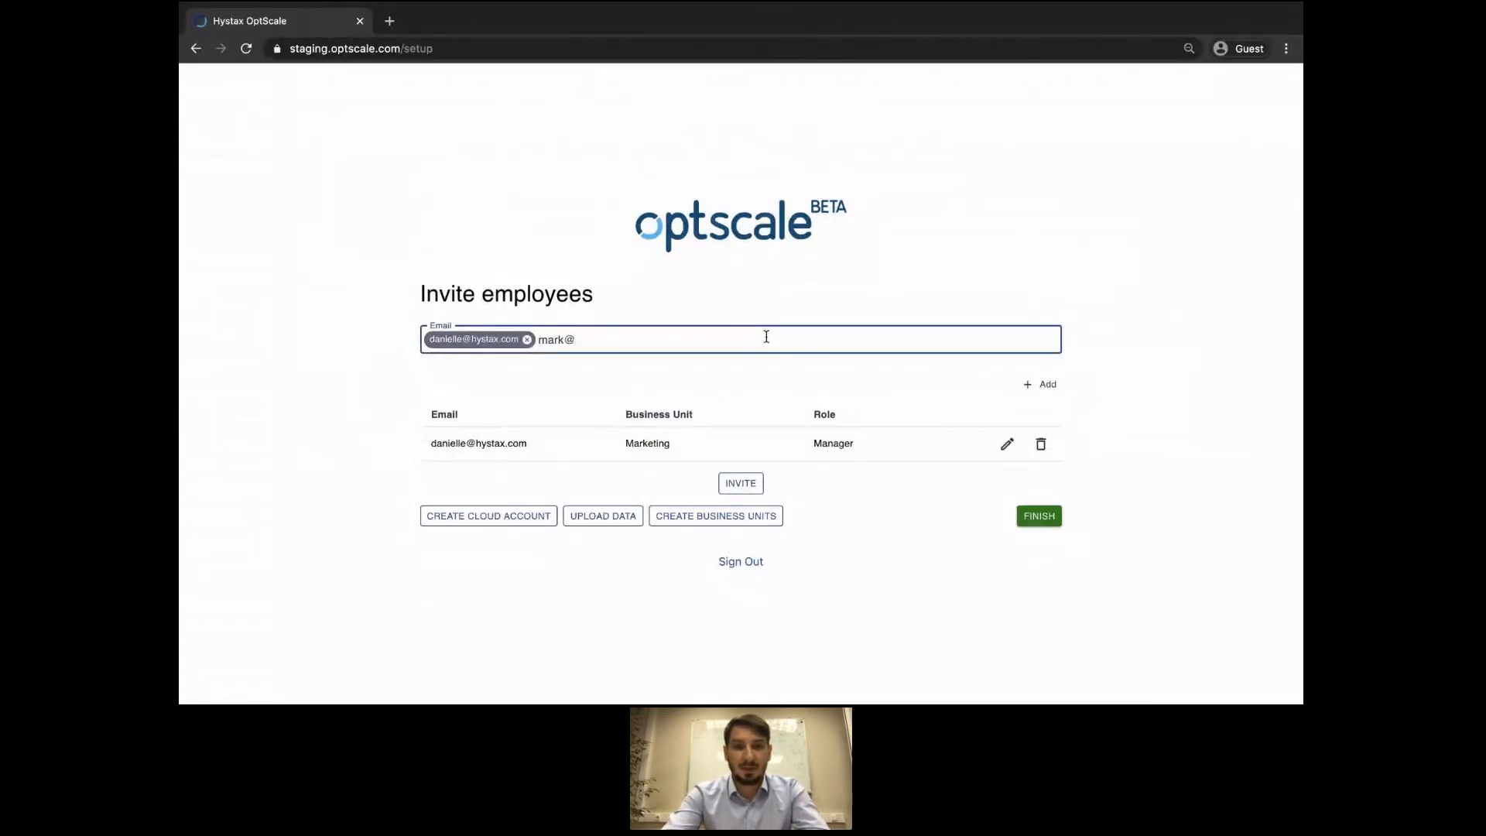
# Add the second employee's e-mail as Manager of Engineering, then type the third employee's address.
pyautogui.press('Return')
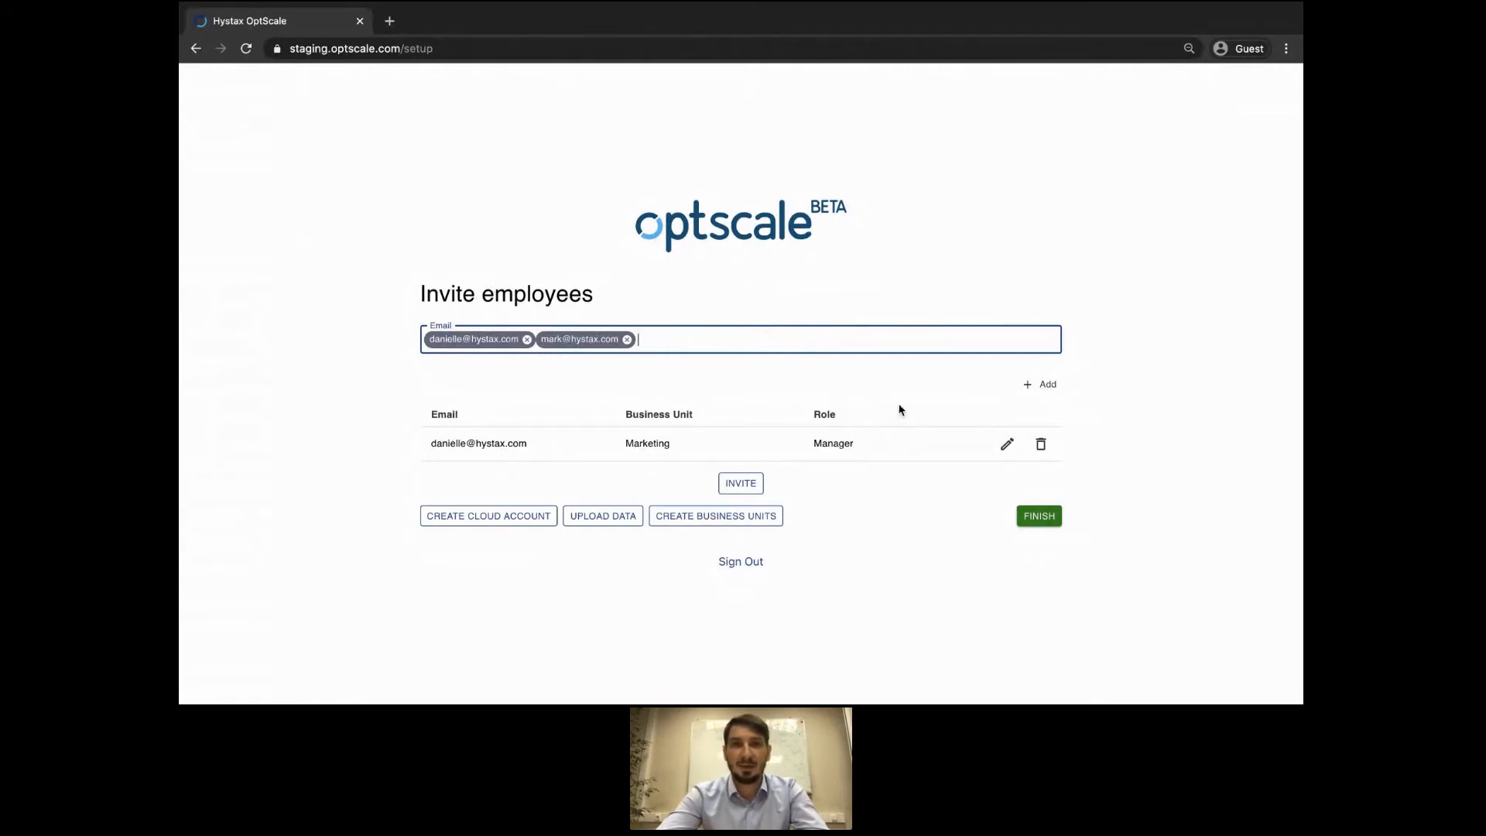
pyautogui.click(1037, 385)
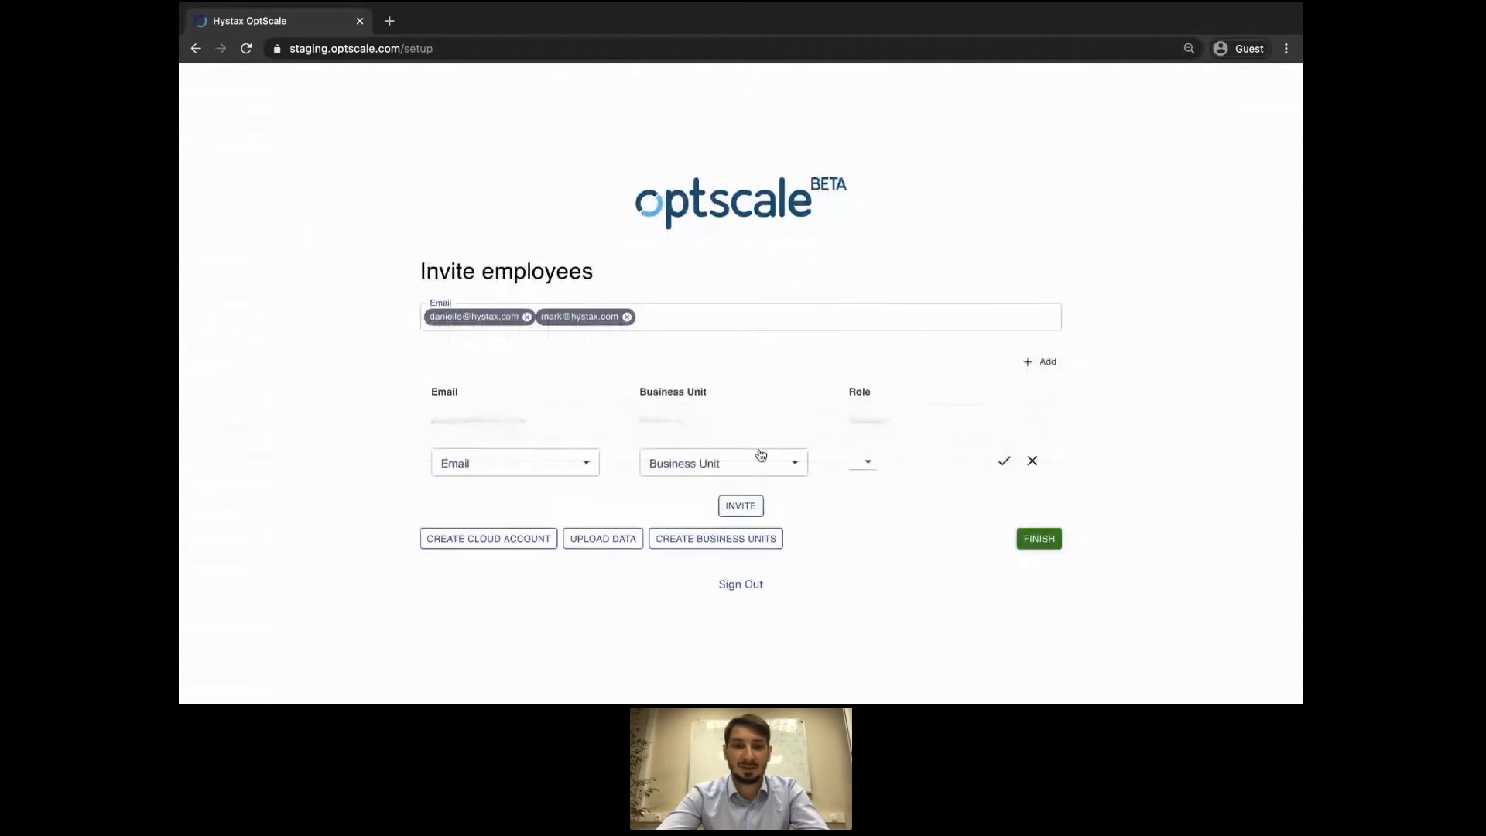
pyautogui.click(589, 463)
pyautogui.click(572, 484)
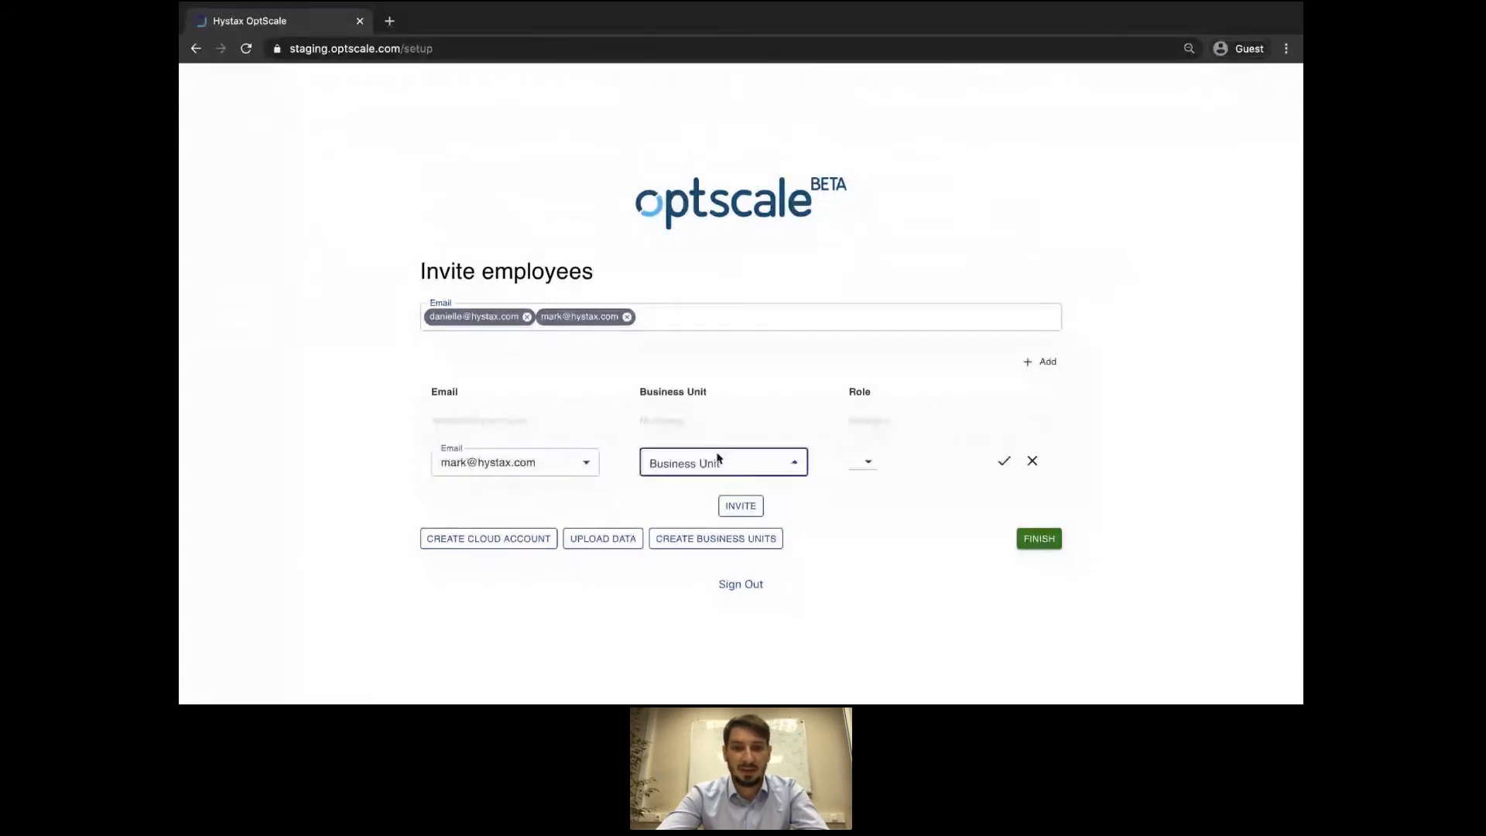
pyautogui.click(720, 463)
pyautogui.click(710, 488)
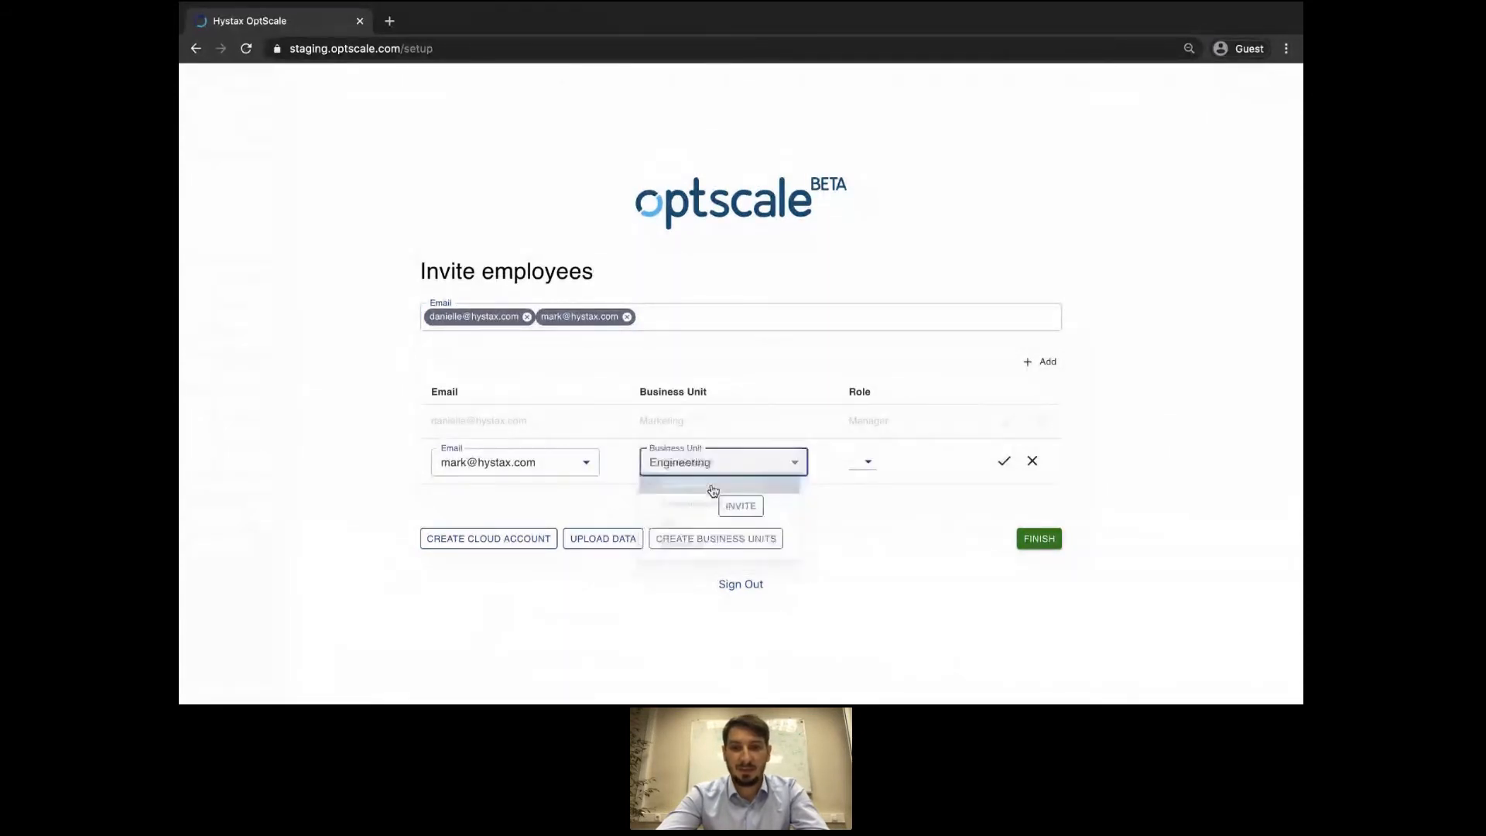
pyautogui.click(866, 462)
pyautogui.click(869, 461)
pyautogui.click(1004, 464)
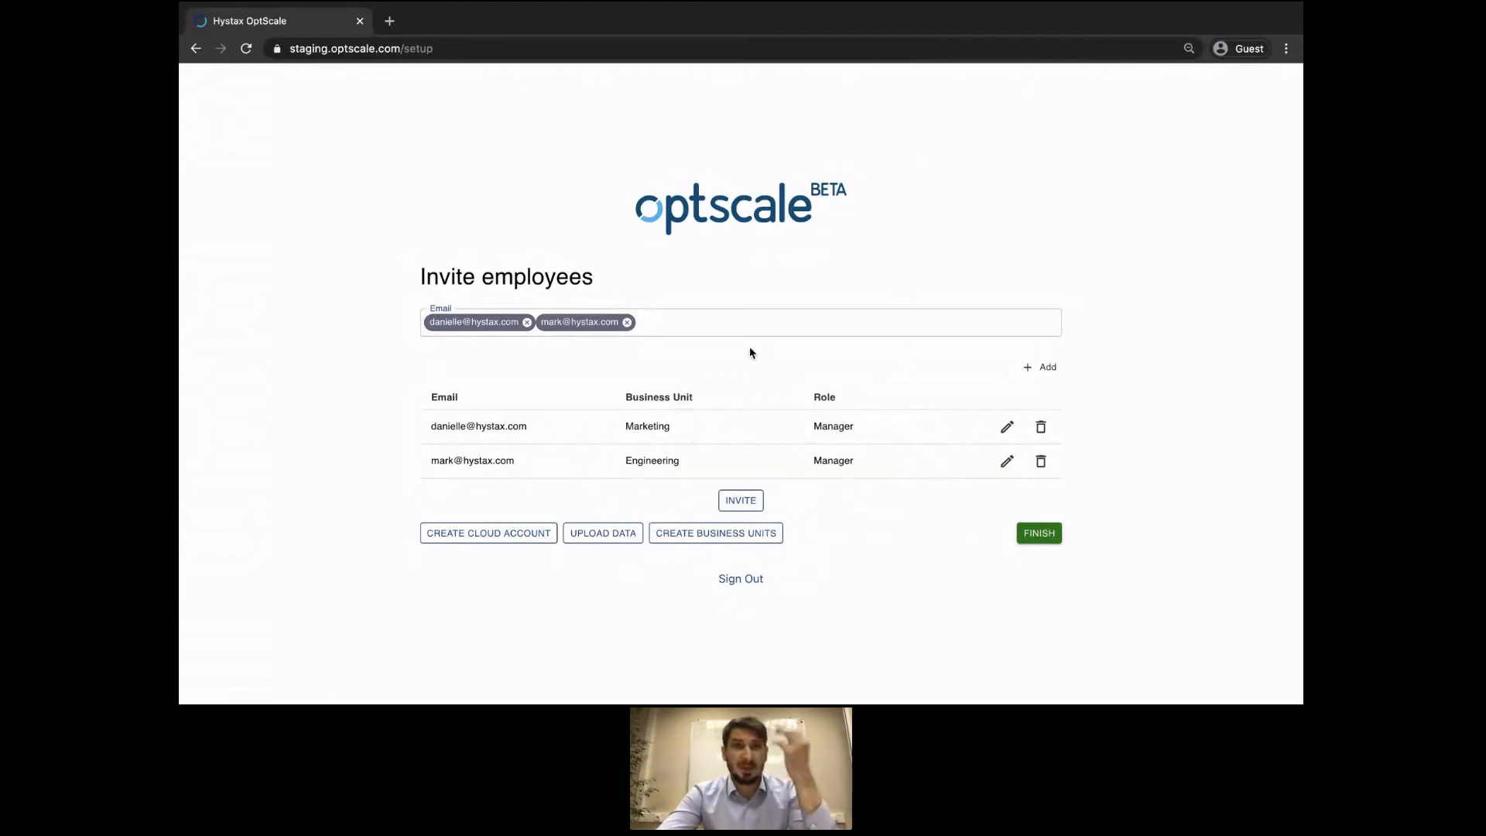
pyautogui.click(721, 322)
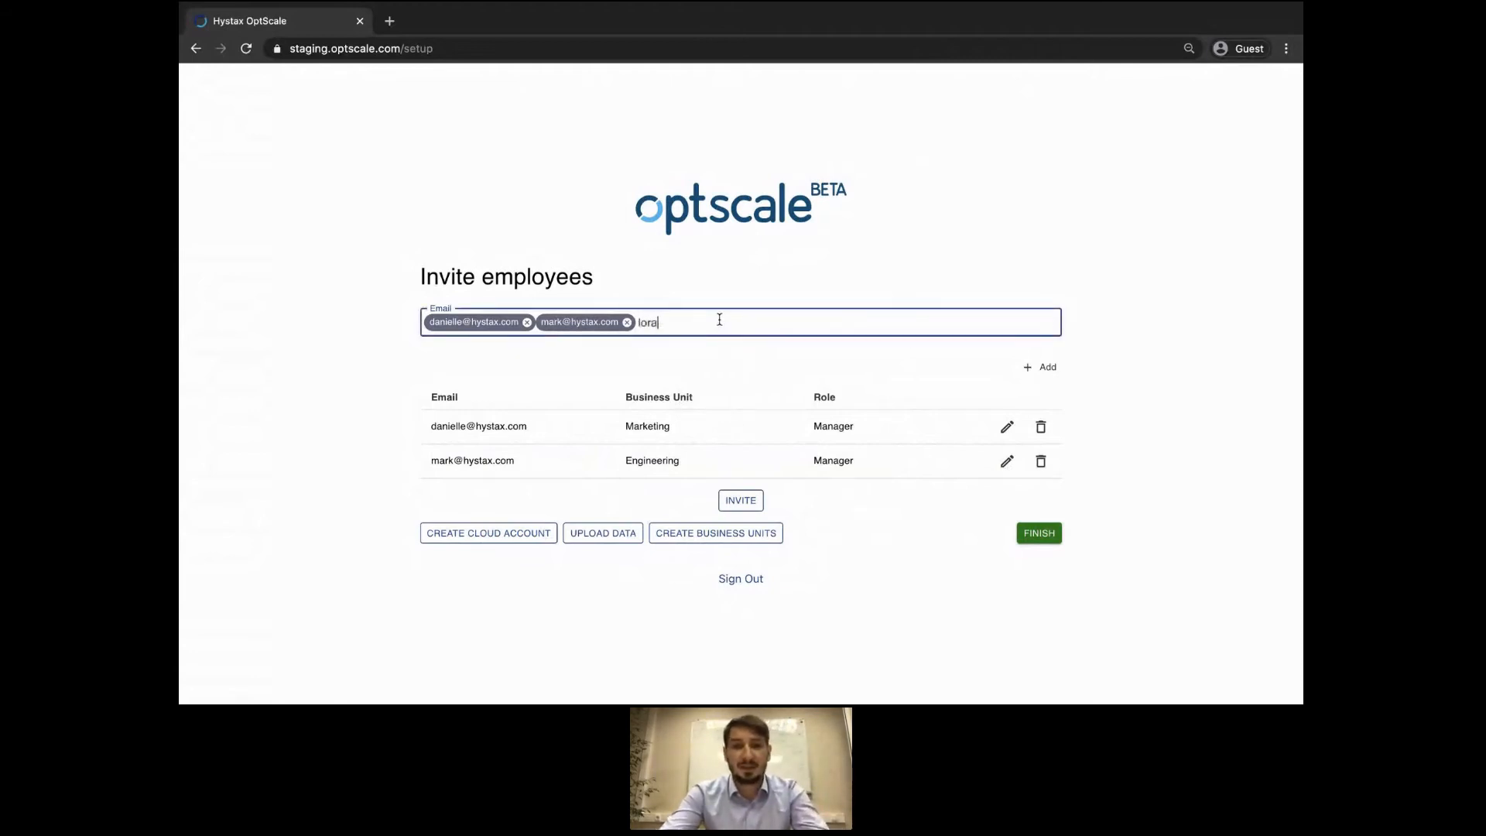
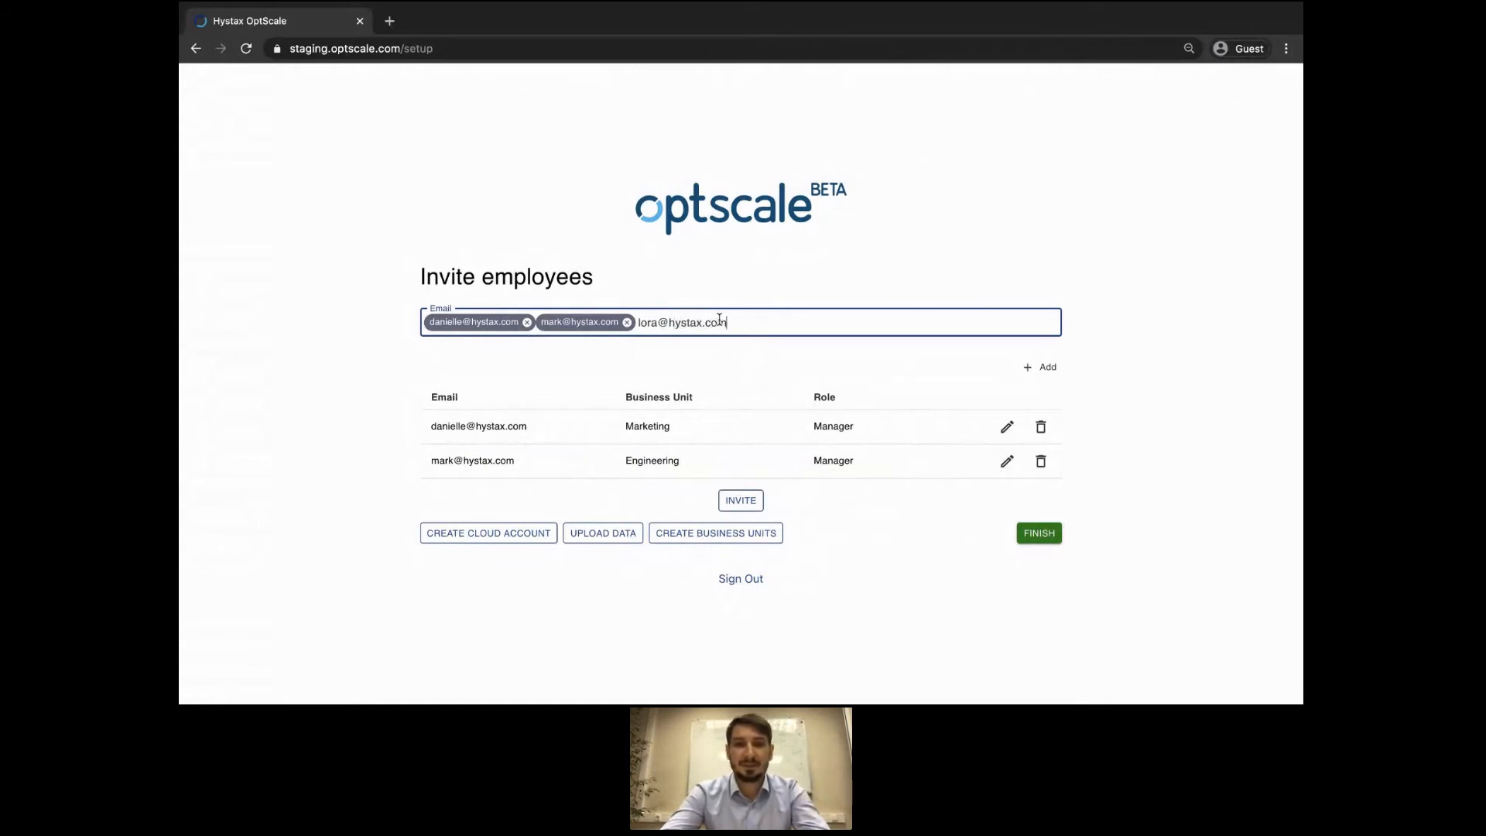
# Confirm the third employee's typed e-mail as an invitation address.
pyautogui.press('Return')
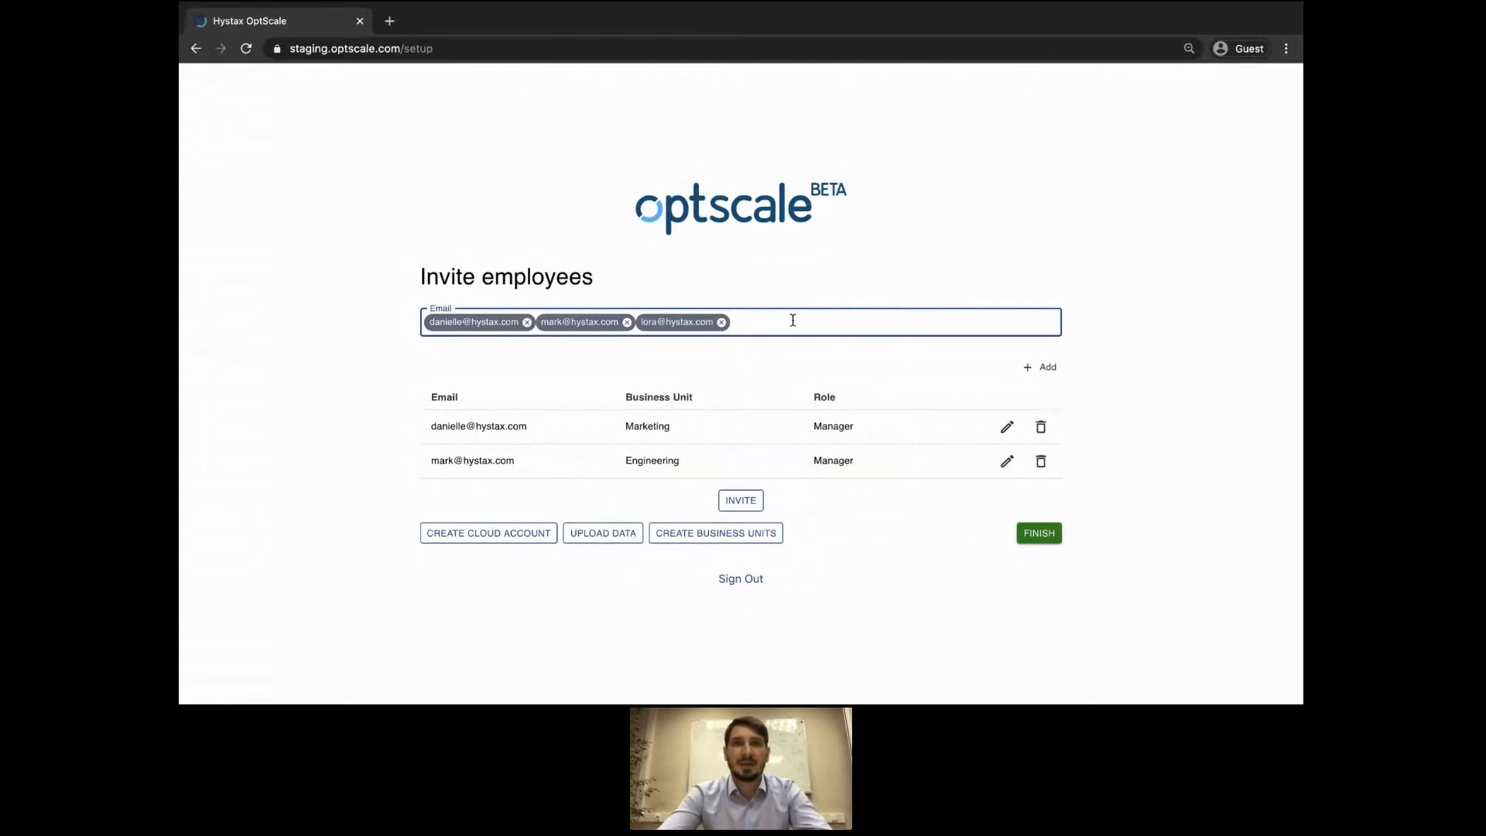
# List the third employee's e-mail under the QA business unit with the Engineer role.
pyautogui.click(1041, 368)
pyautogui.click(596, 482)
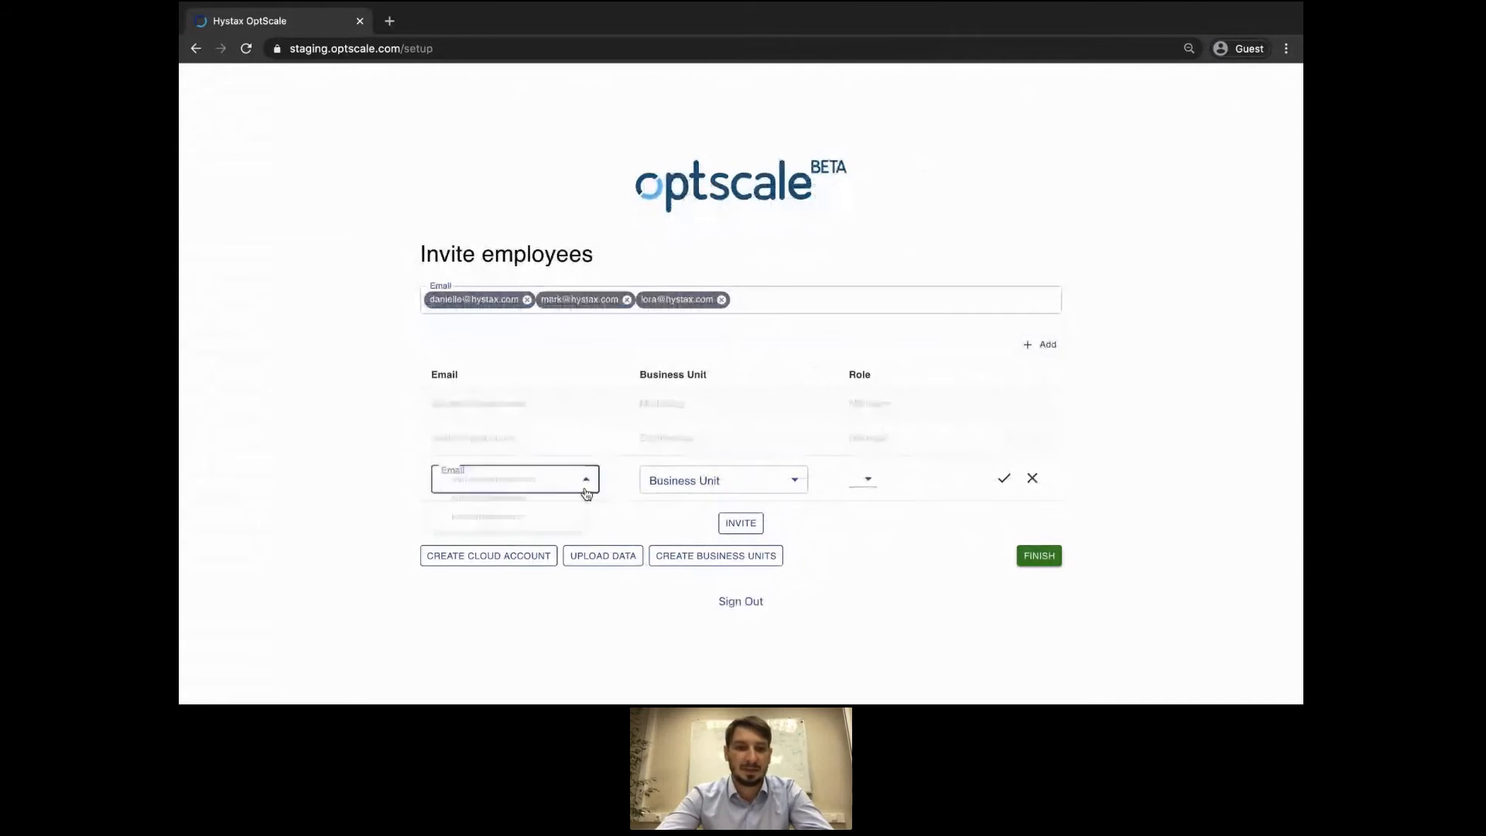
pyautogui.click(534, 524)
pyautogui.click(697, 481)
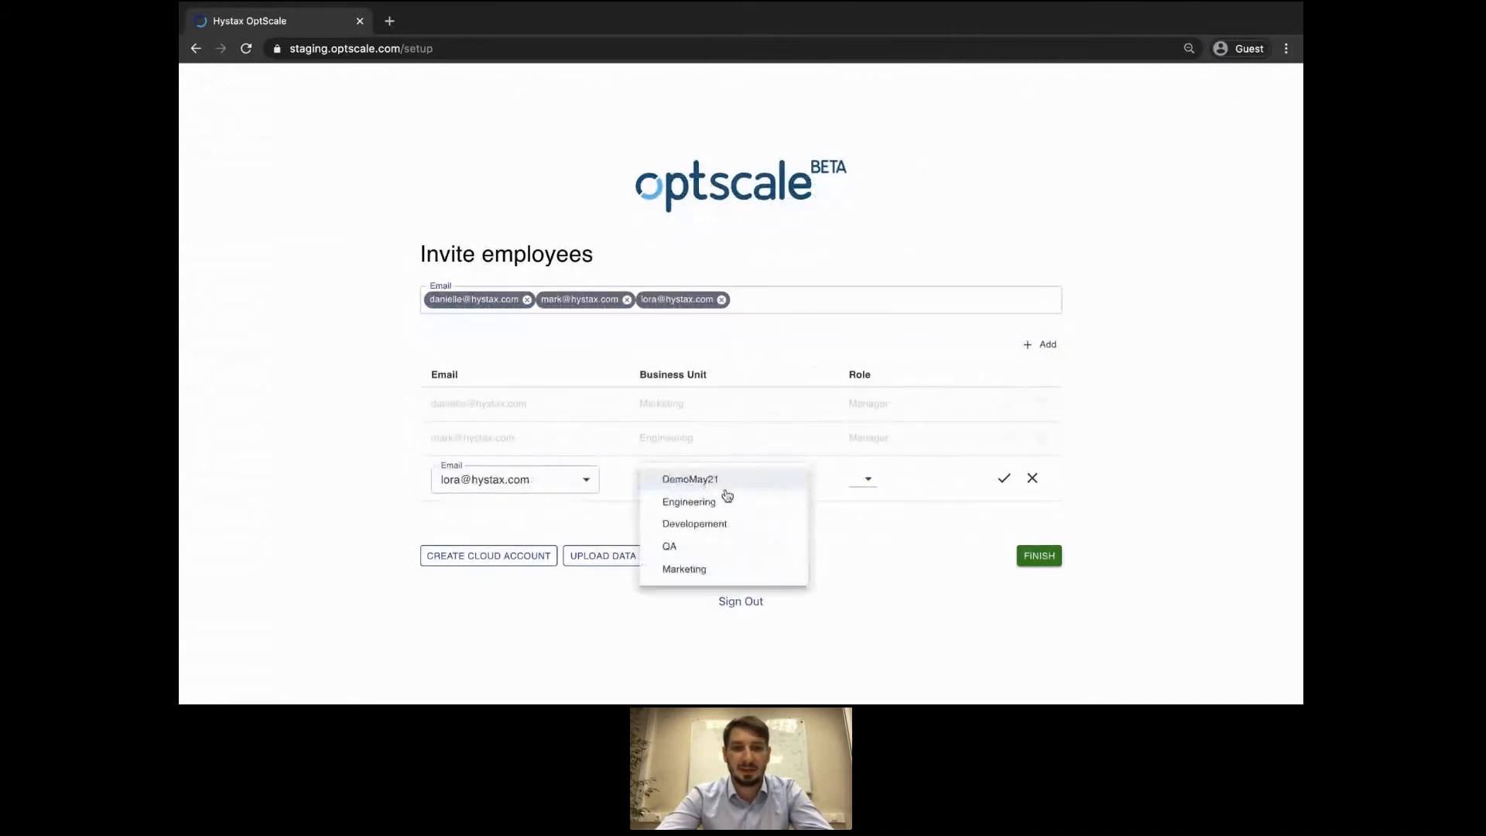
pyautogui.click(702, 544)
pyautogui.click(863, 478)
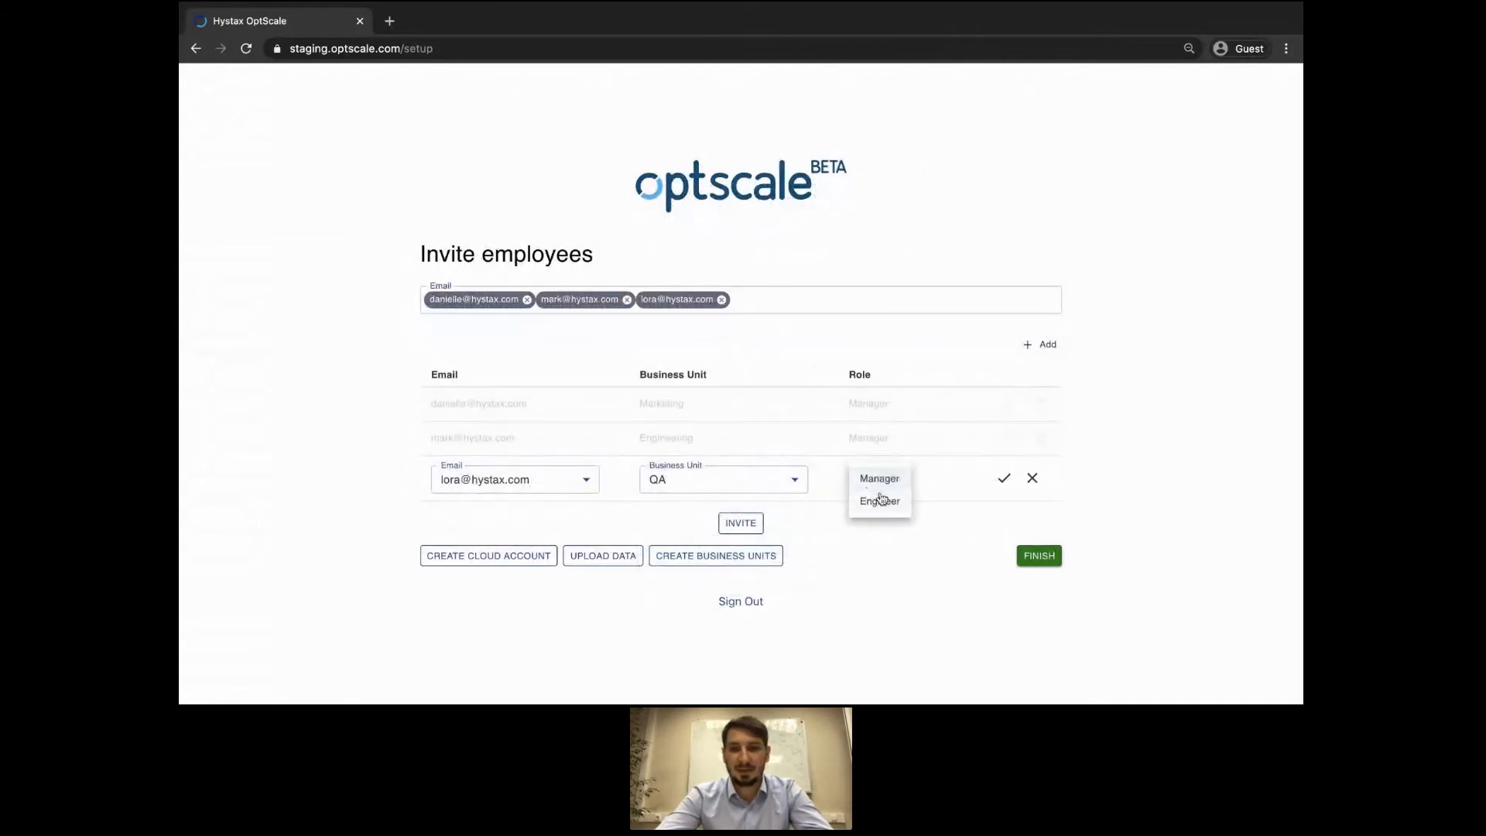
pyautogui.click(886, 500)
pyautogui.click(1004, 478)
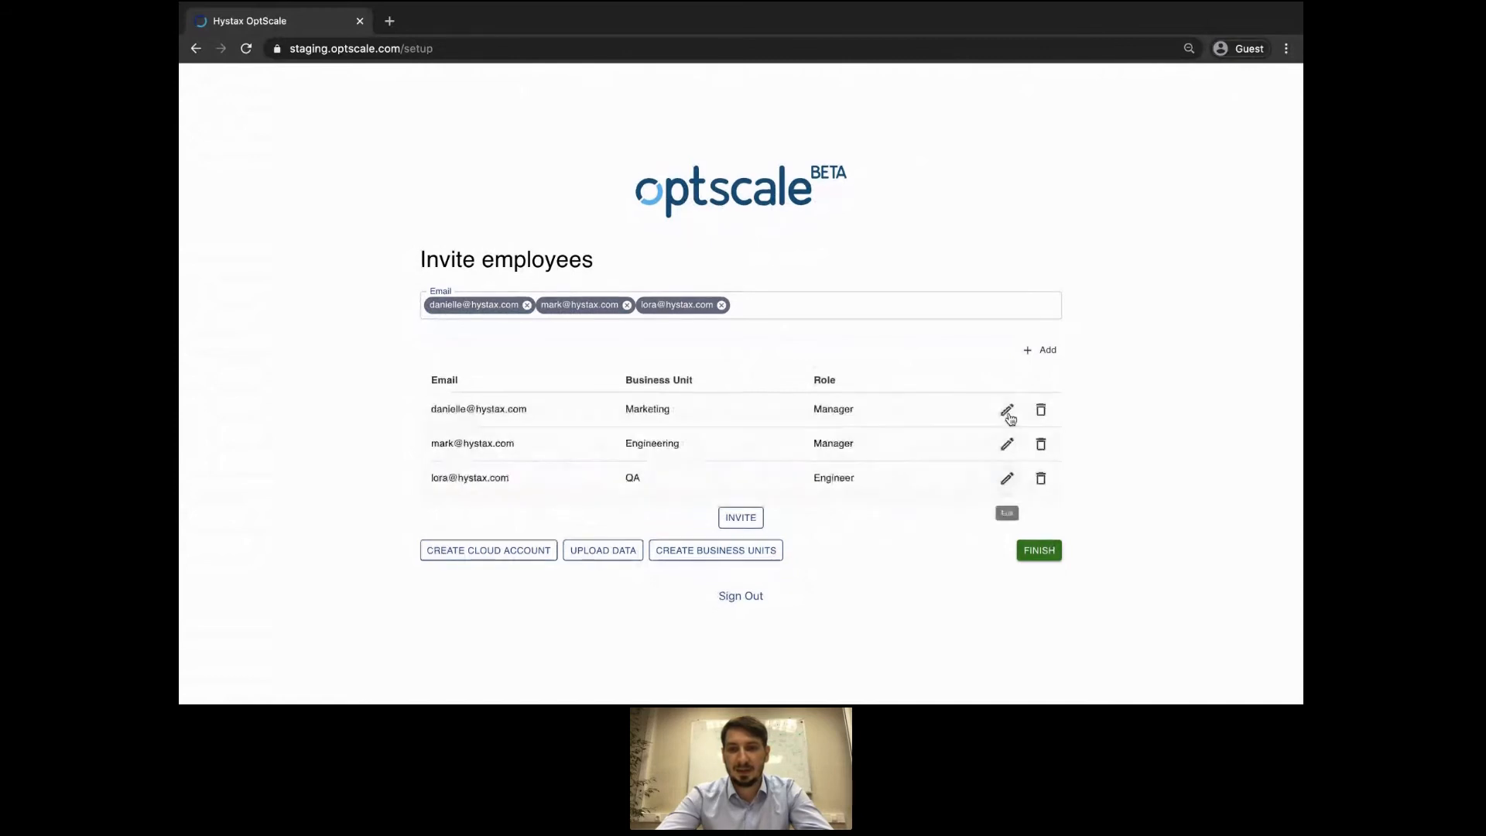
# Also list the third employee under the Marketing business unit as an Engineer.
pyautogui.click(1039, 353)
pyautogui.click(547, 502)
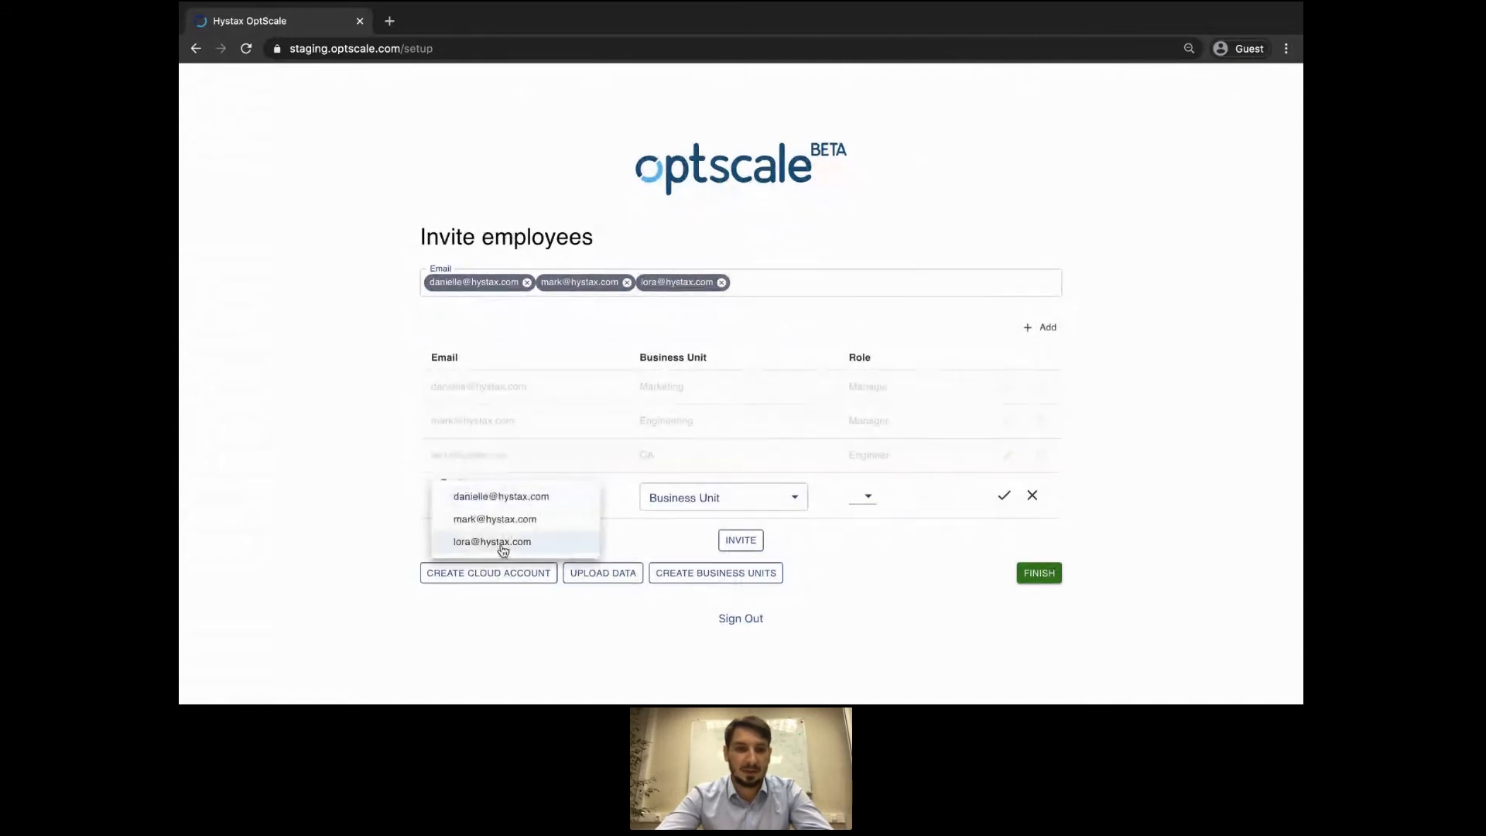
pyautogui.click(550, 543)
pyautogui.click(686, 504)
pyautogui.click(691, 564)
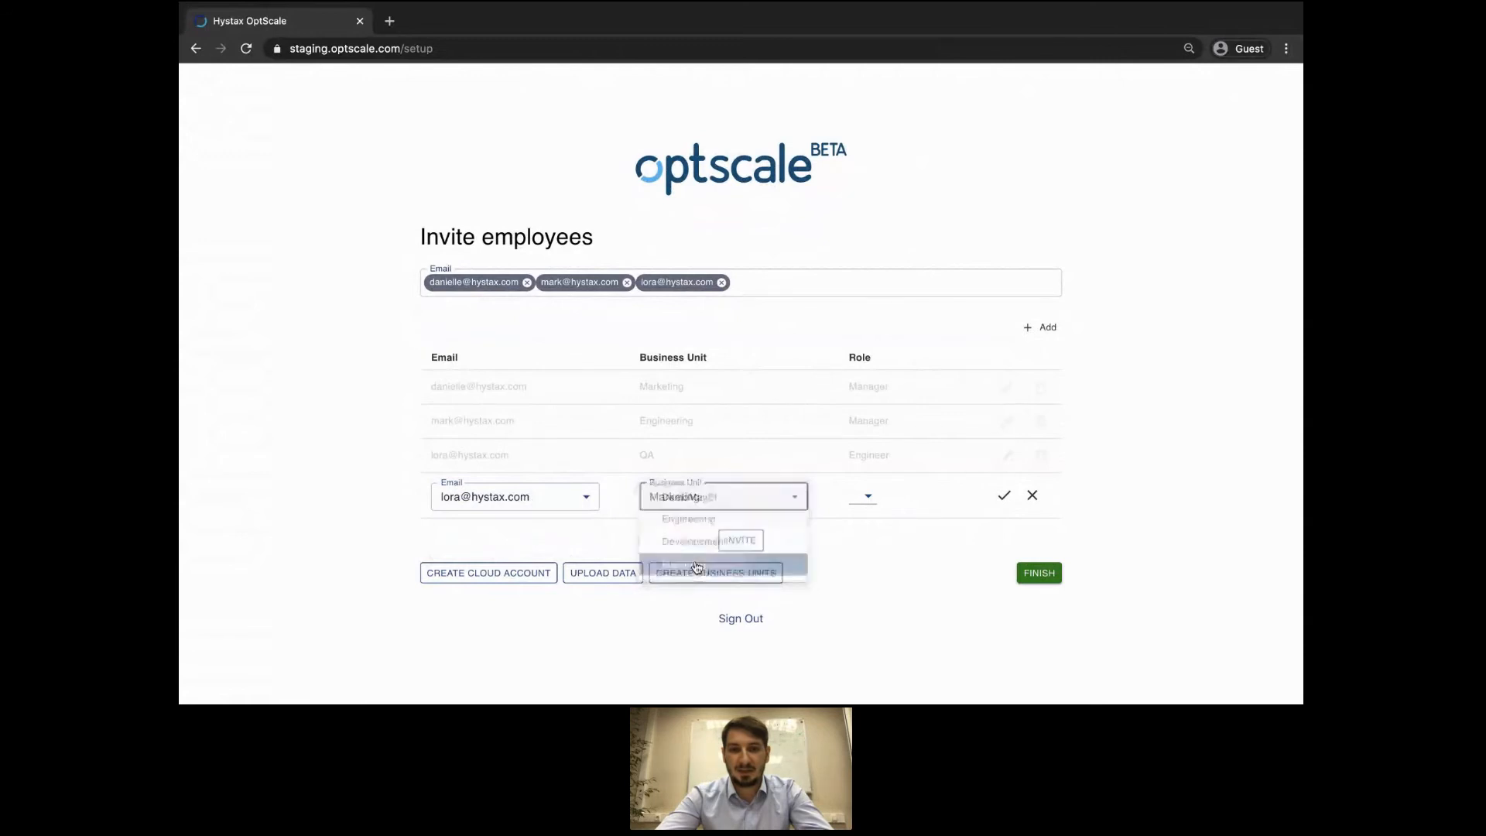
pyautogui.click(871, 497)
pyautogui.click(875, 518)
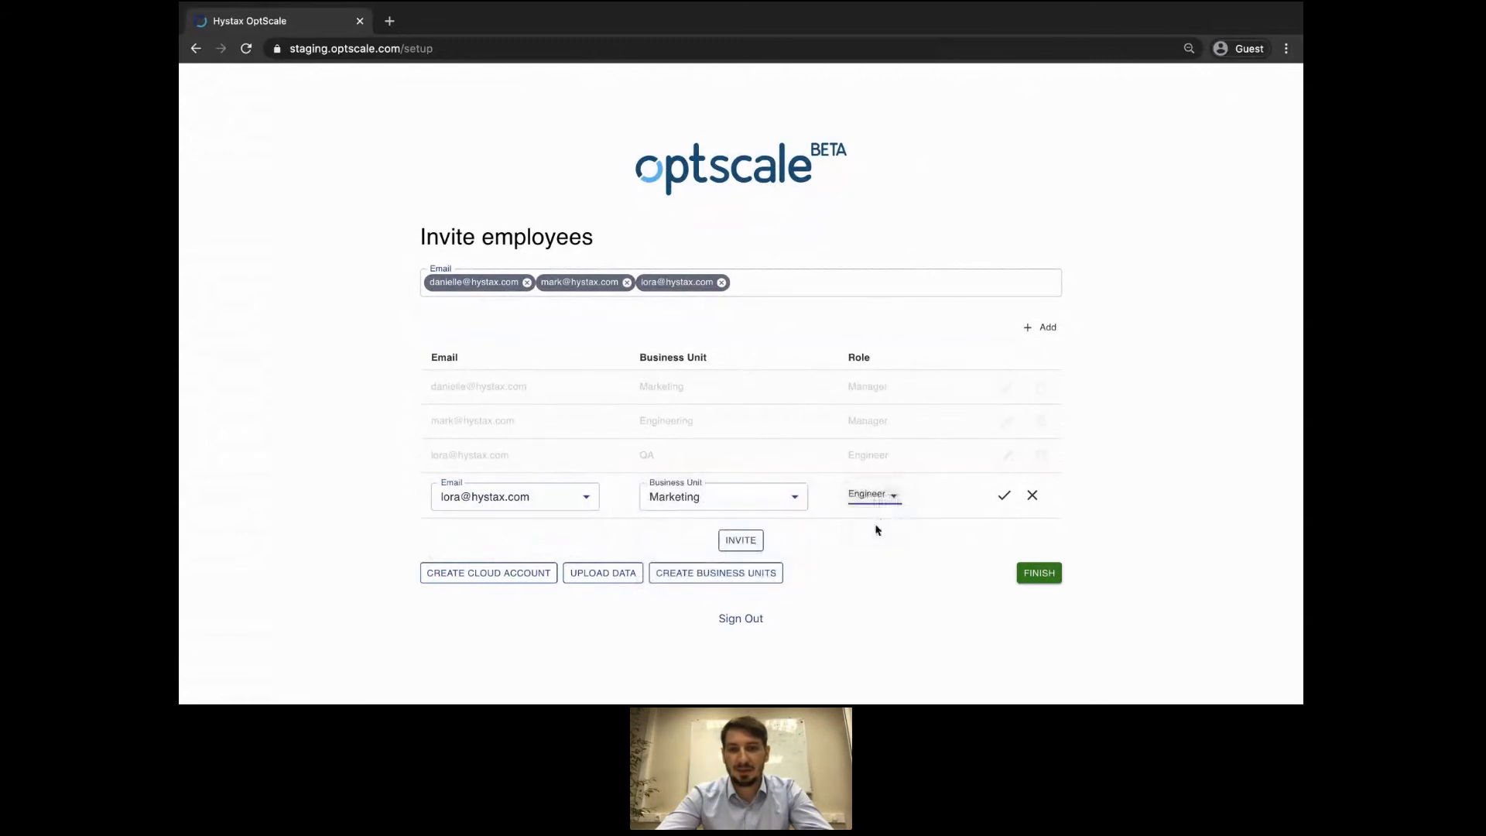
pyautogui.click(1002, 496)
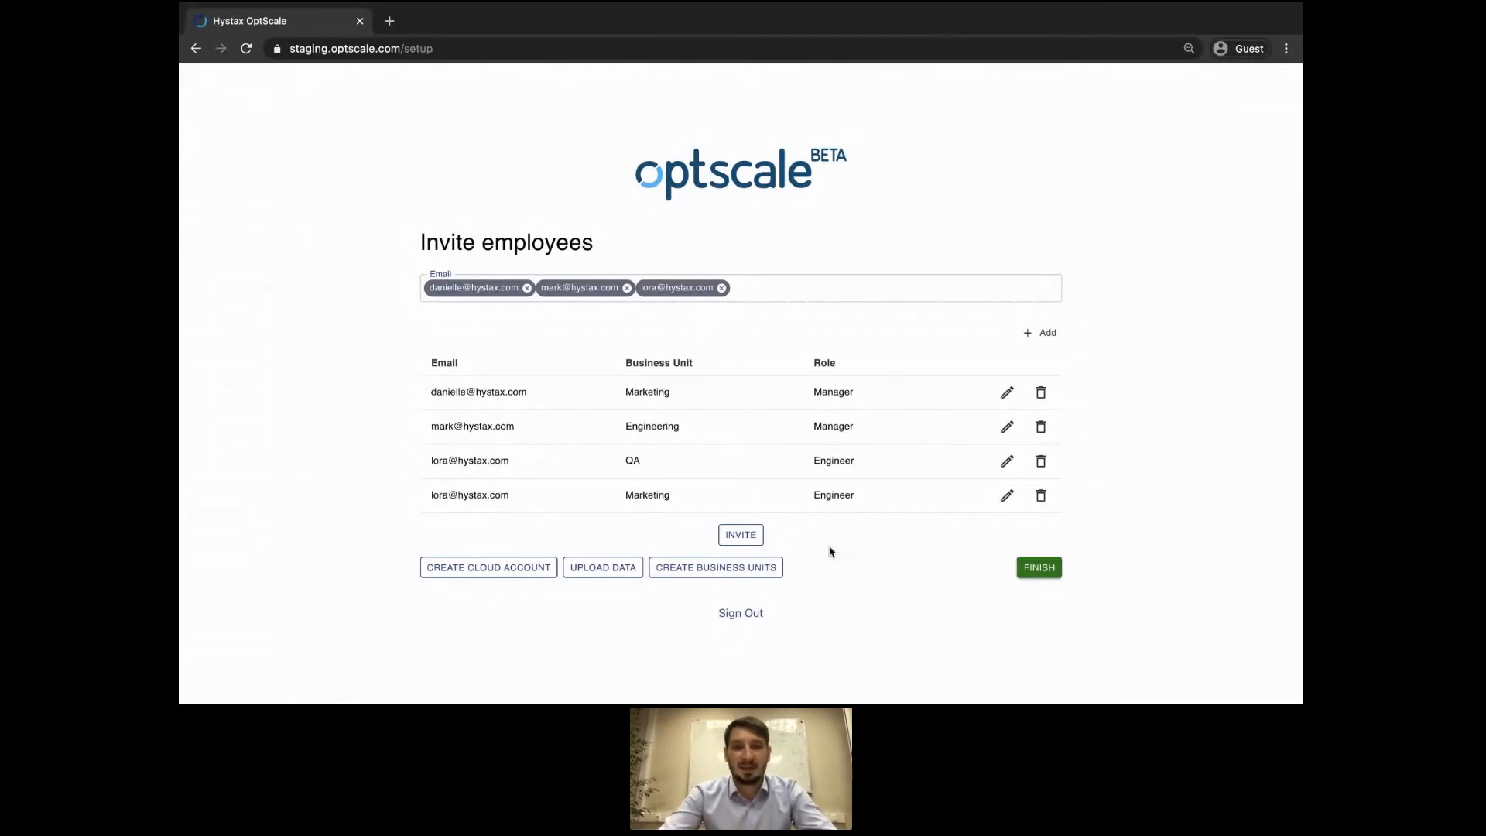
# Send the invitations, finish setup, and view the DemoMay21 business unit with its $15,000 budget.
pyautogui.click(751, 536)
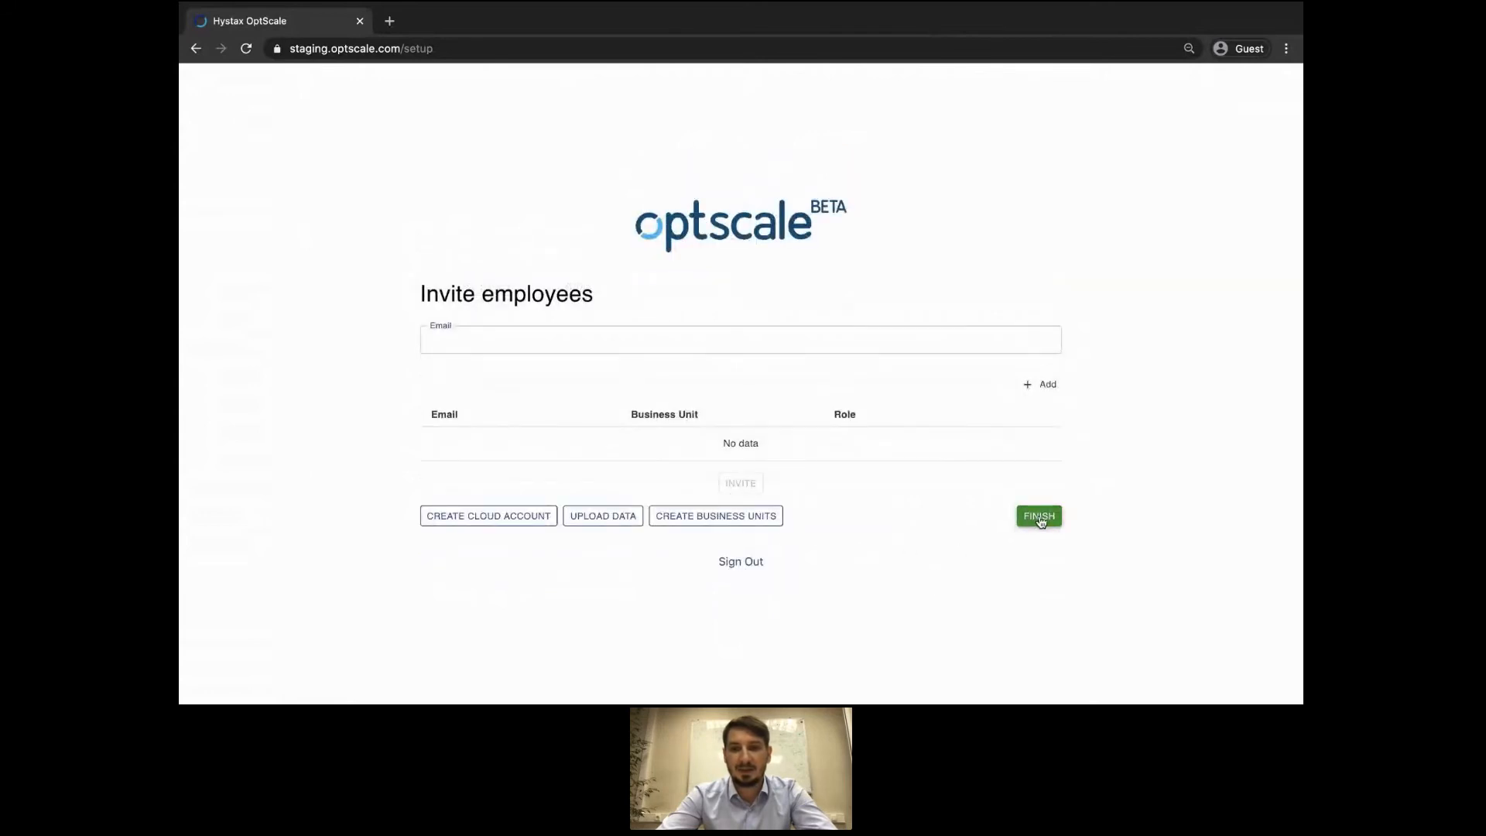
pyautogui.click(1041, 523)
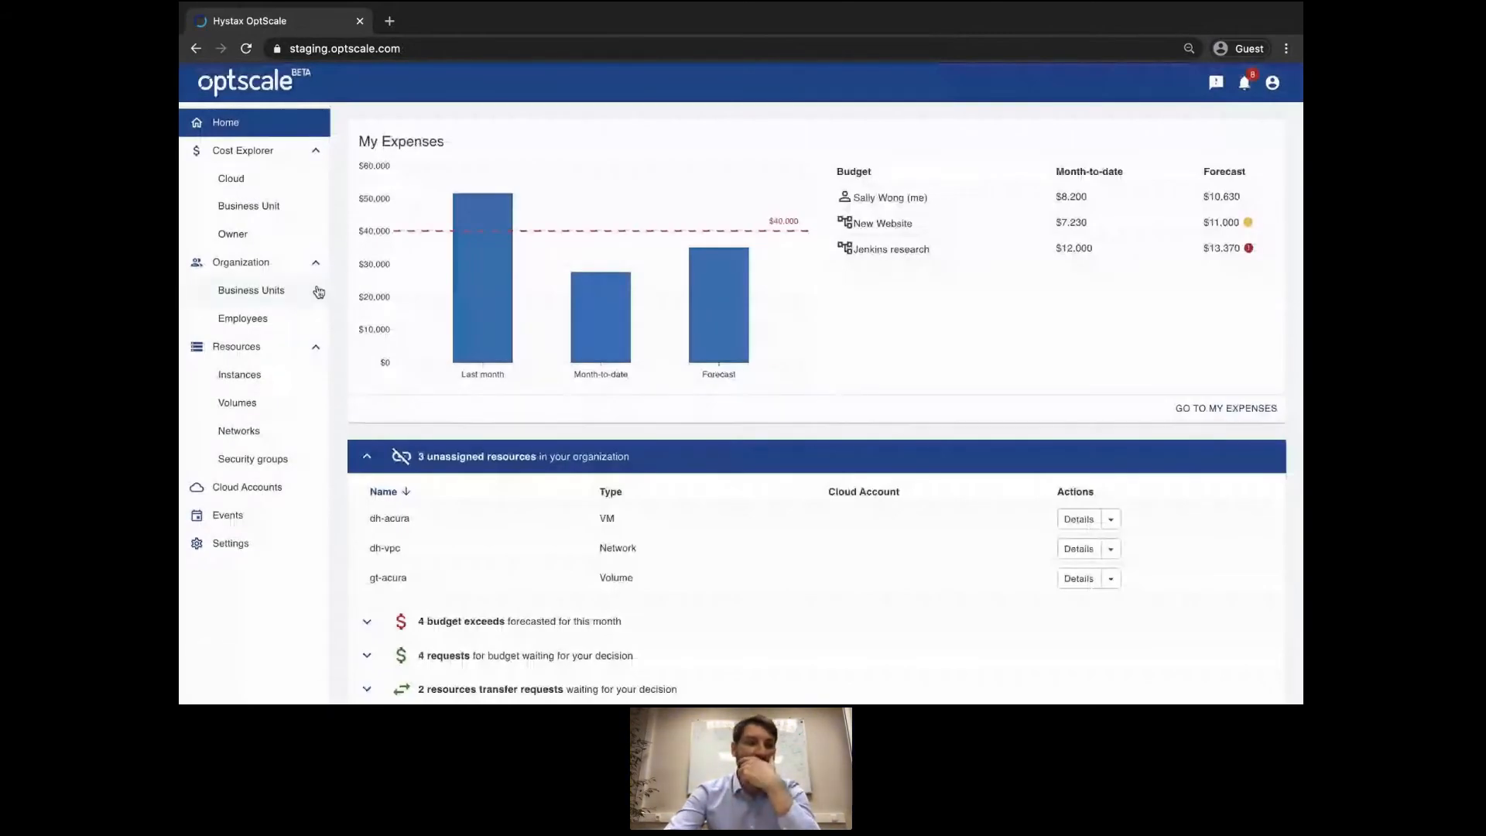
pyautogui.click(306, 293)
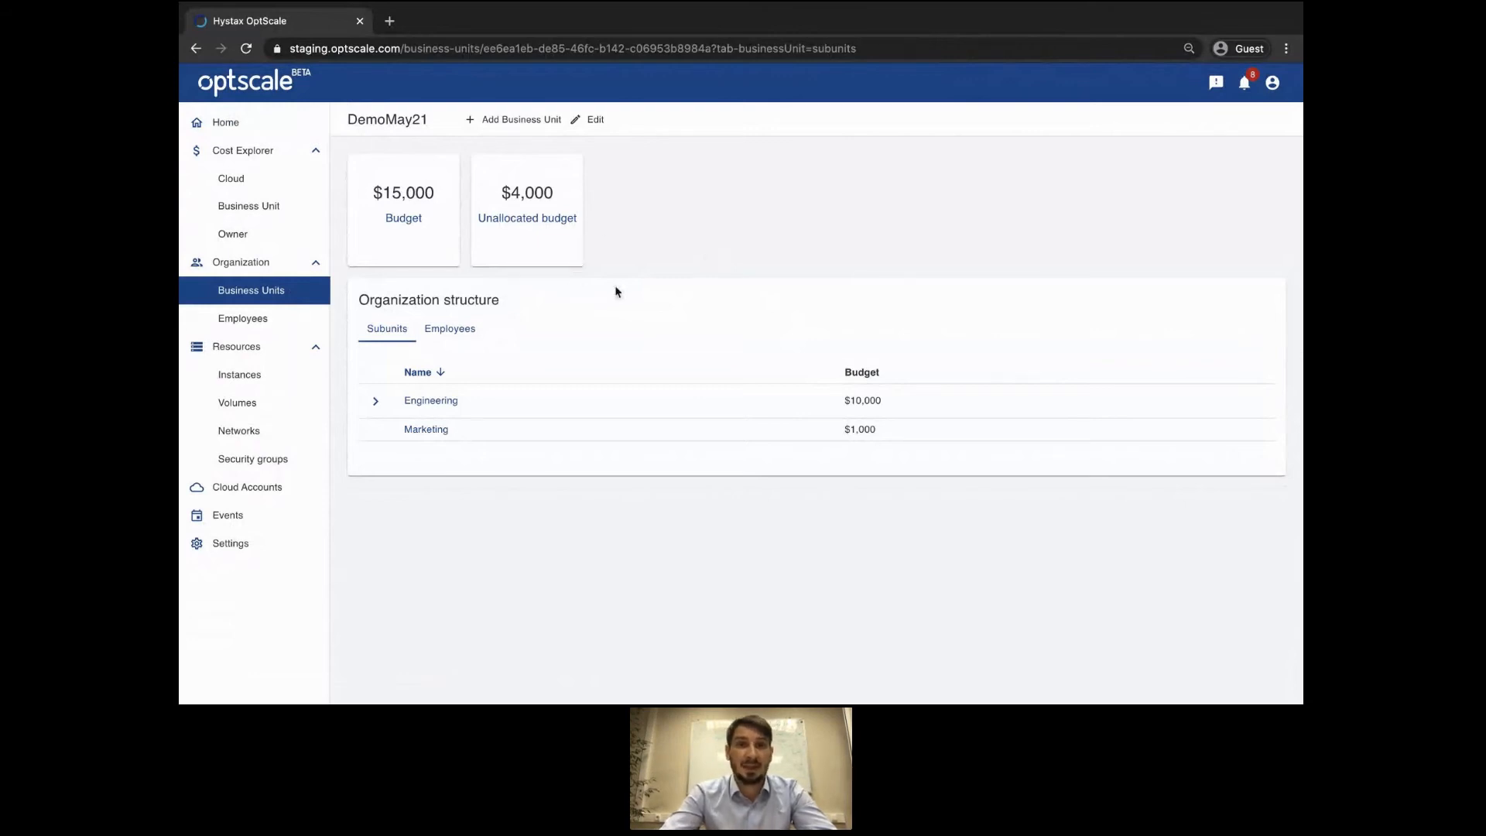
# Expand Engineering to show its Developement and QA subunits, then go to Cloud Accounts.
pyautogui.click(376, 401)
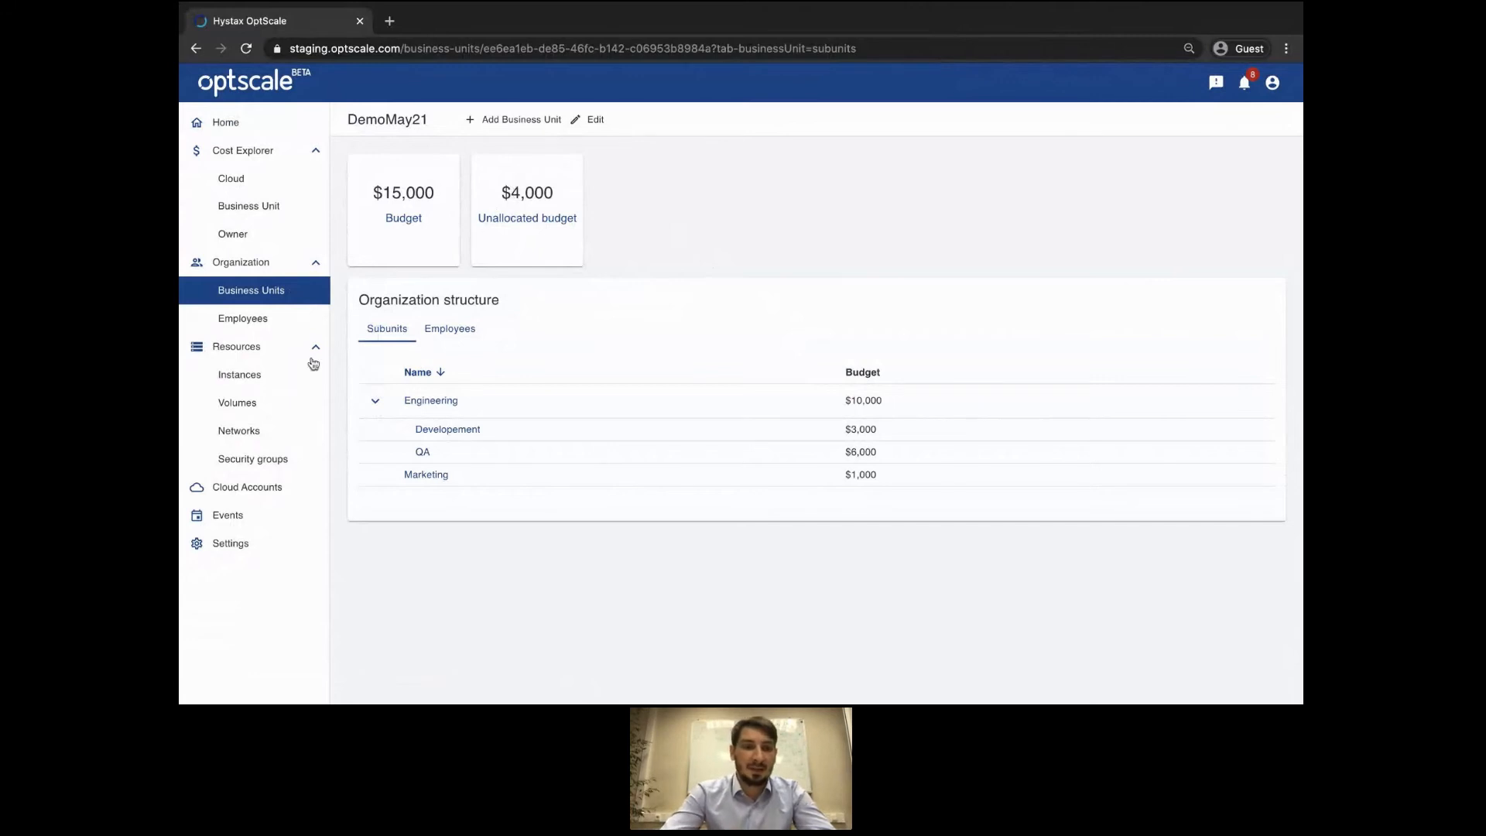
pyautogui.click(265, 485)
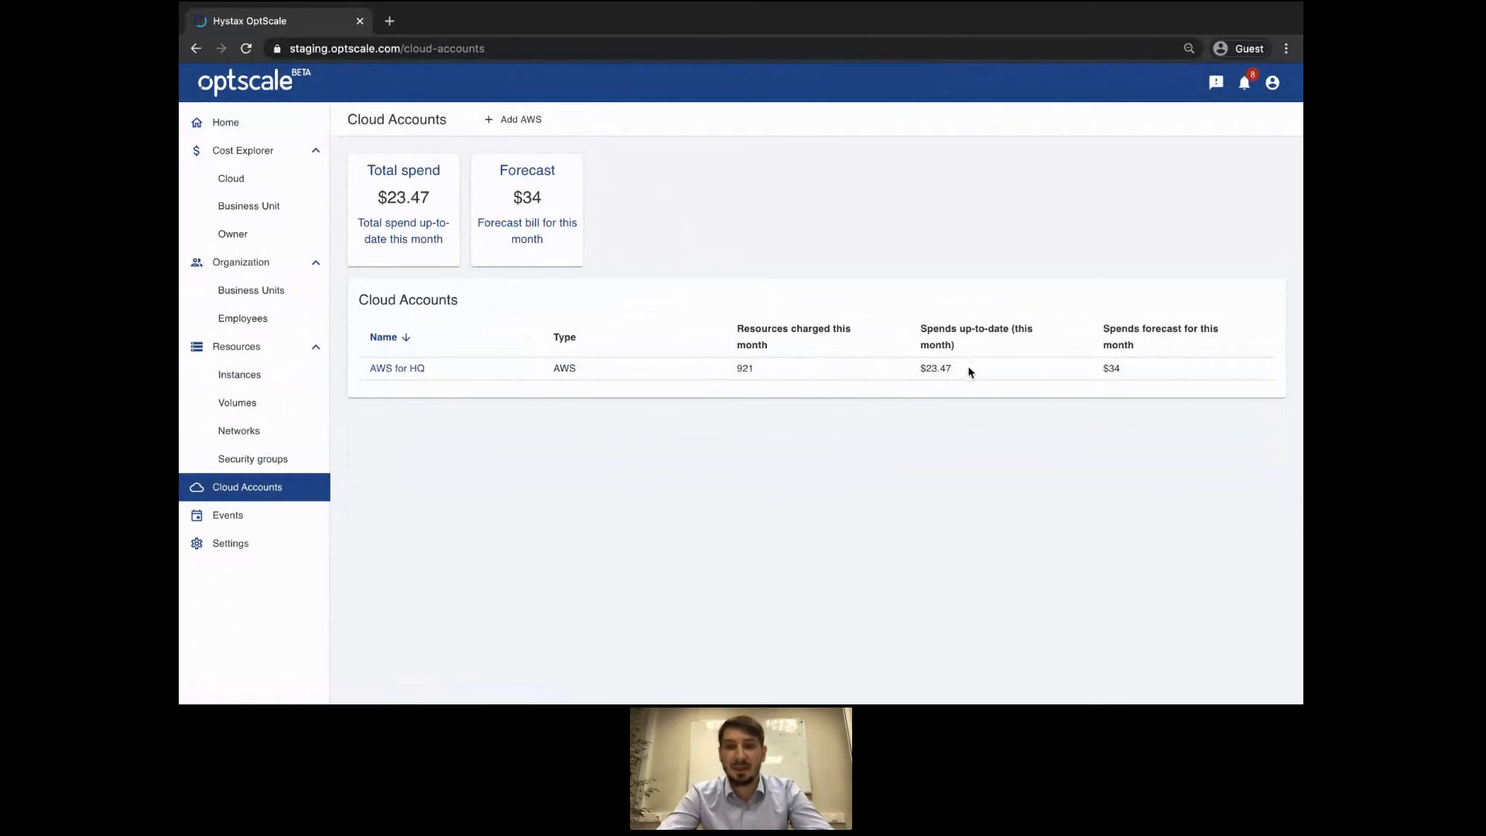
# Reload Cloud Accounts so AWS for HQ shows 1016 resources charged, then go to Instances.
pyautogui.moveTo(969, 371); pyautogui.dragTo(934, 368)
pyautogui.click(935, 420)
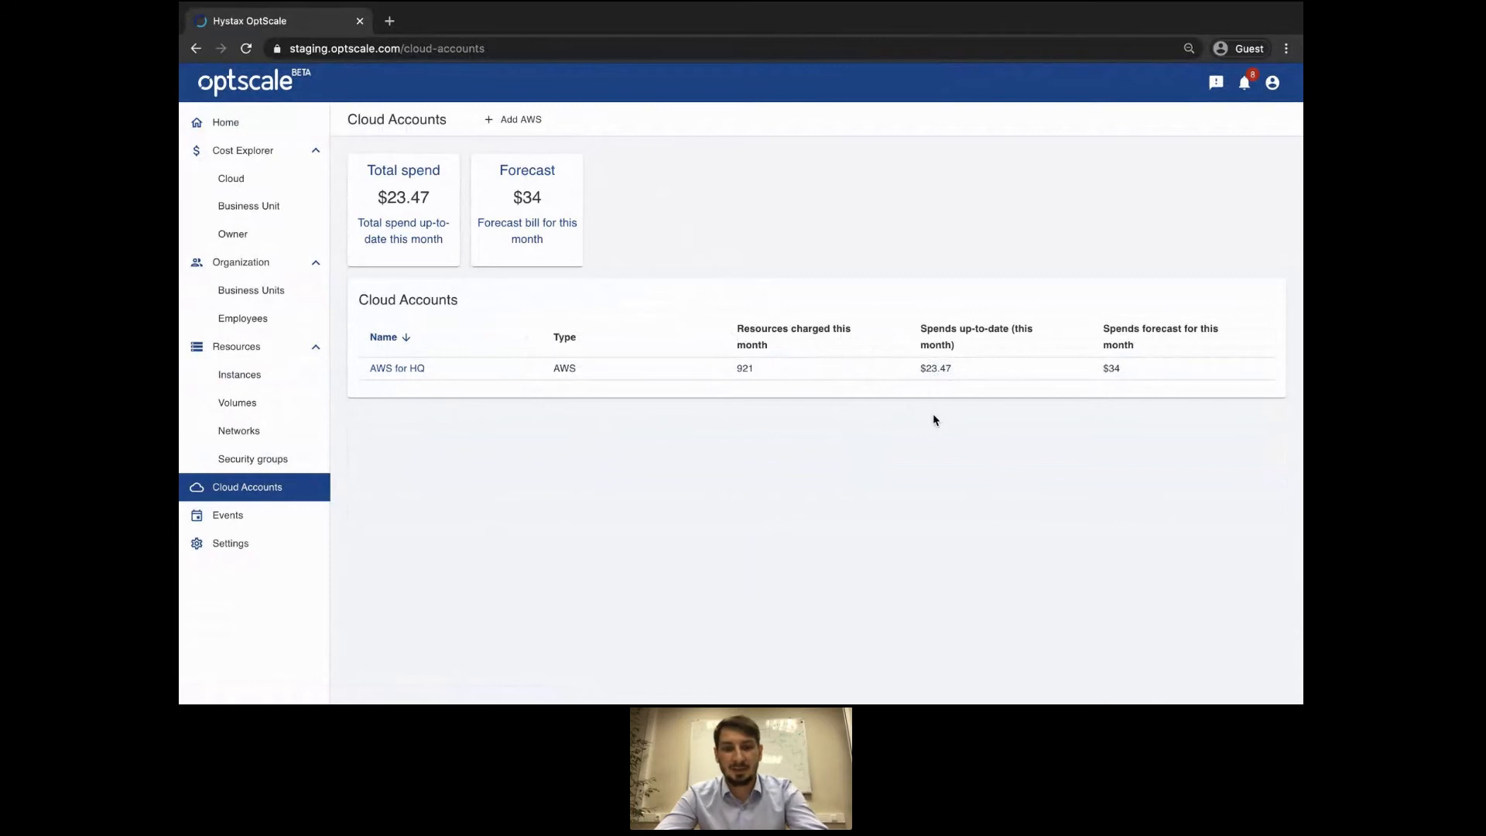
pyautogui.doubleClick(743, 368)
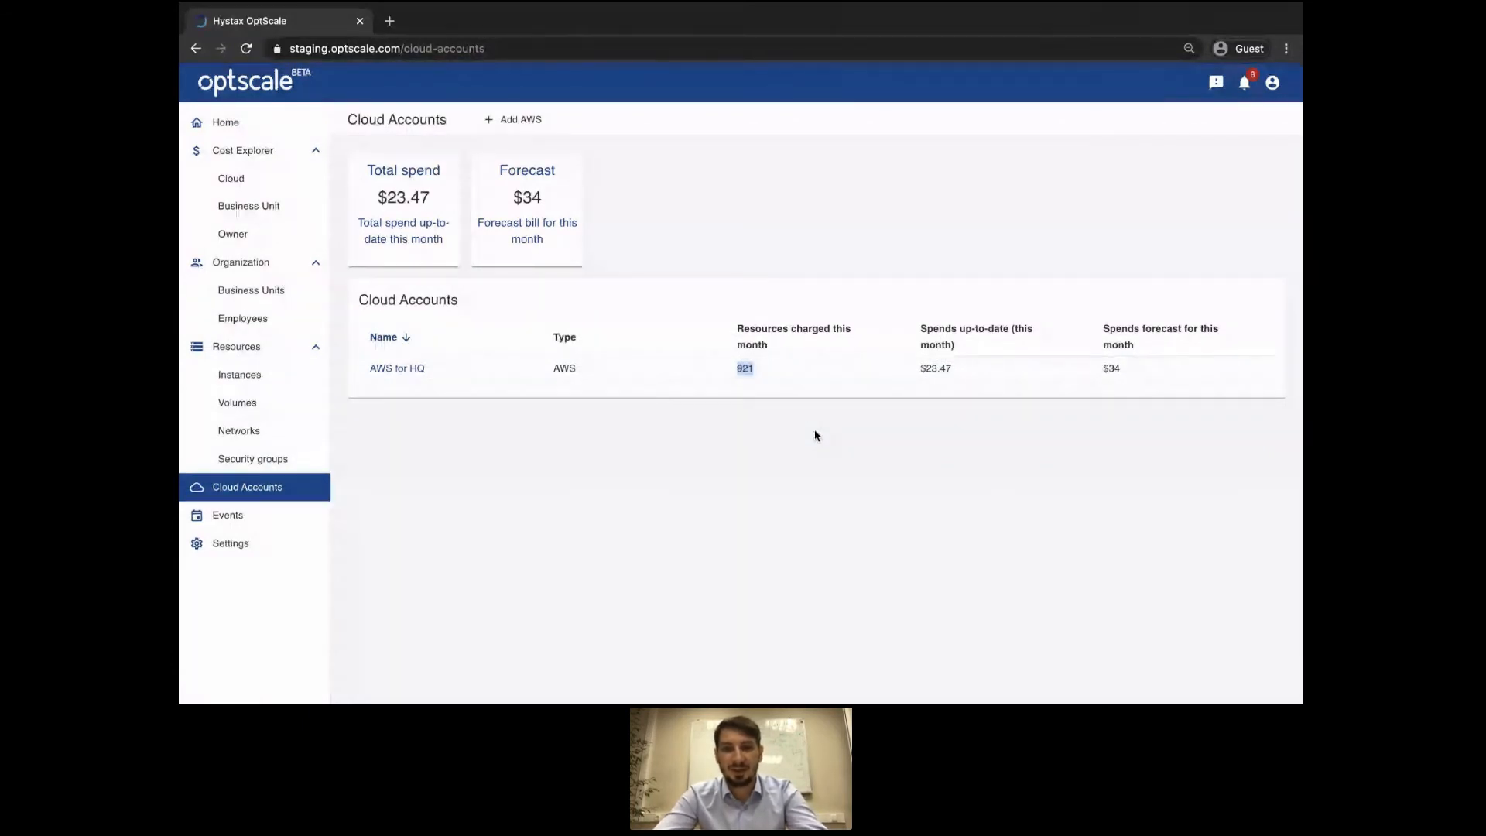
pyautogui.hotkey('ctrl', 'r')
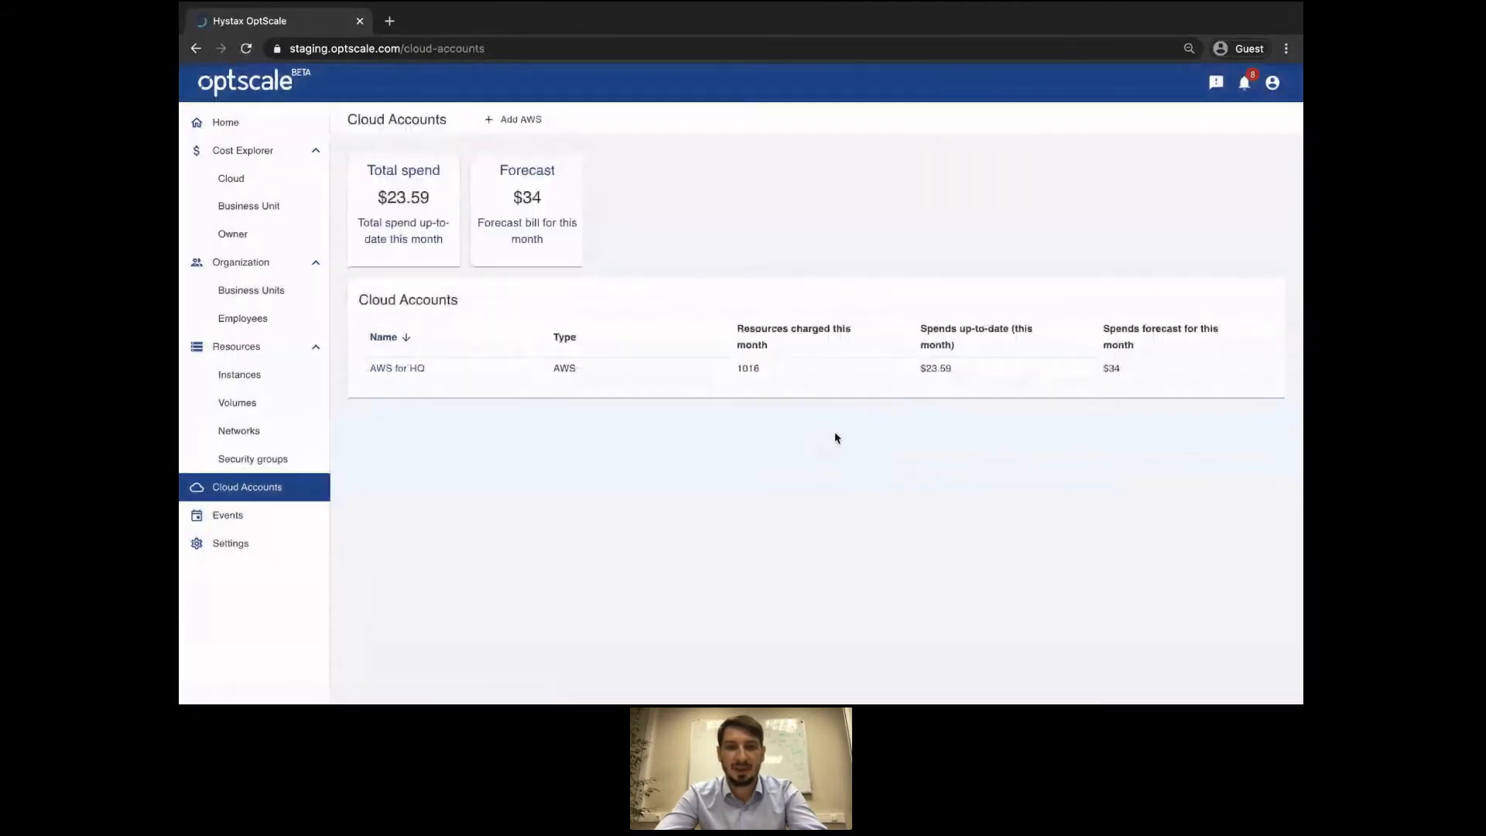
pyautogui.doubleClick(749, 368)
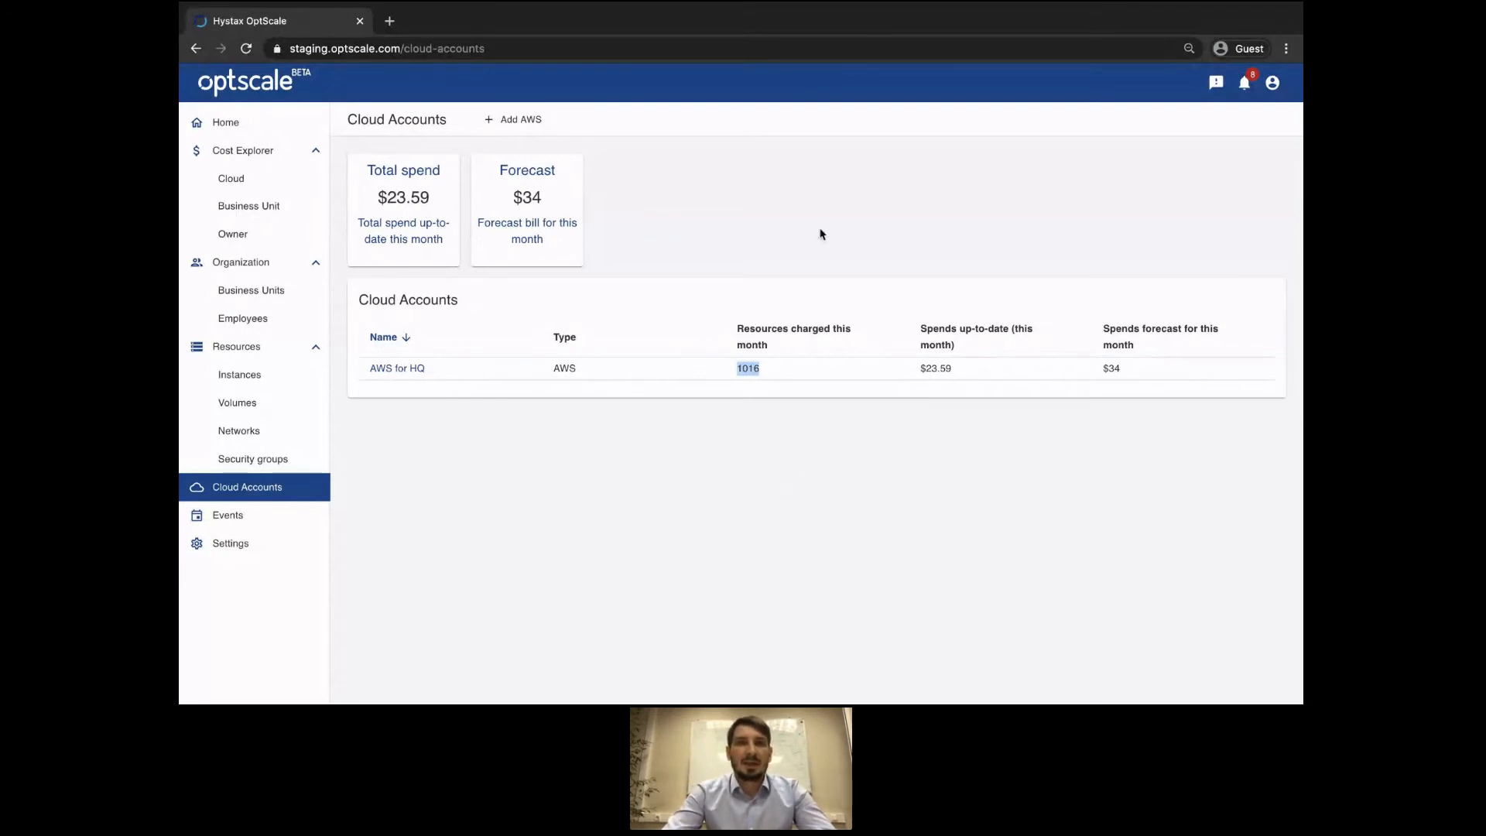
pyautogui.click(269, 377)
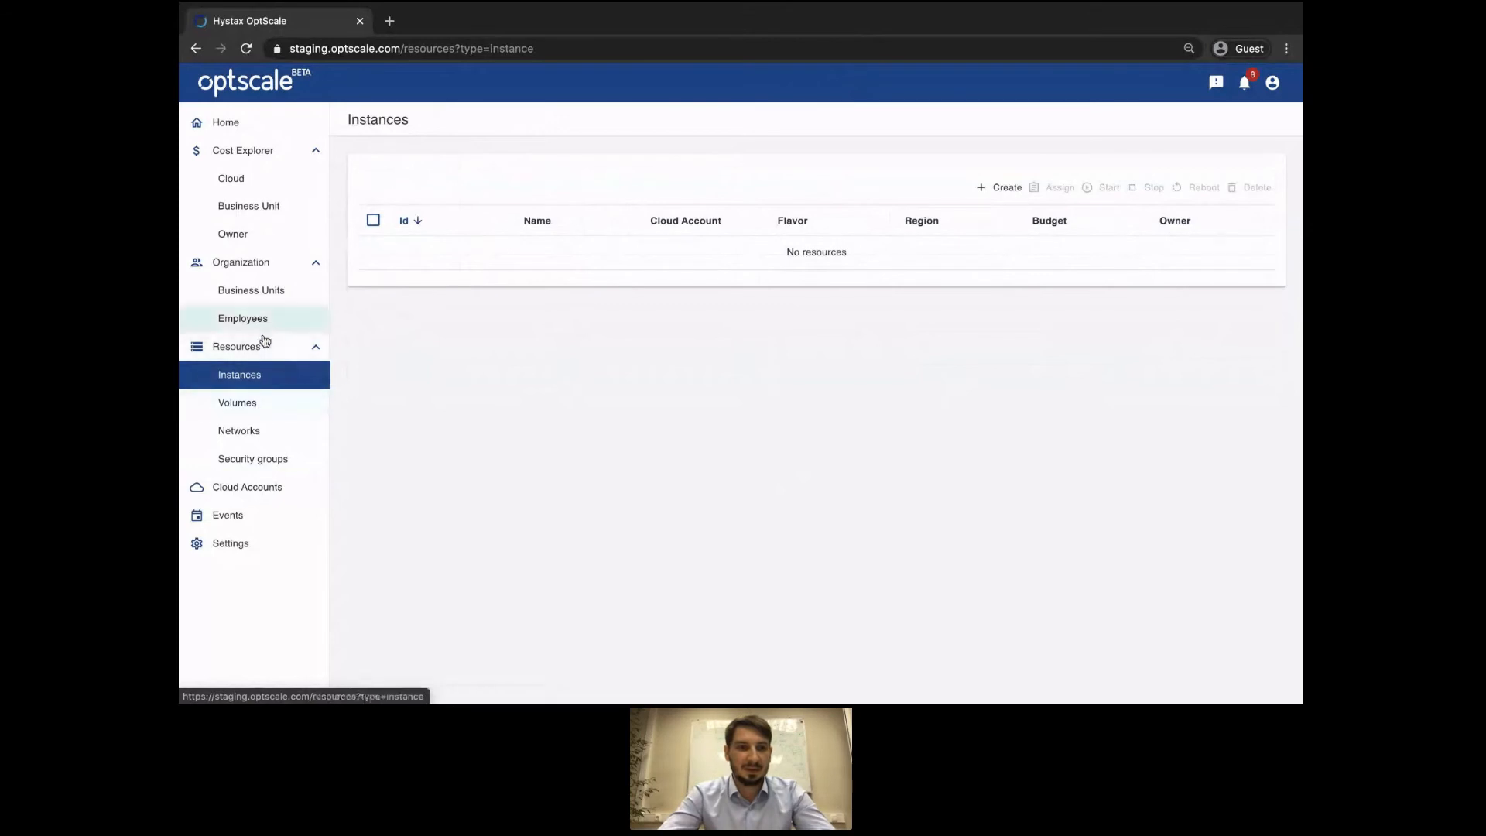
# Switch to Volumes and back so Instances lists the three AWS for HQ instances.
pyautogui.click(254, 397)
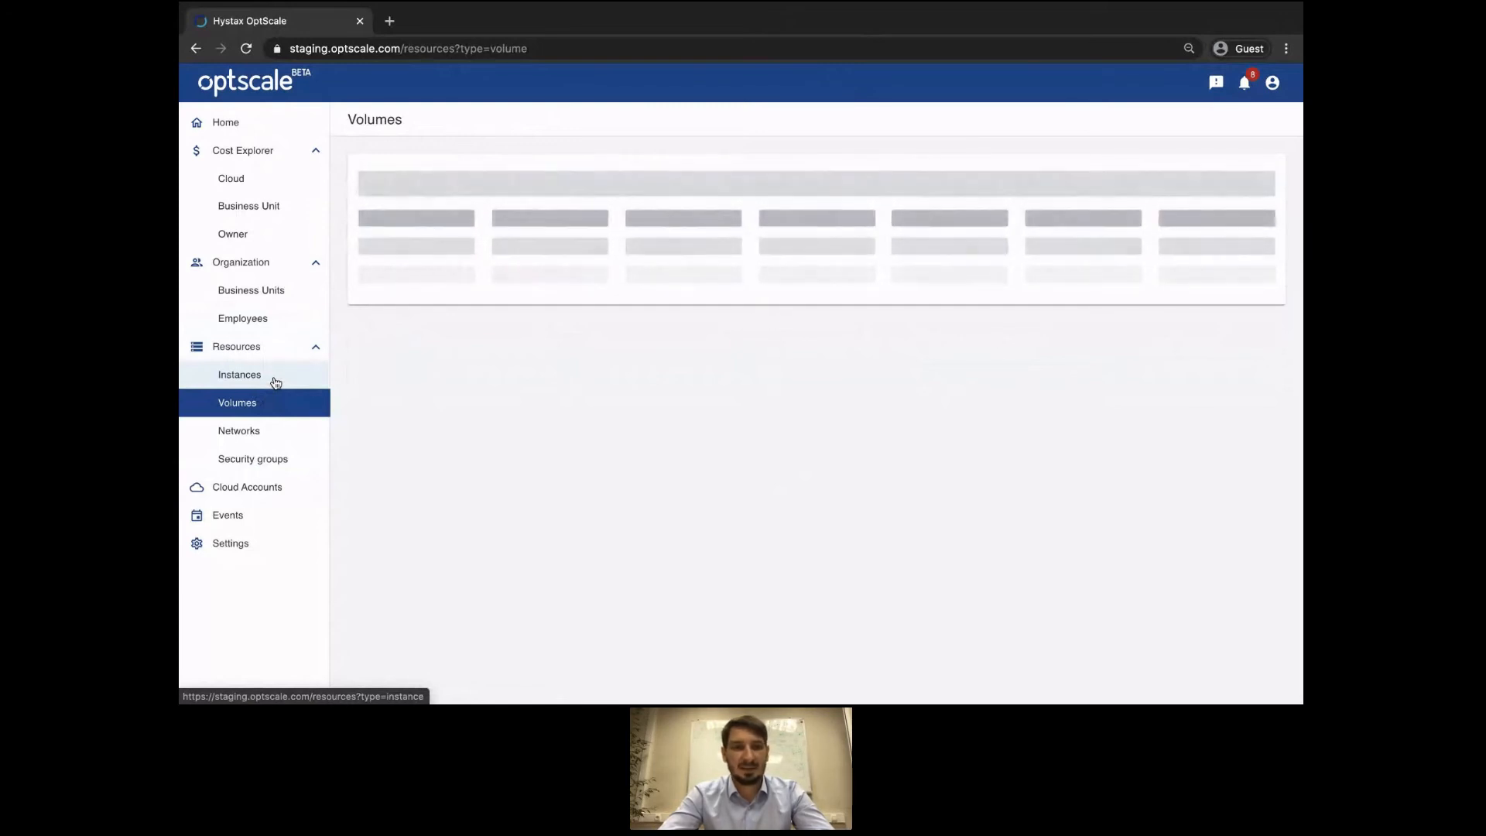
pyautogui.click(275, 384)
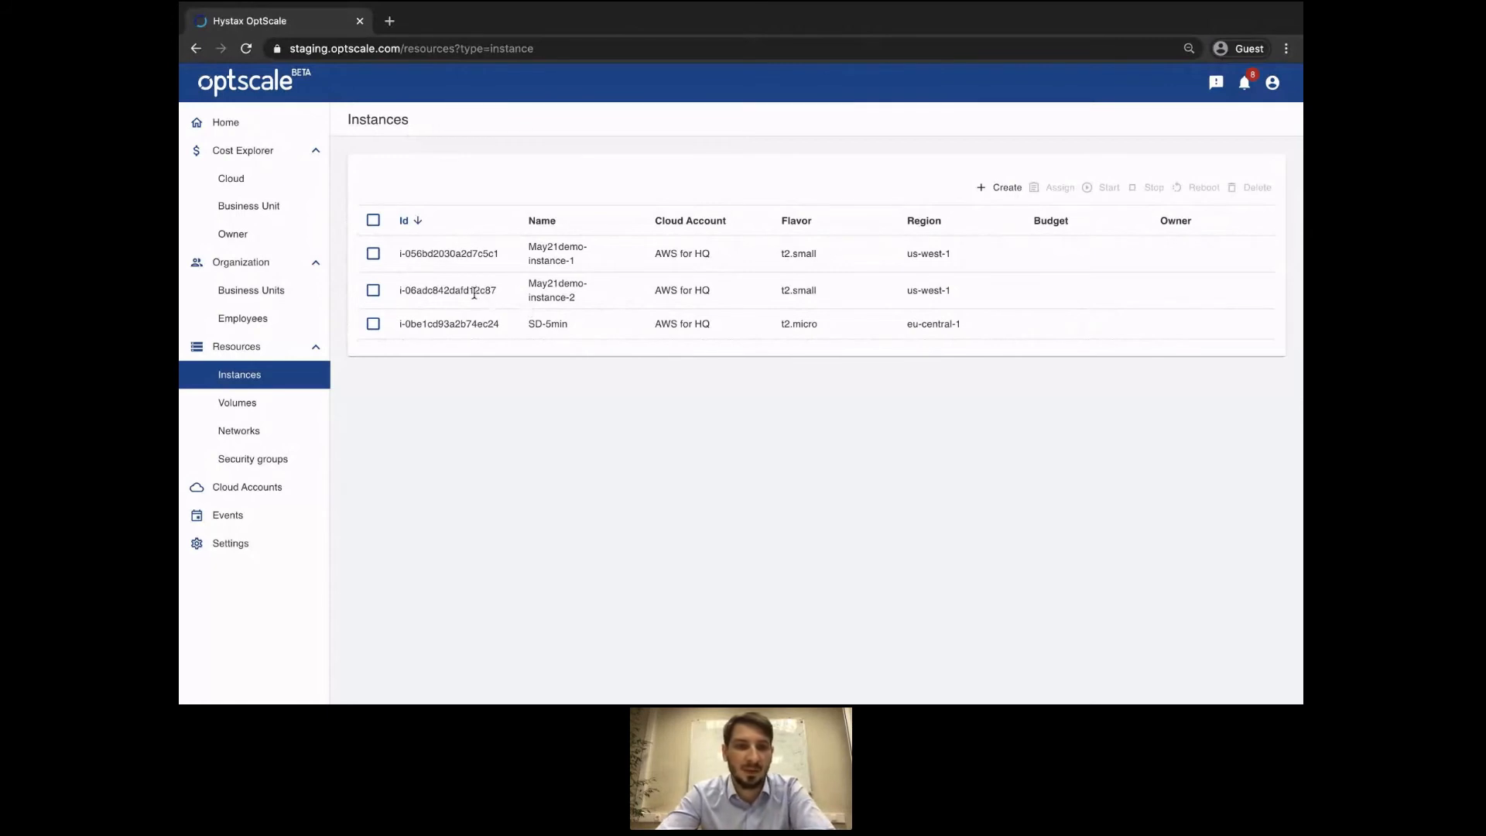
# Assign May21demo-instance-1 and May21demo-instance-2 to the Engineering budget.
pyautogui.click(373, 258)
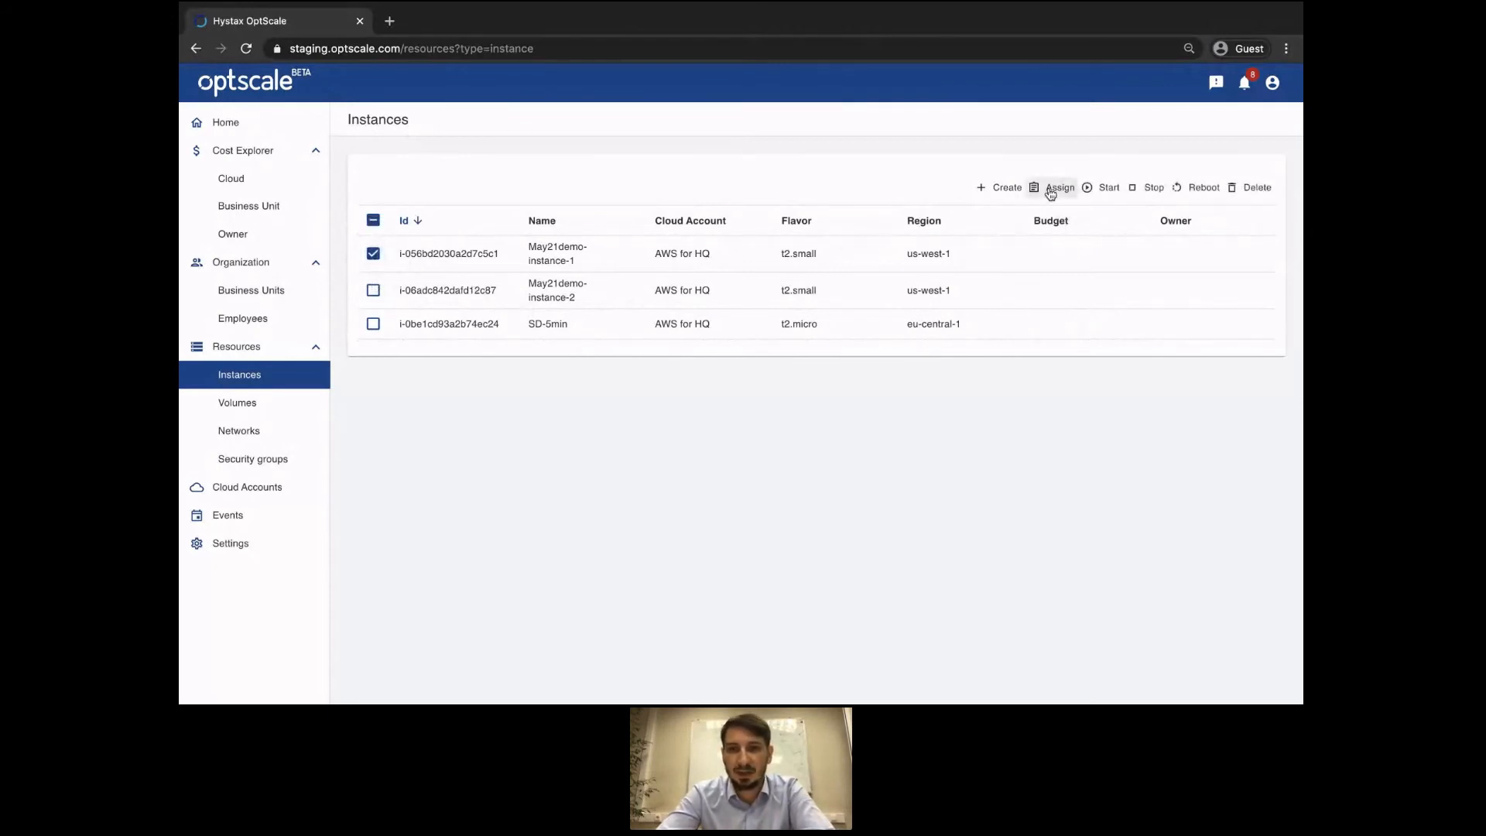
pyautogui.click(373, 290)
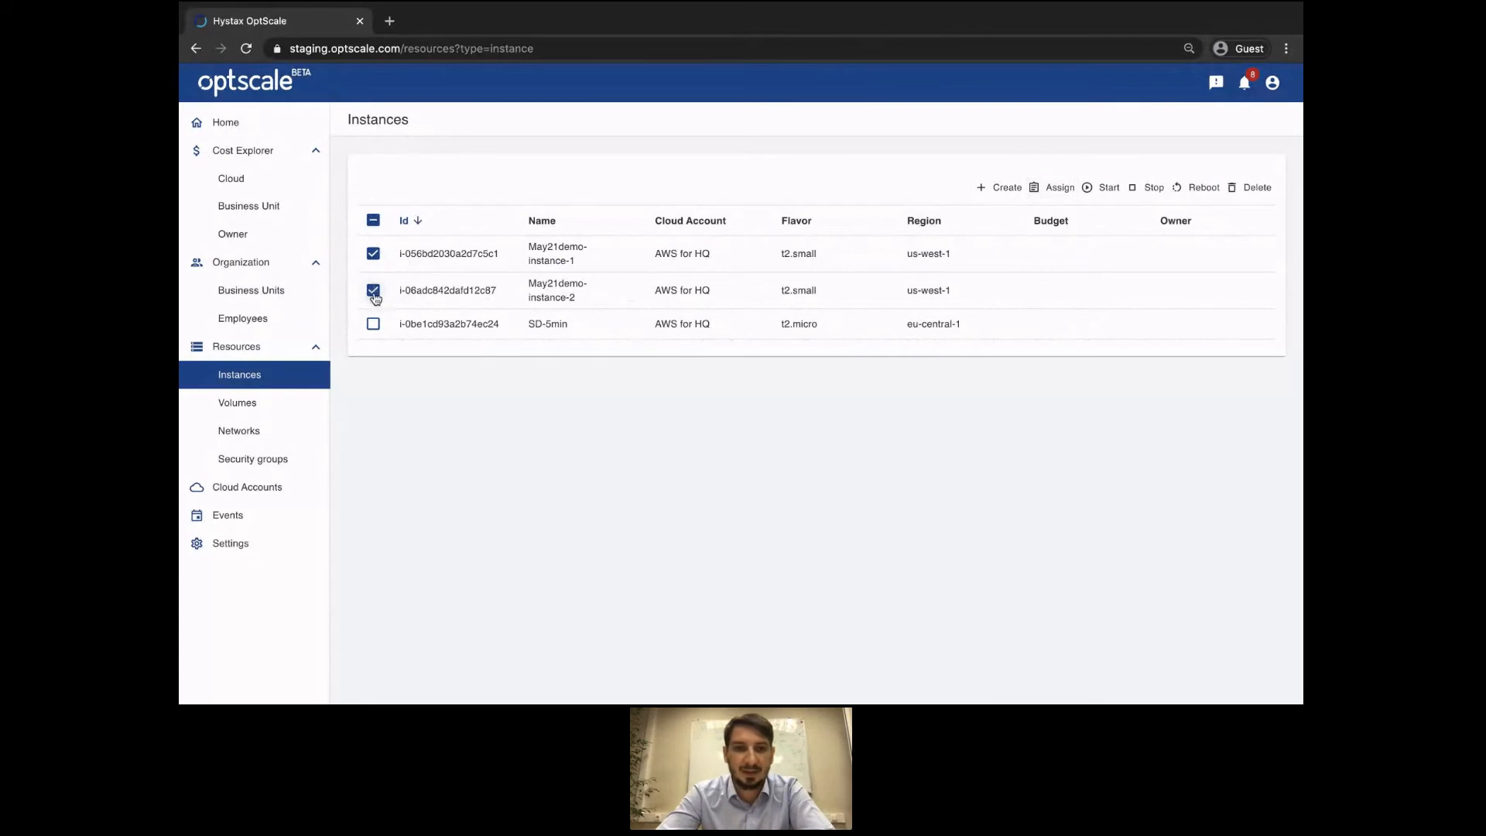
pyautogui.click(1053, 188)
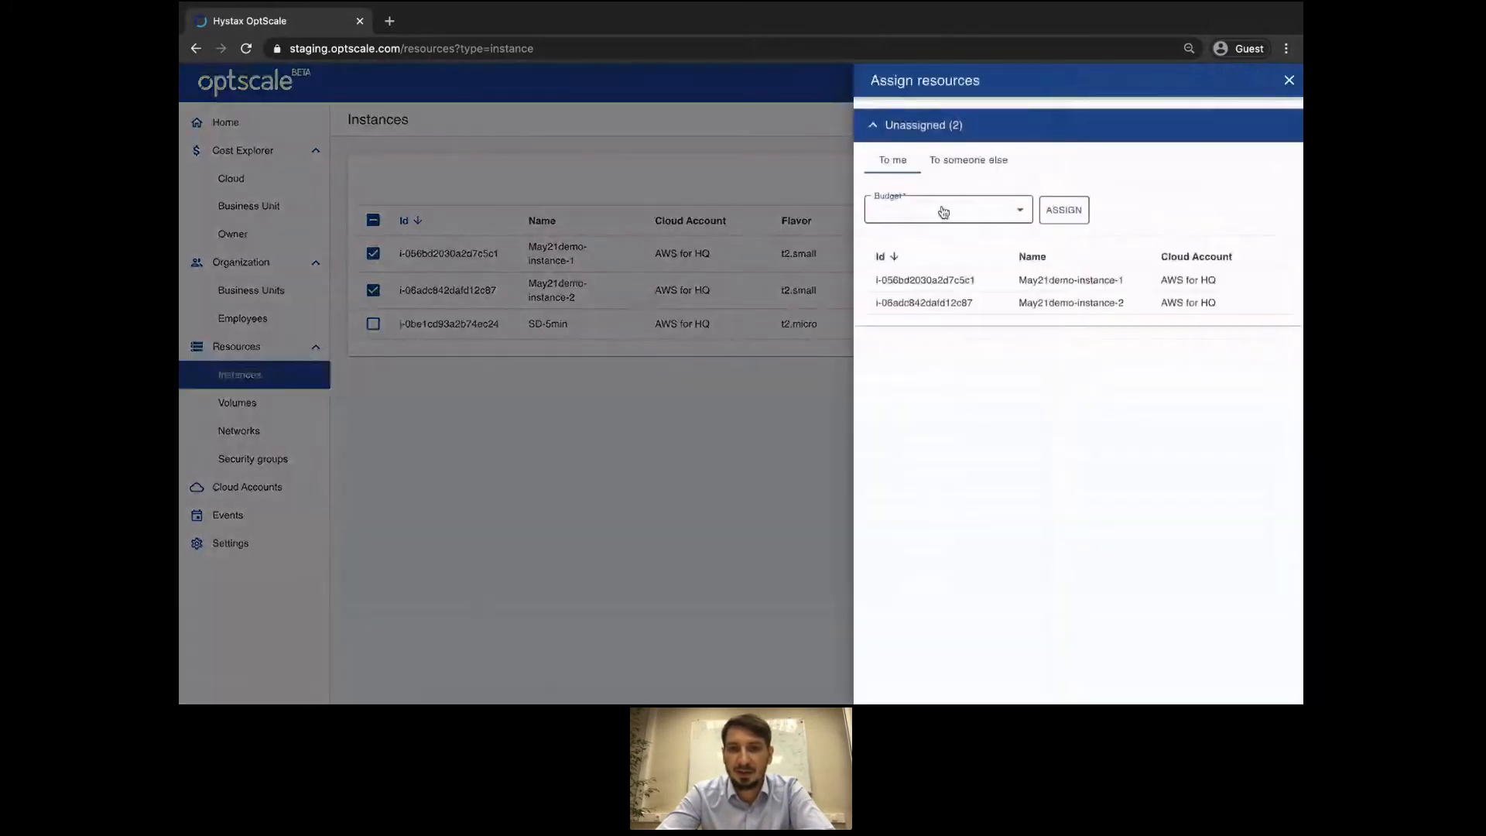
pyautogui.click(926, 215)
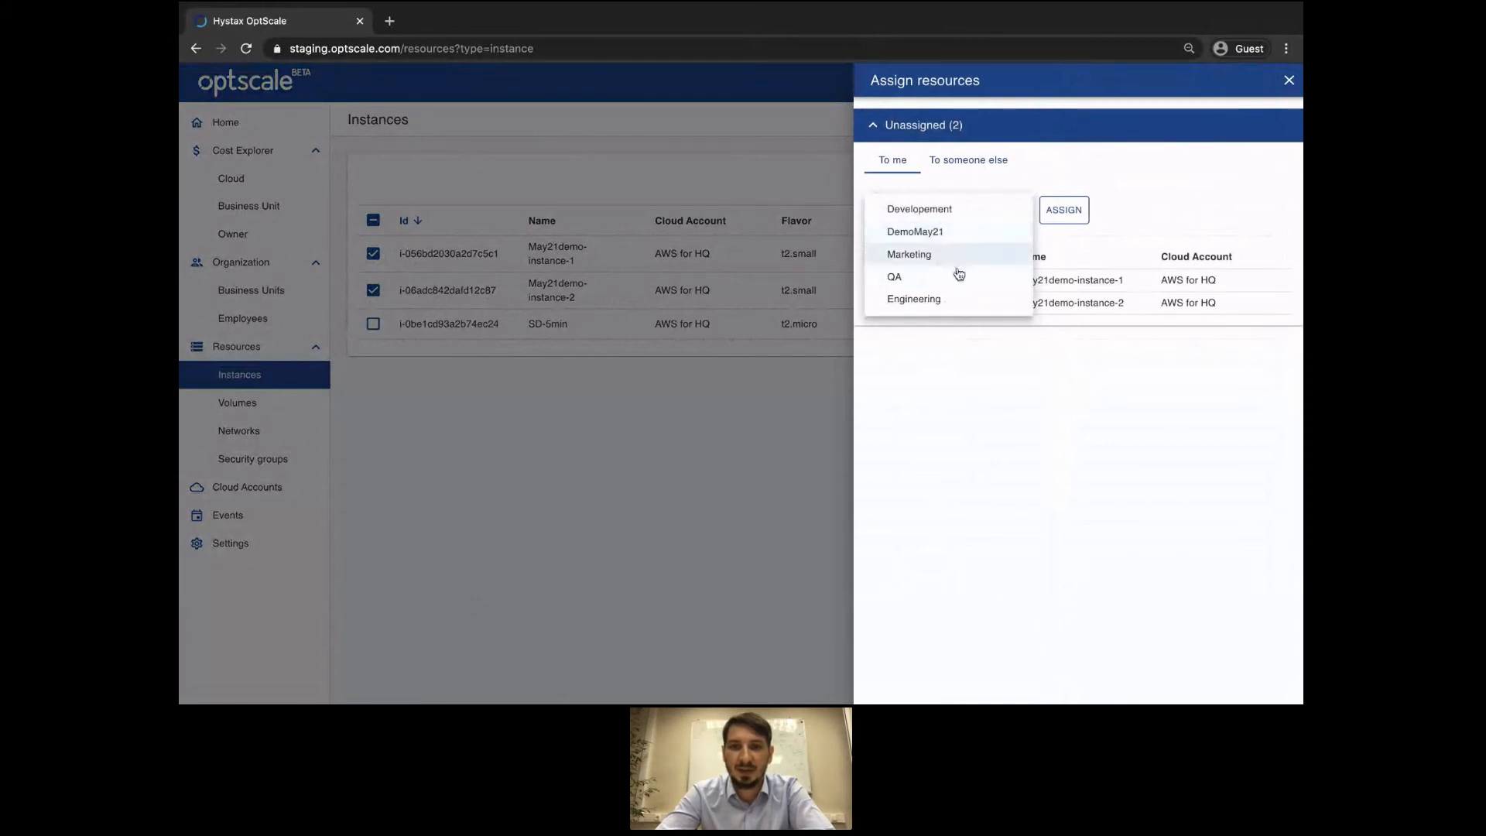
pyautogui.click(944, 303)
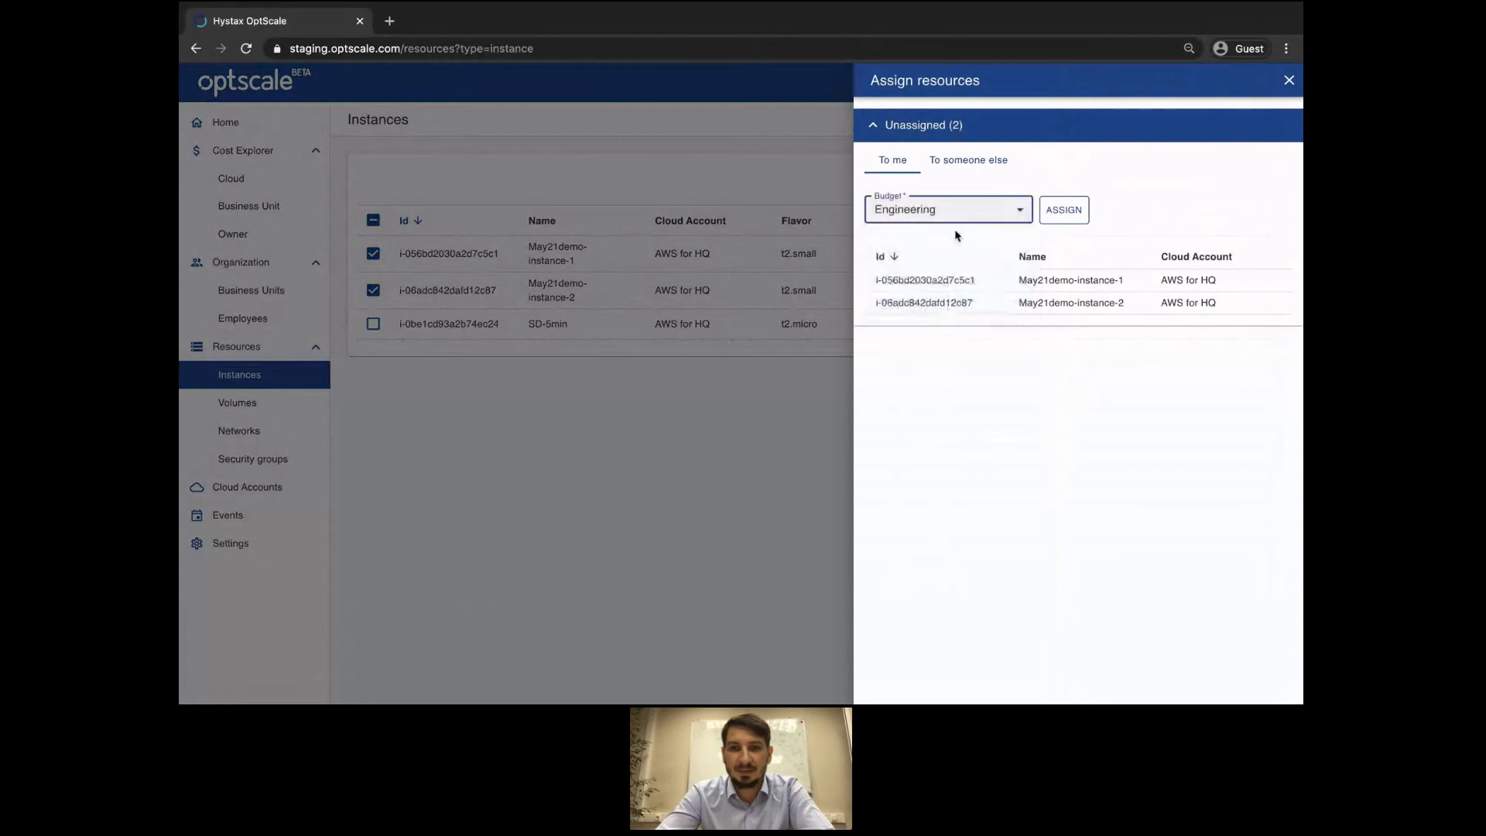
pyautogui.click(1075, 214)
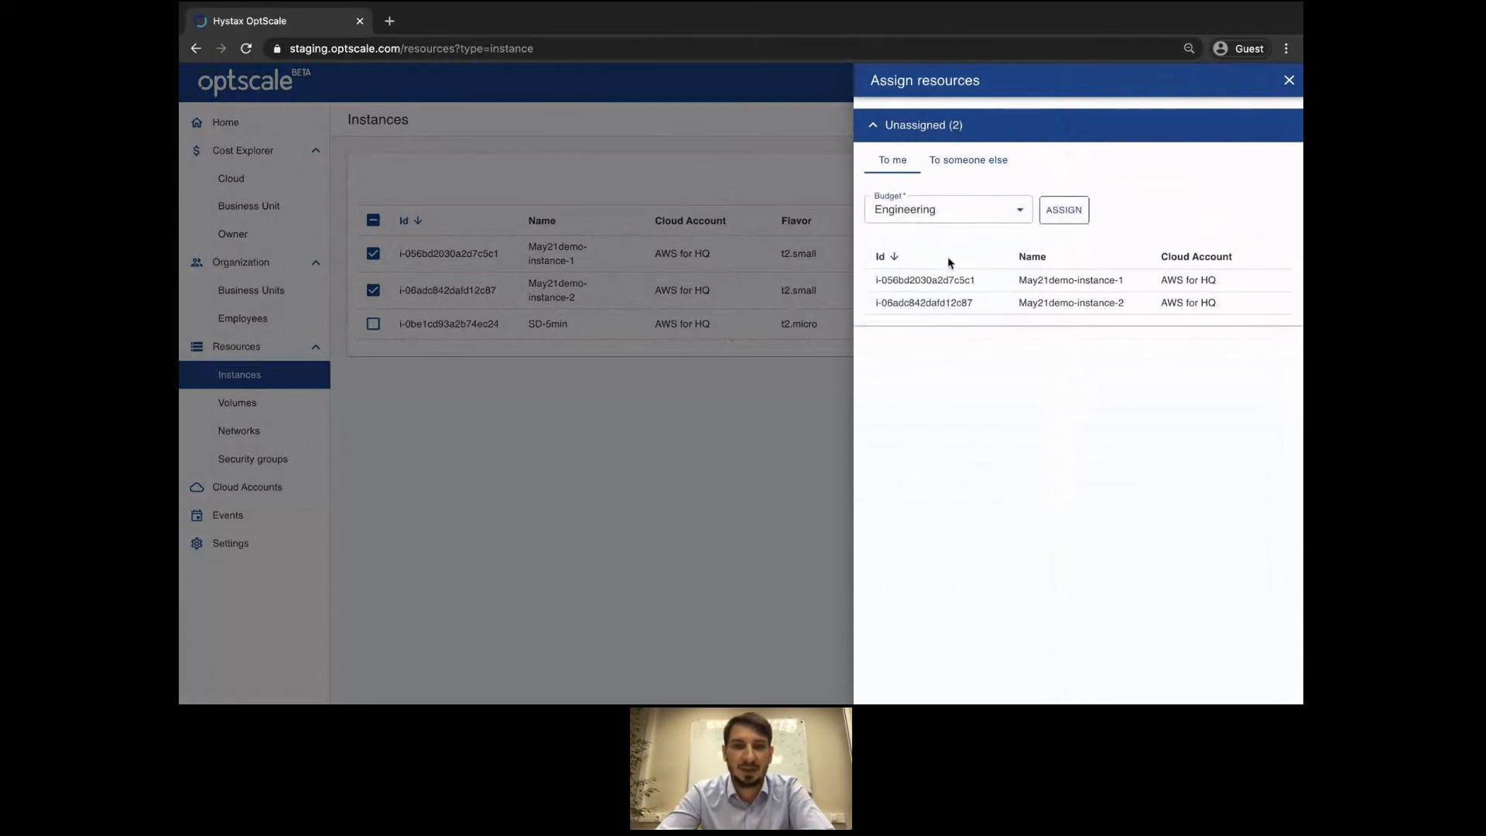
pyautogui.click(324, 370)
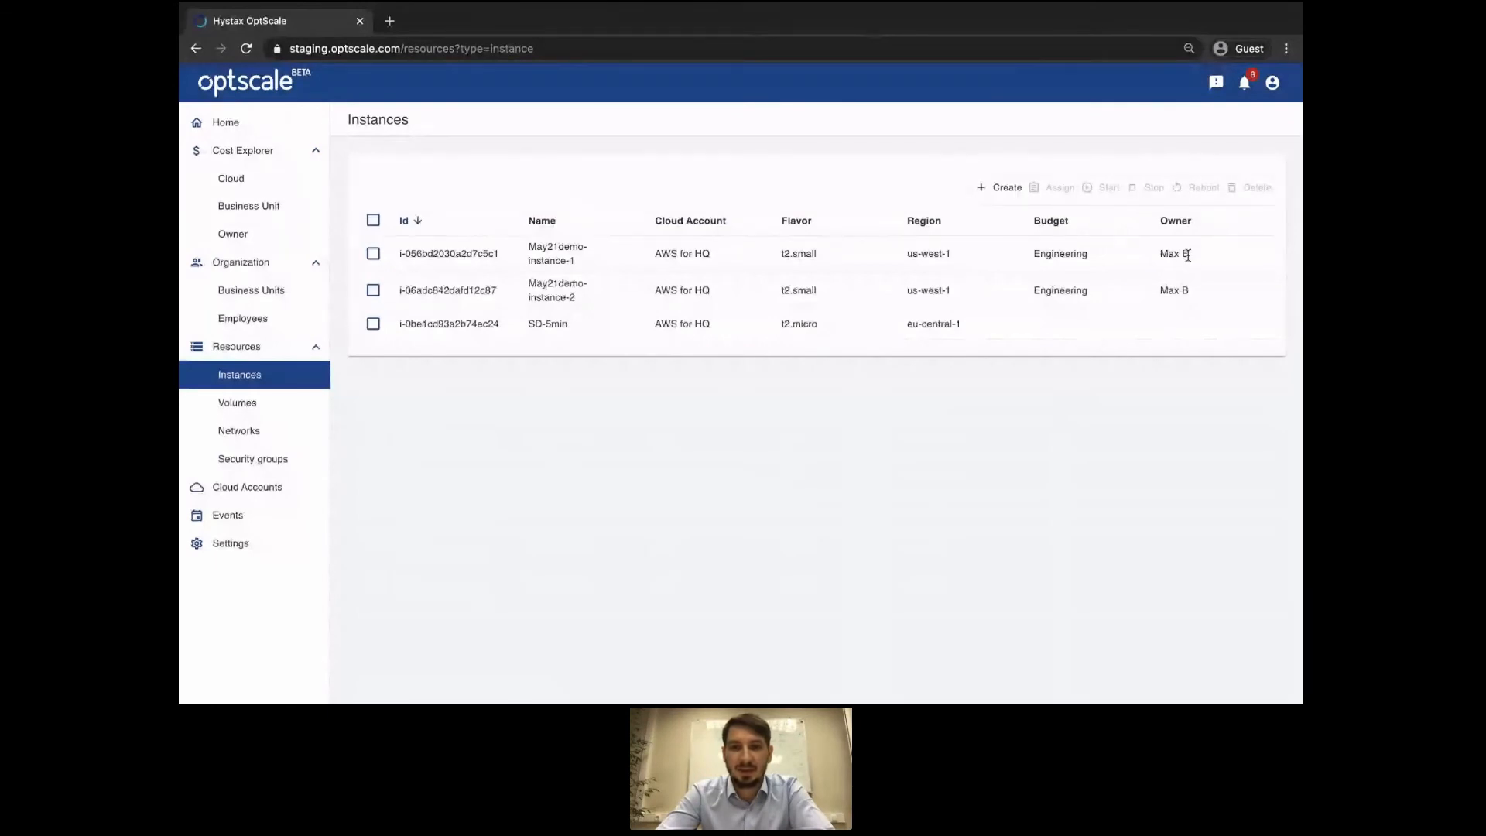
# Assign the SD-5min instance to the Marketing budget through the Assign panel.
pyautogui.click(370, 328)
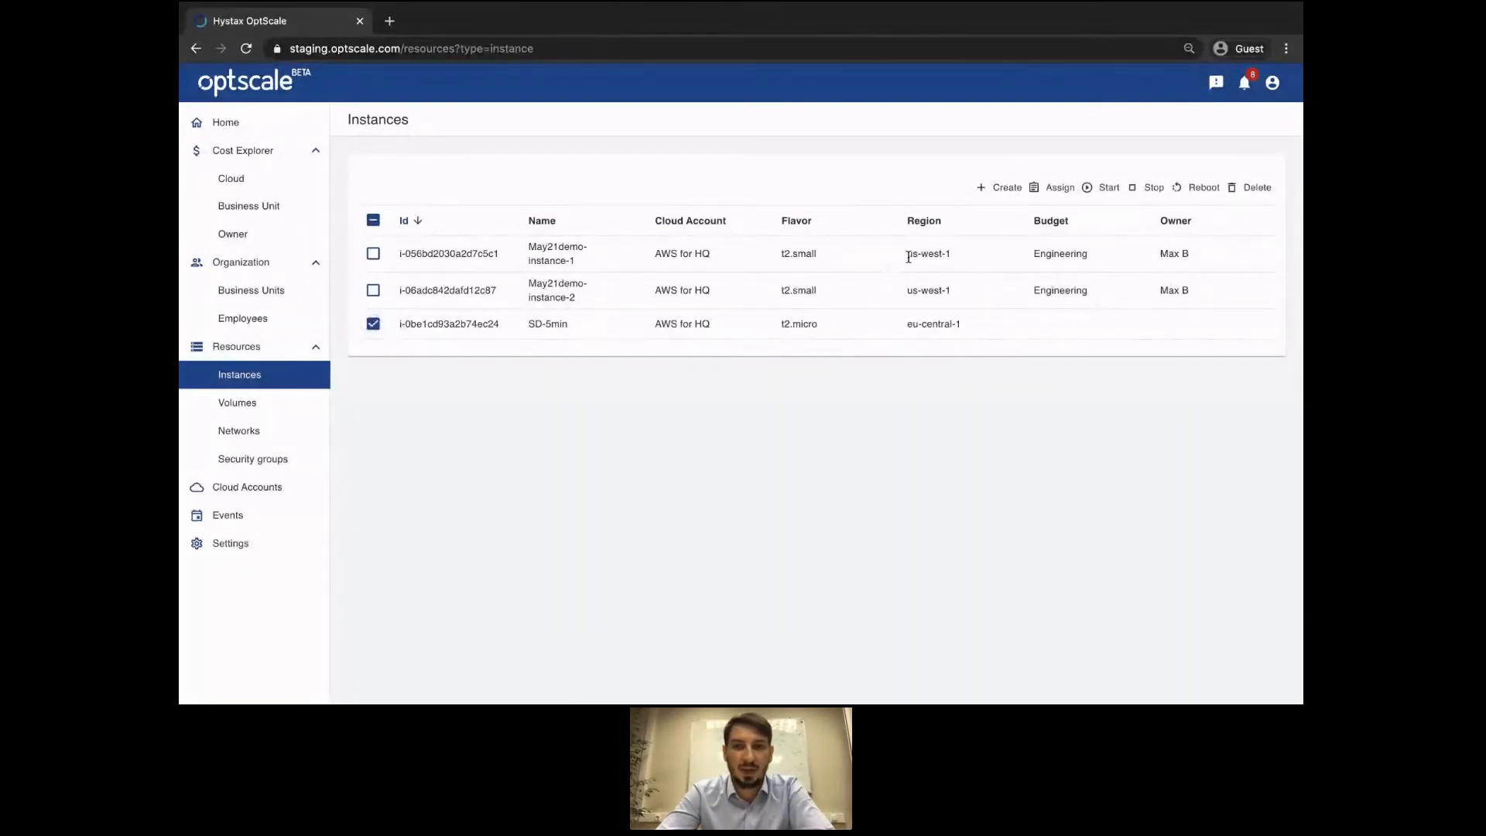
pyautogui.click(1059, 191)
pyautogui.click(1017, 207)
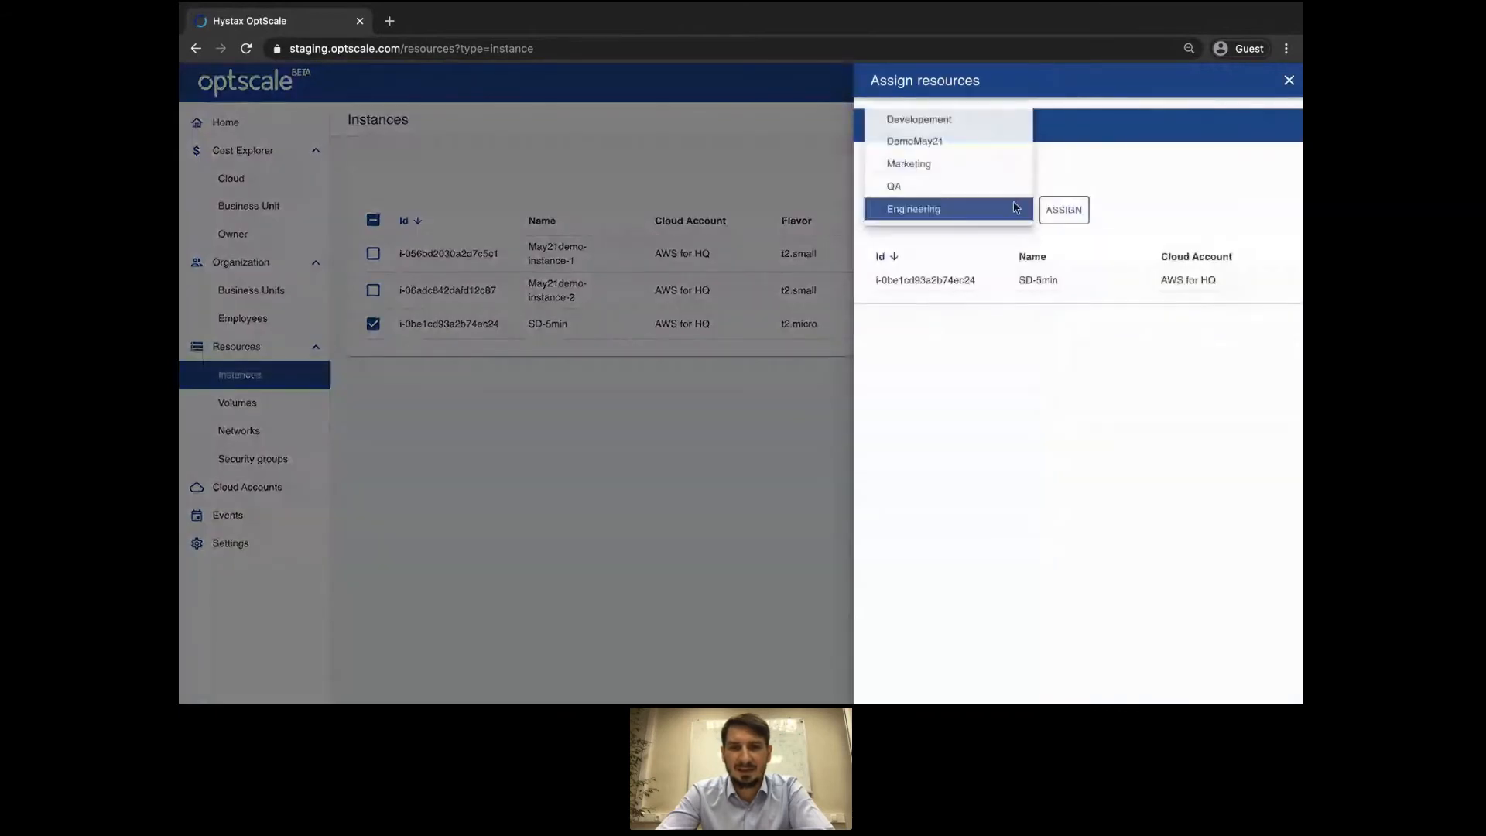
pyautogui.click(968, 164)
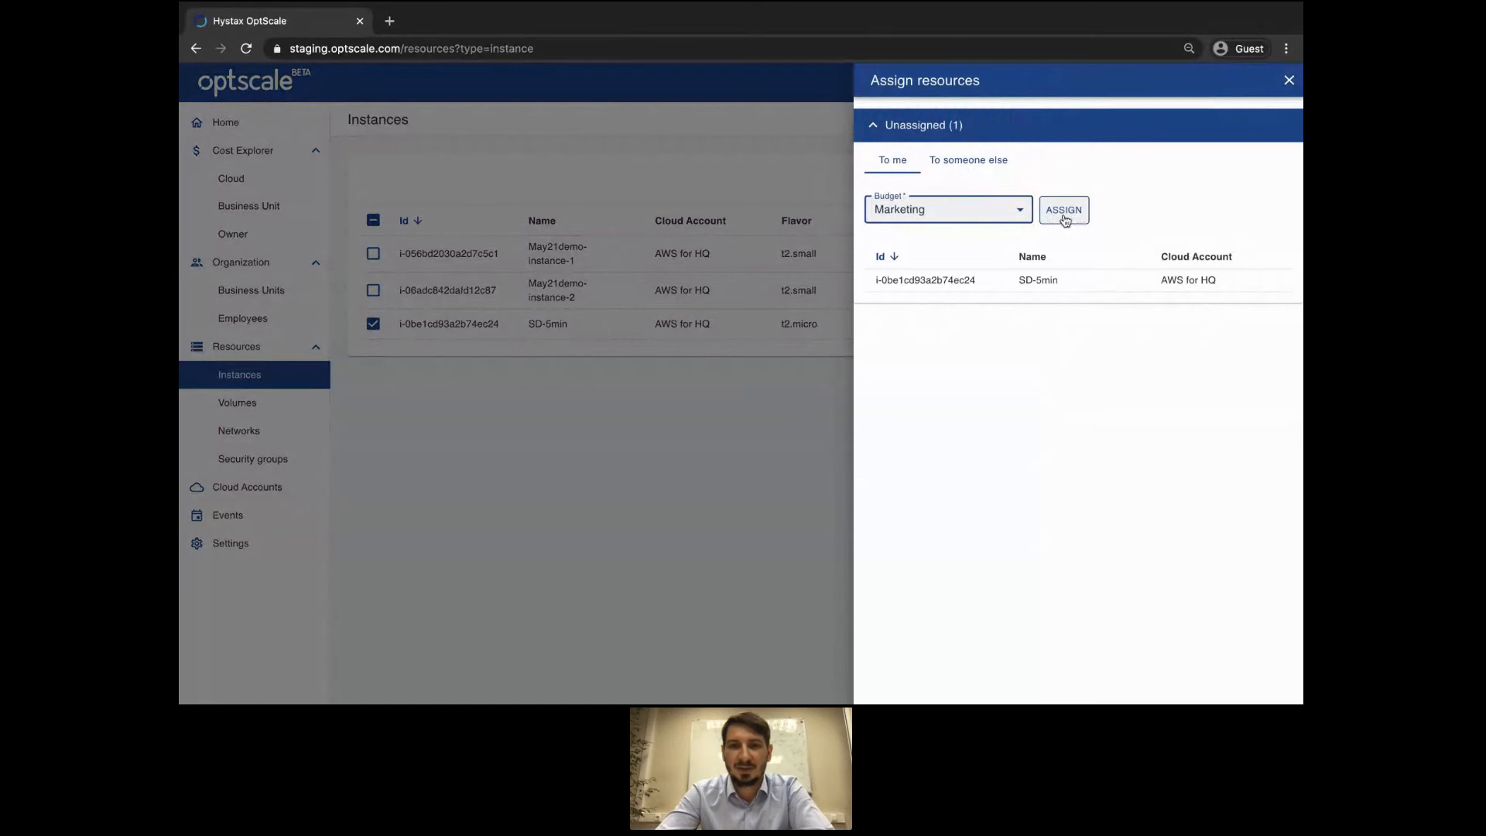
pyautogui.click(1065, 217)
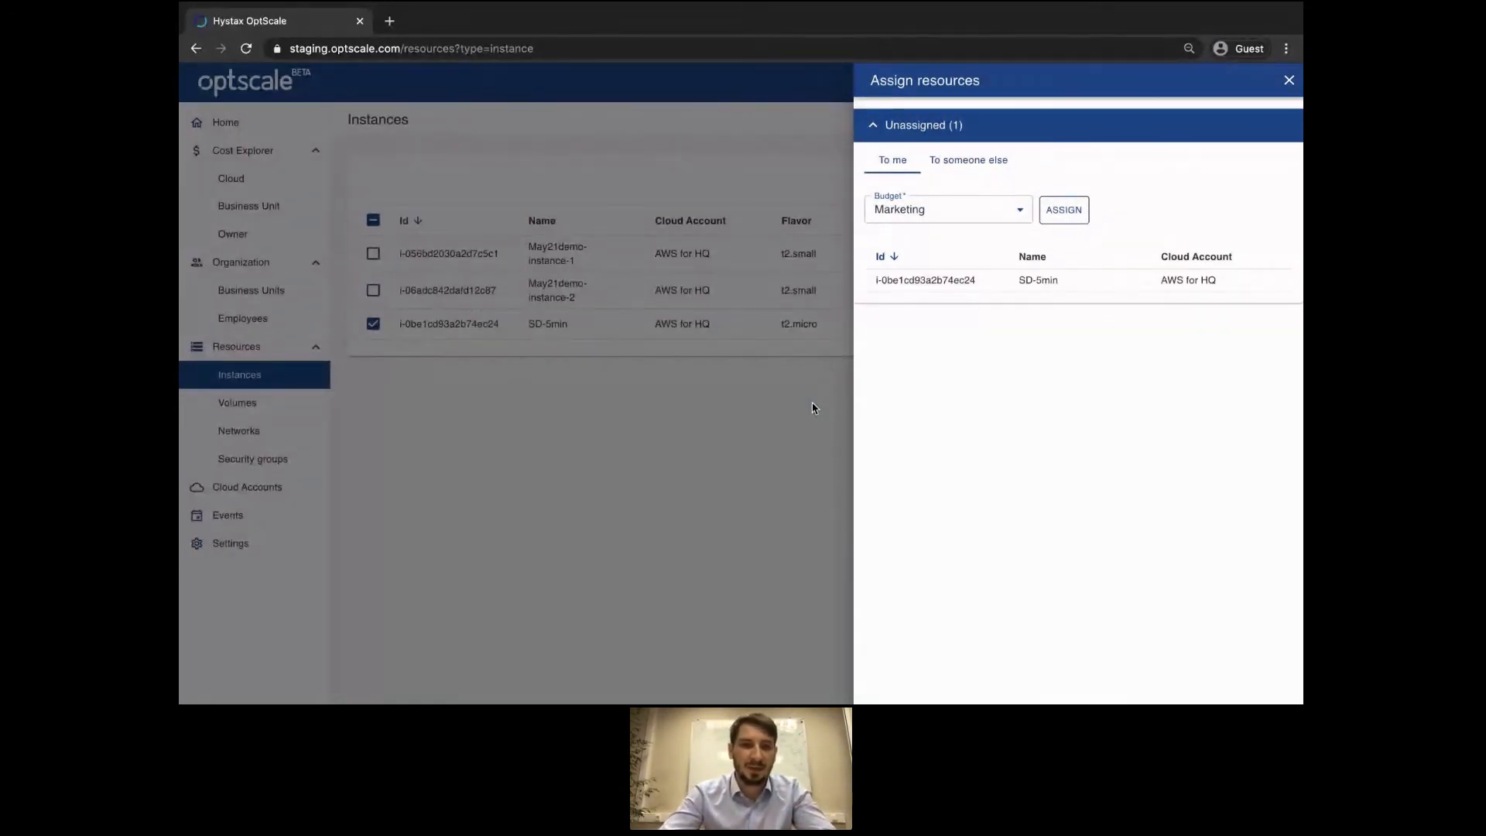
pyautogui.click(290, 186)
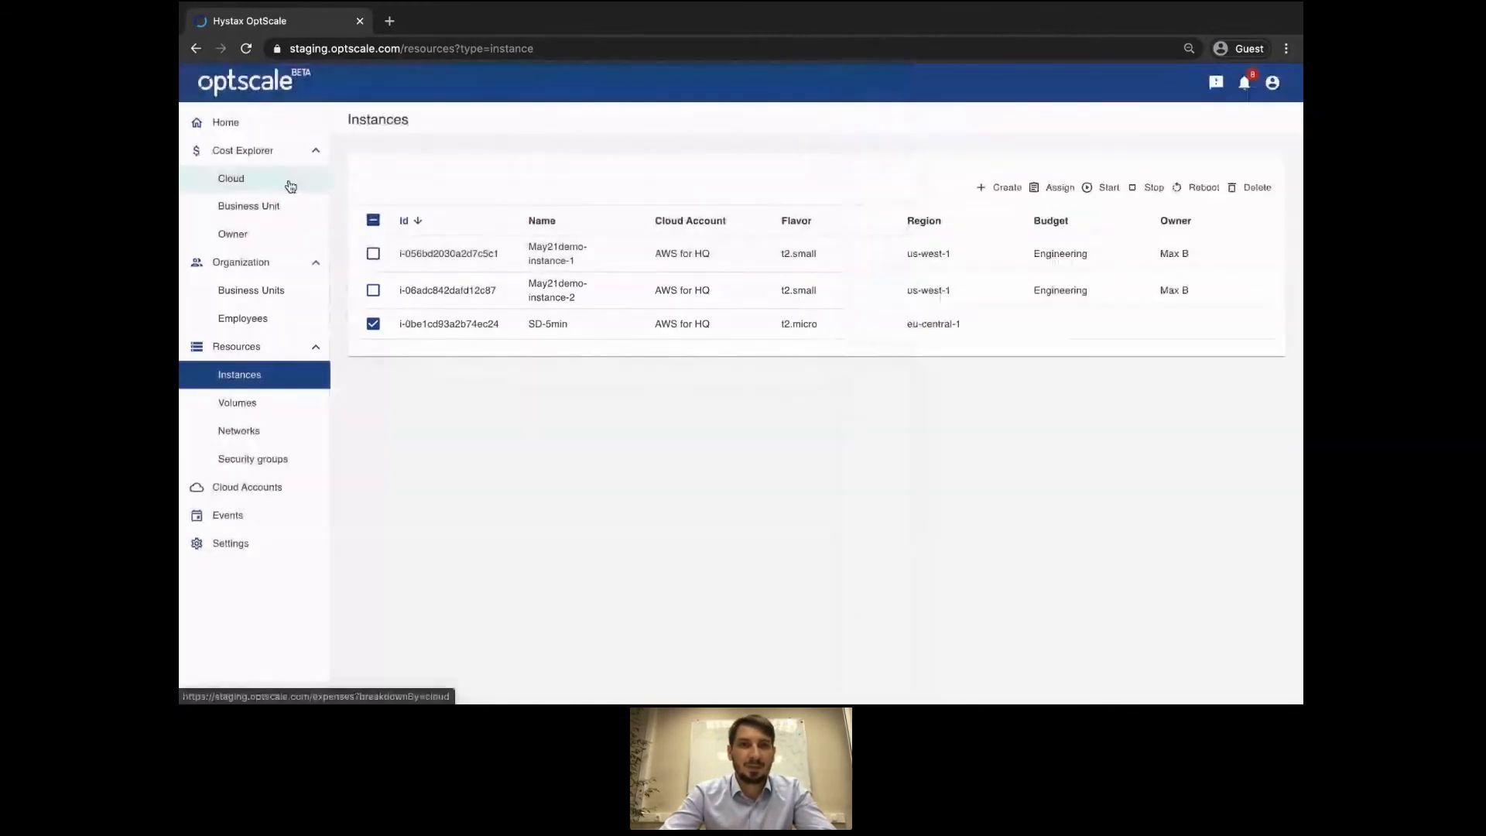
# In Cost Explorer, break expenses down by cloud and review AWS for HQ costs by service.
pyautogui.click(266, 181)
pyautogui.click(264, 160)
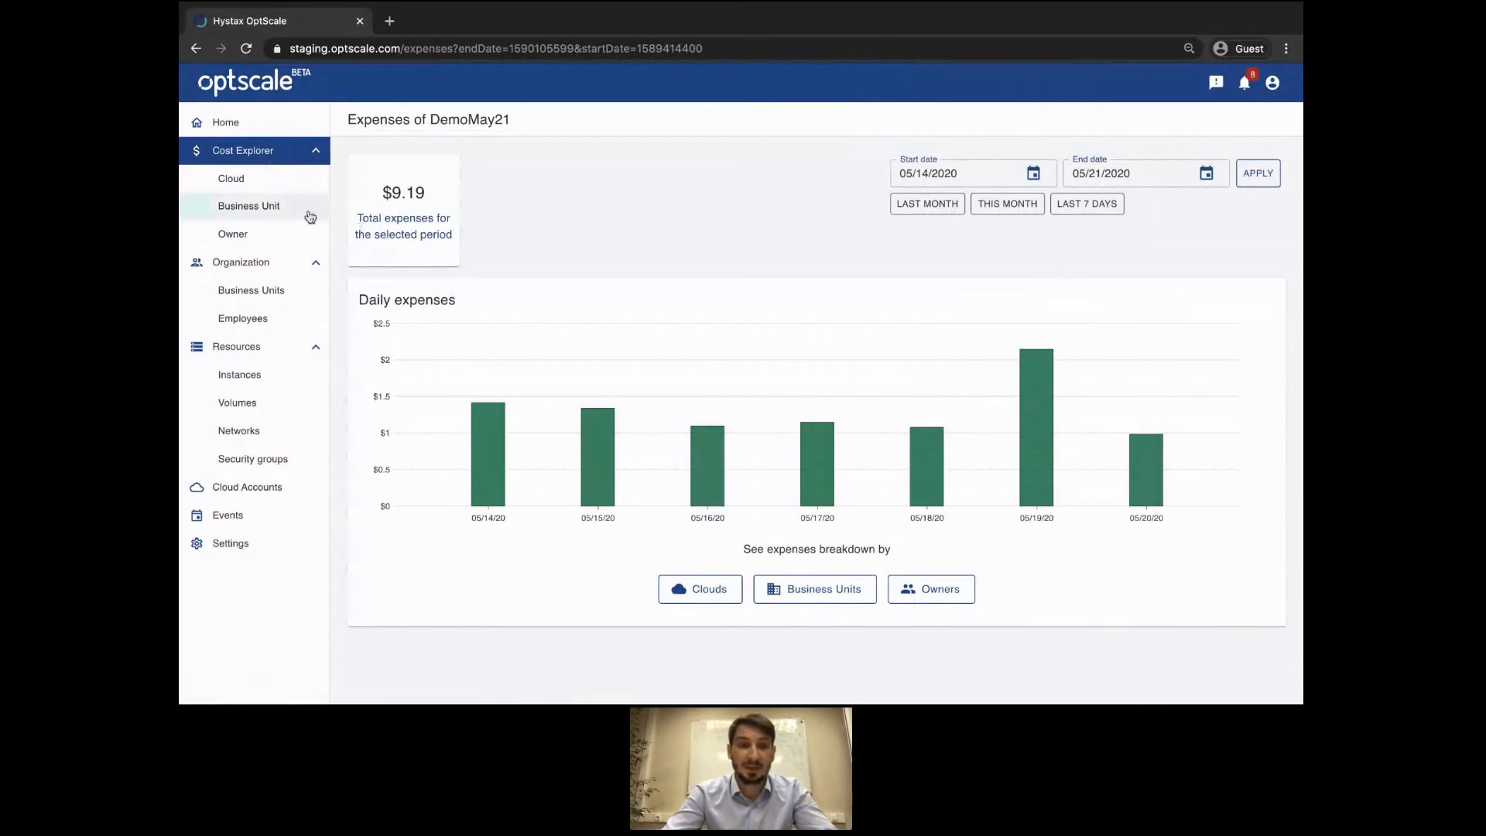
pyautogui.click(705, 587)
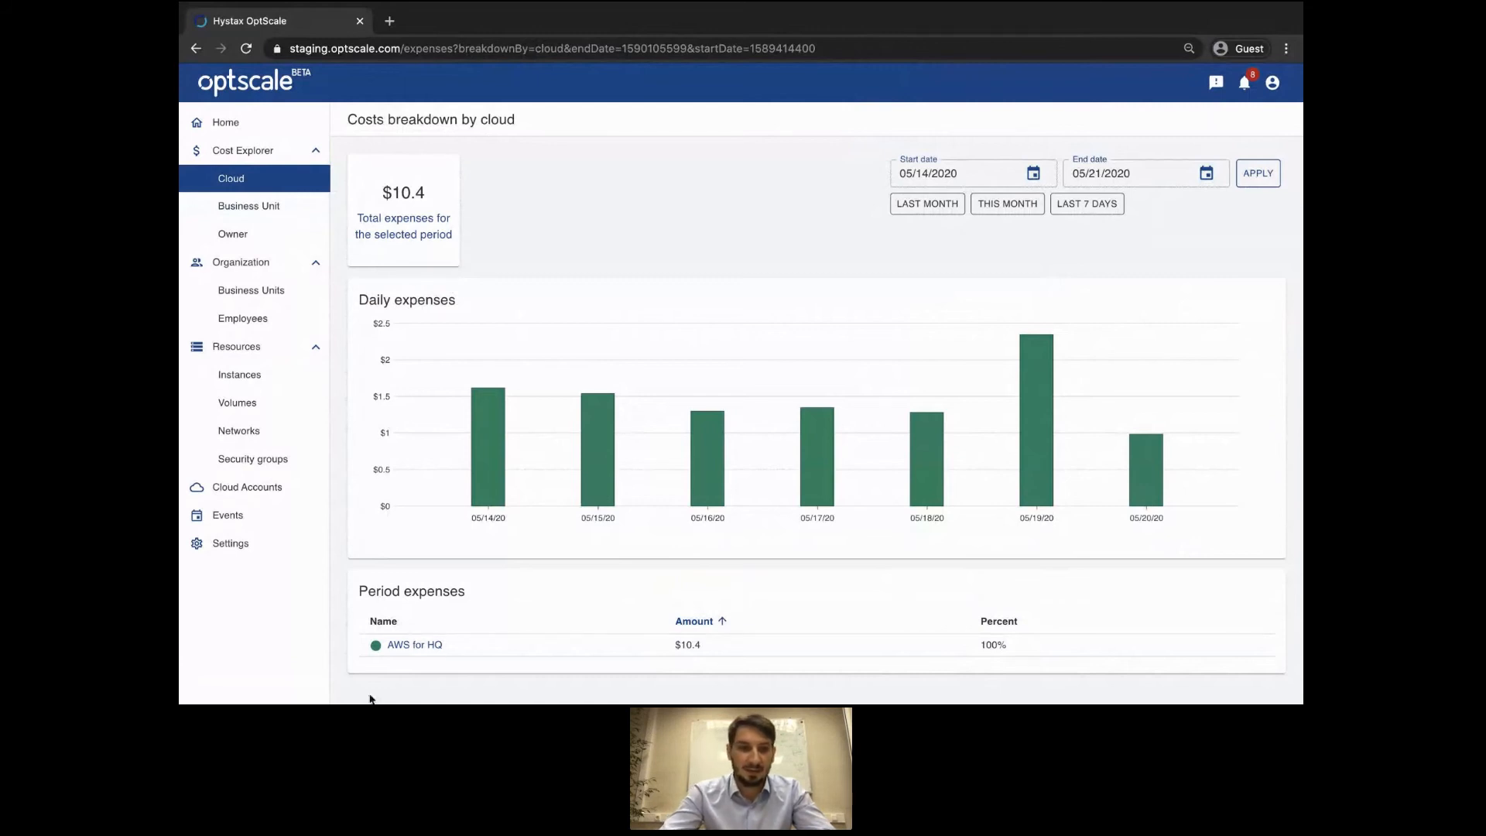
pyautogui.click(405, 647)
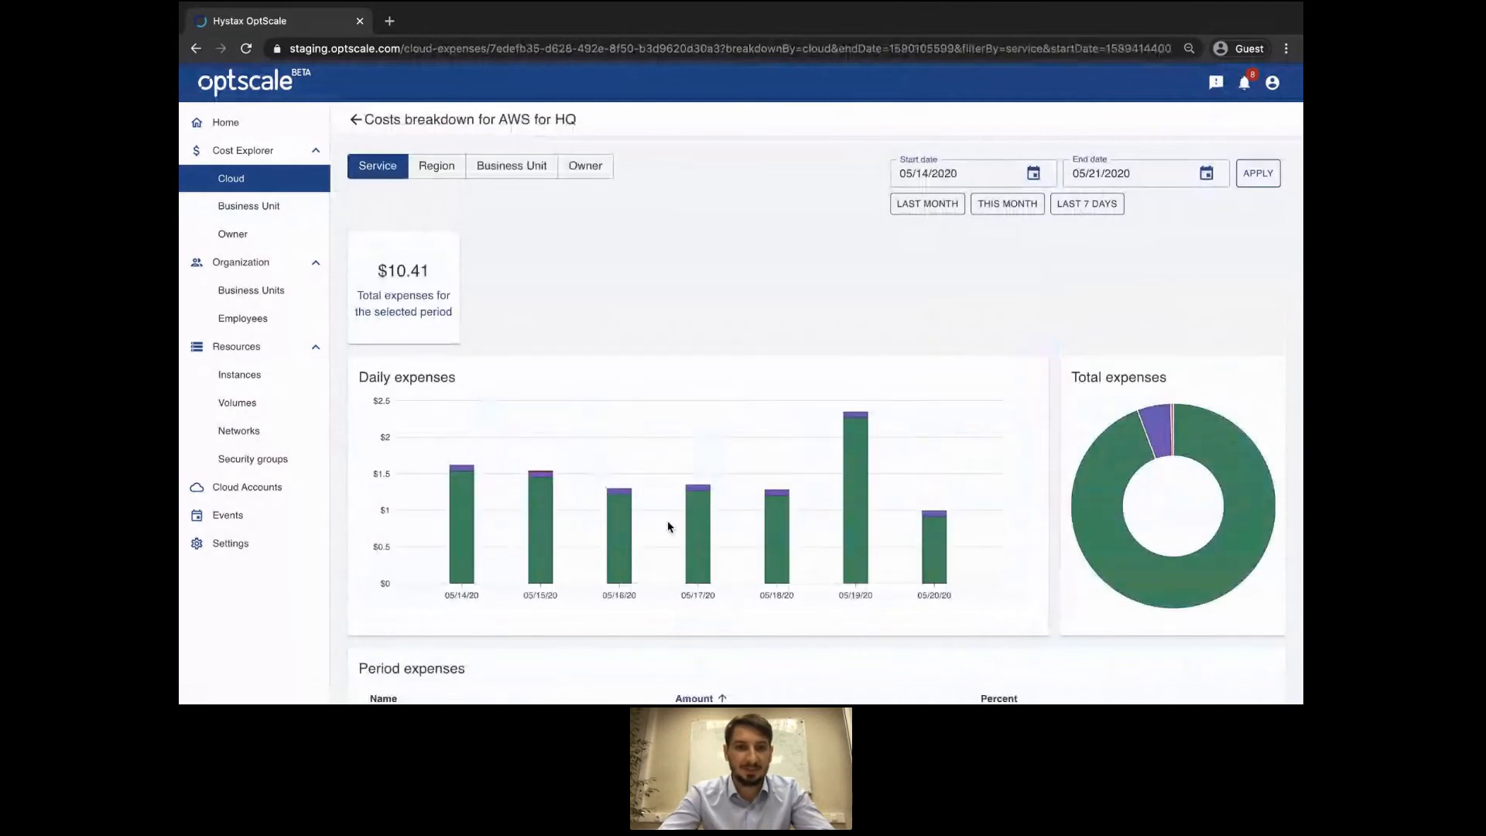
pyautogui.scroll(-3, 670, 527)
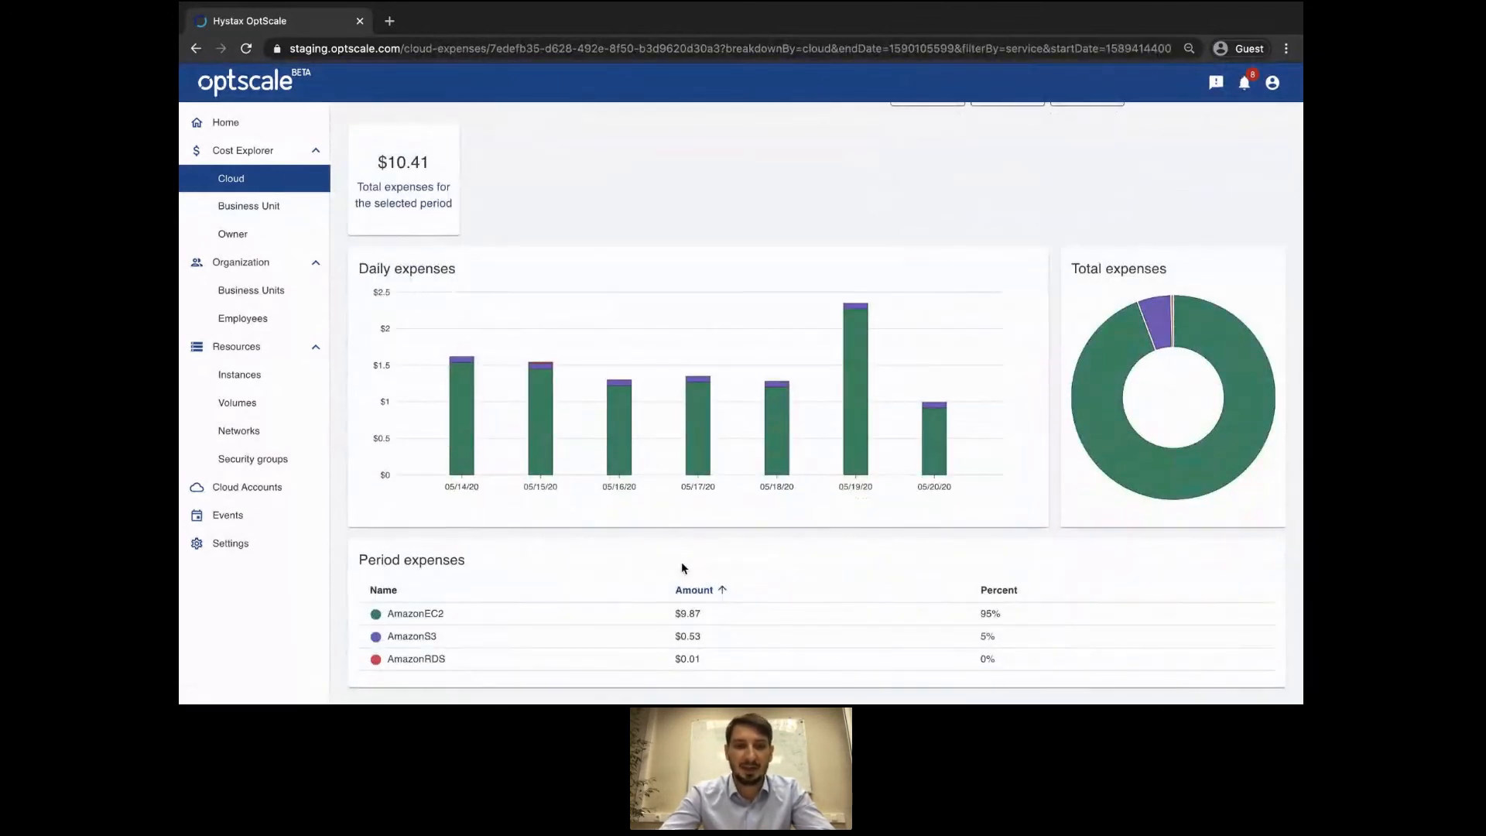
pyautogui.scroll(2, 681, 563)
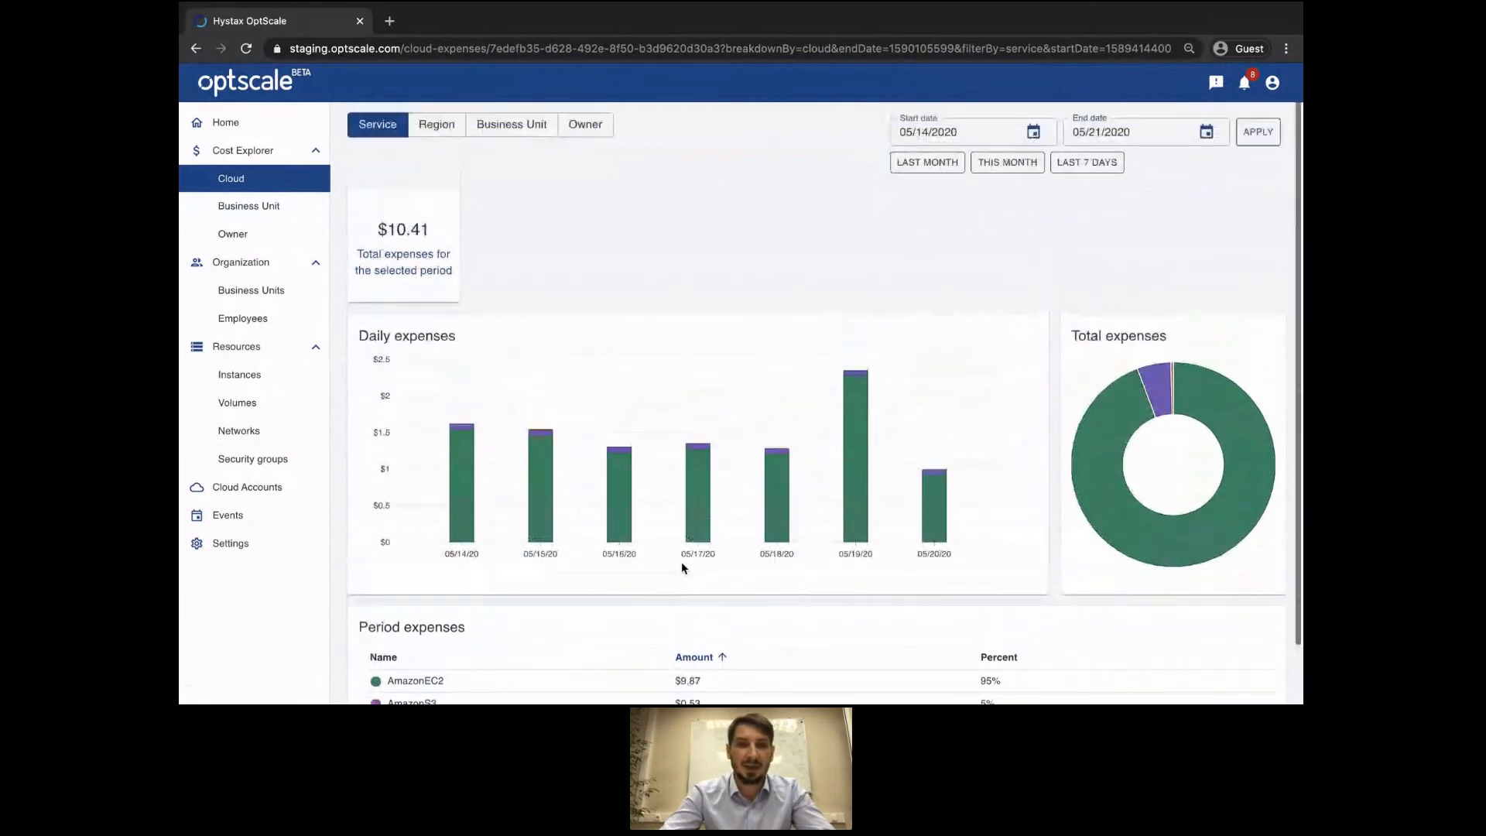
pyautogui.scroll(1, 681, 566)
# View AWS for HQ costs by region, then by business unit ($10.44, all '(not set)').
pyautogui.click(433, 167)
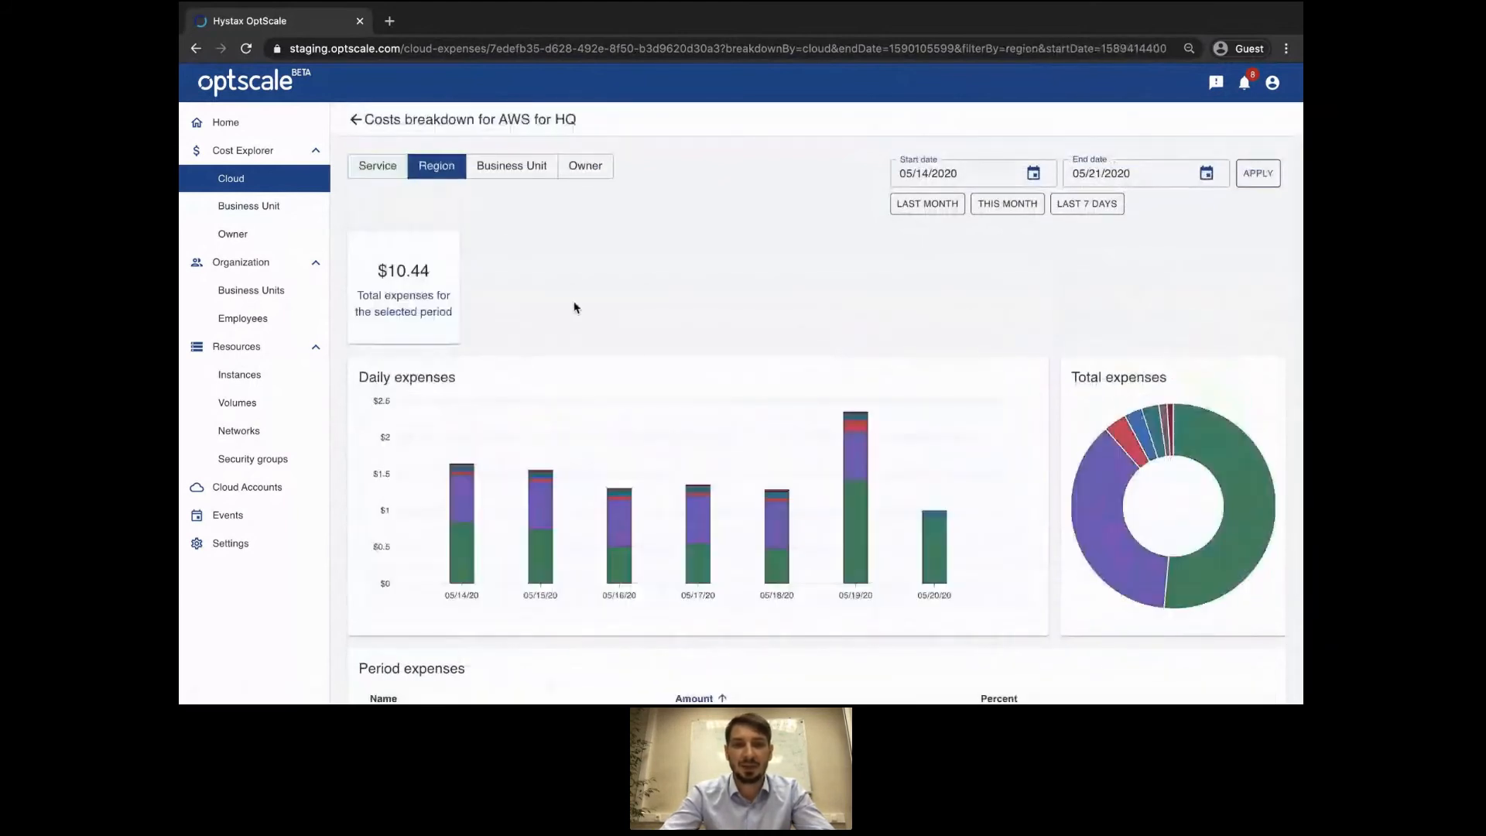
pyautogui.scroll(-1, 574, 302)
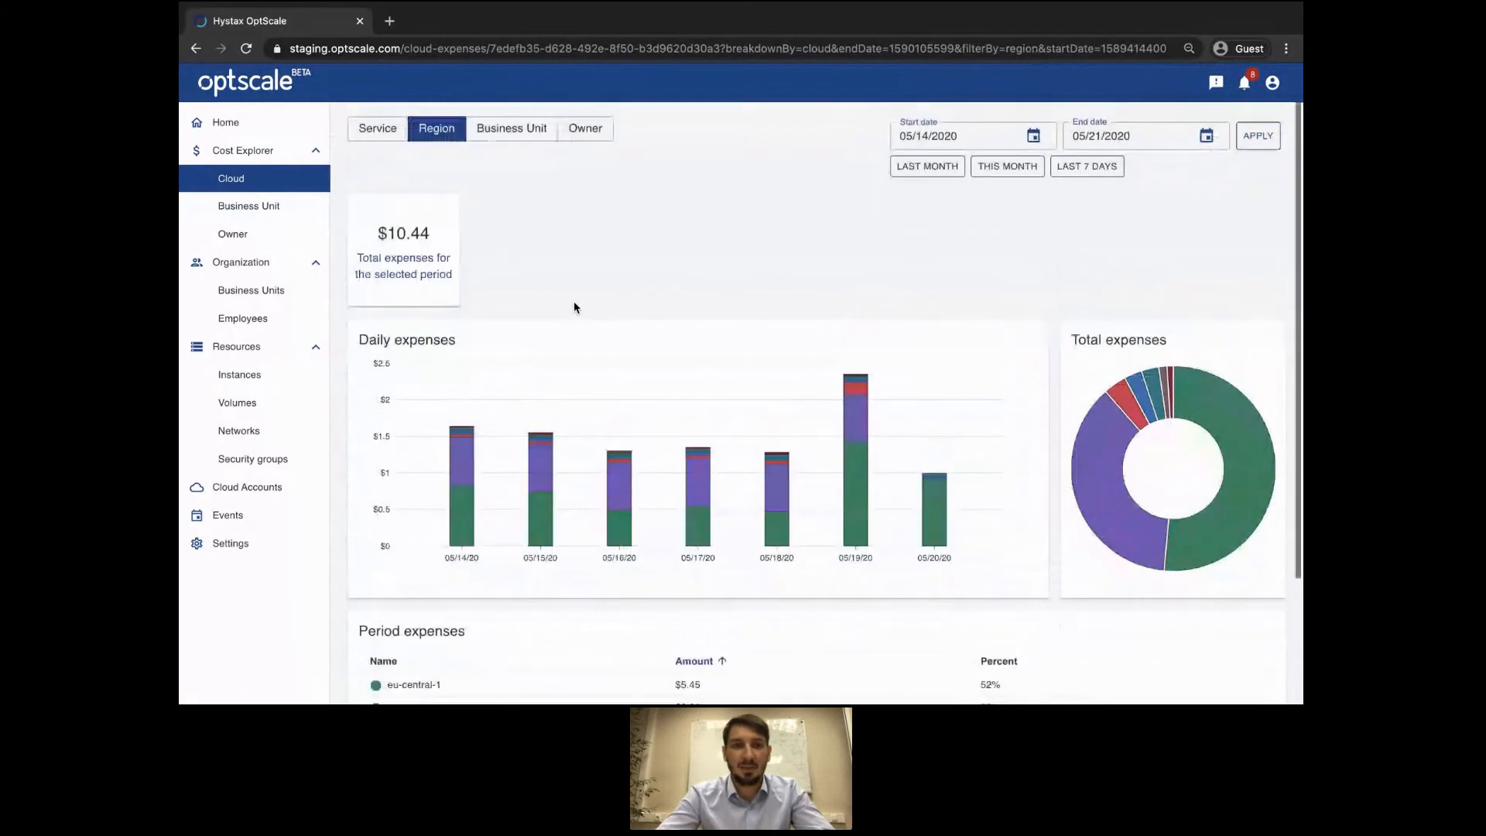
pyautogui.click(512, 149)
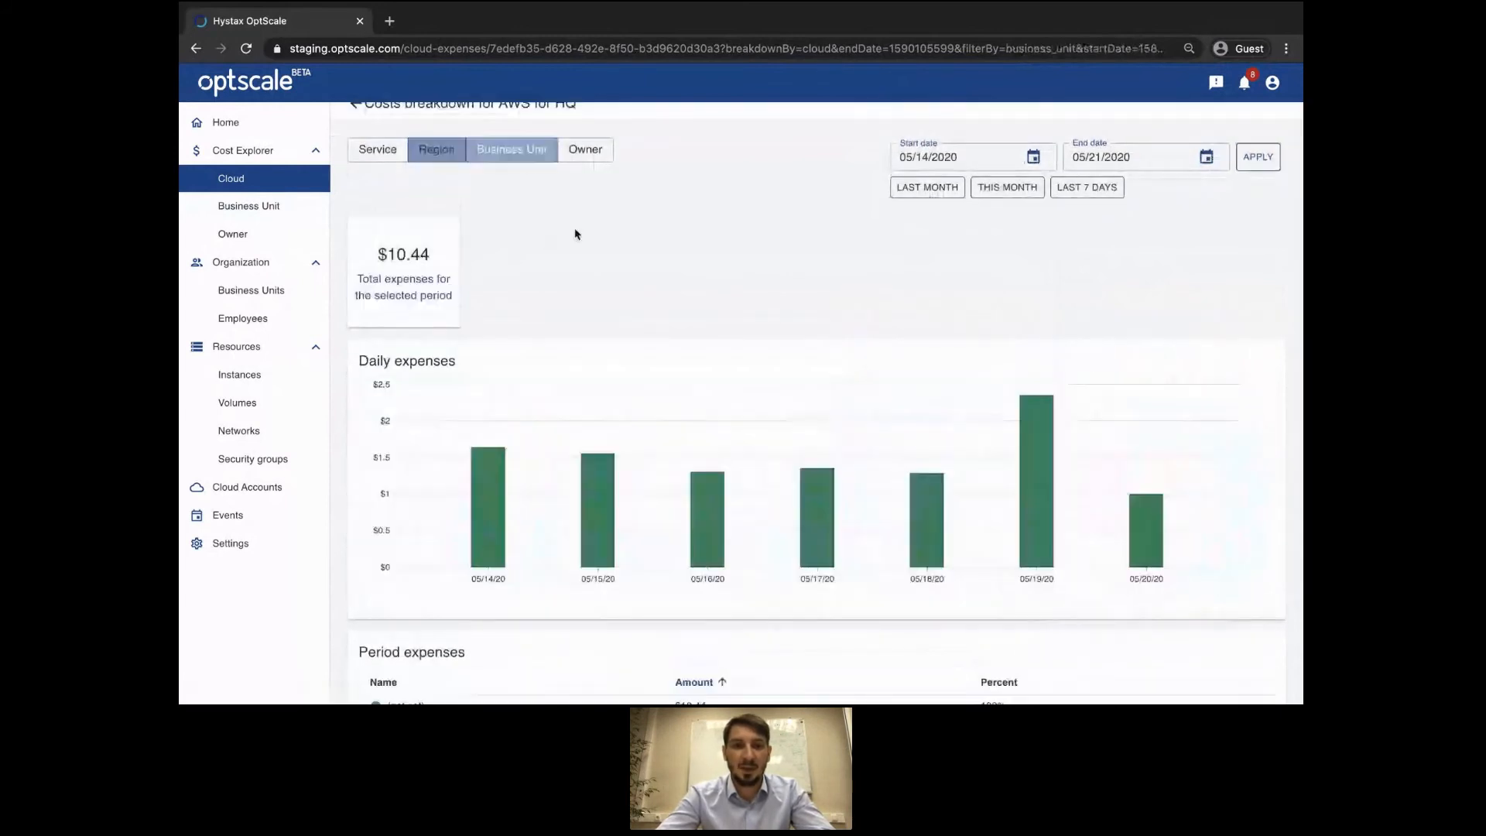
pyautogui.scroll(-1, 588, 245)
pyautogui.scroll(-1, 587, 248)
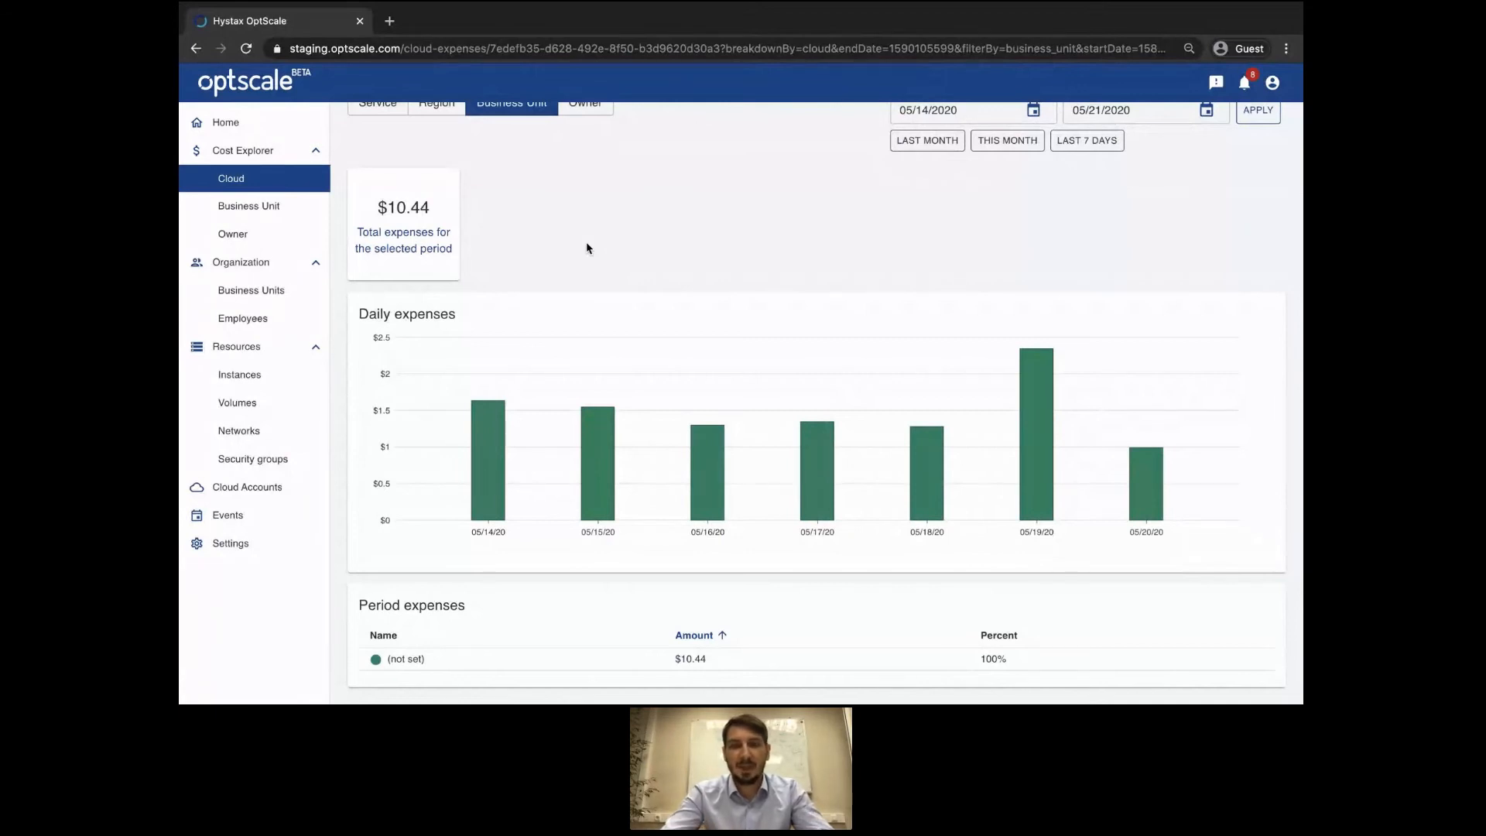
pyautogui.scroll(2, 587, 248)
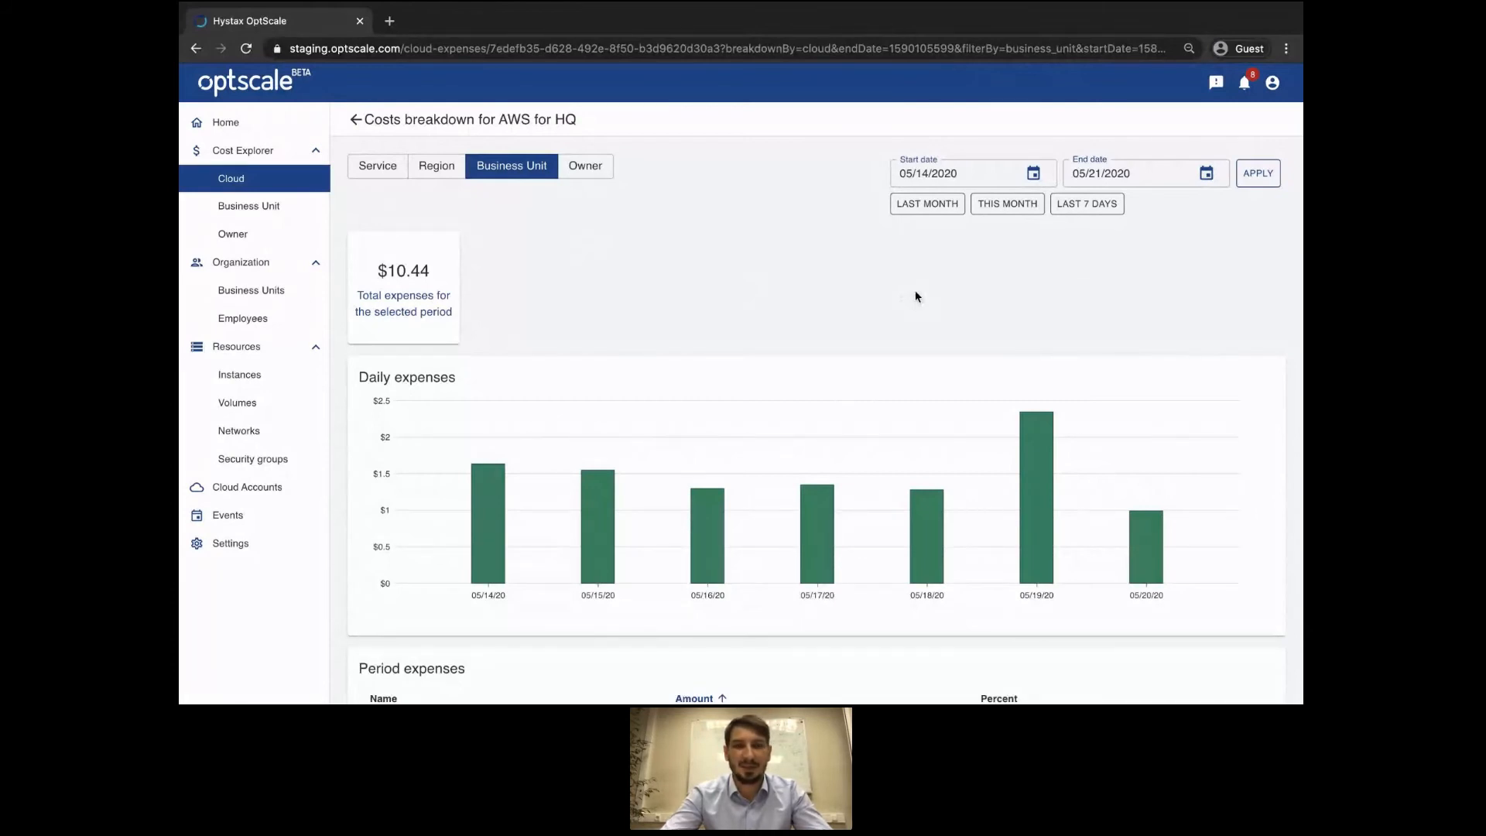
# Sign out, then log back in with the organization user's e-mail and password.
pyautogui.click(1268, 95)
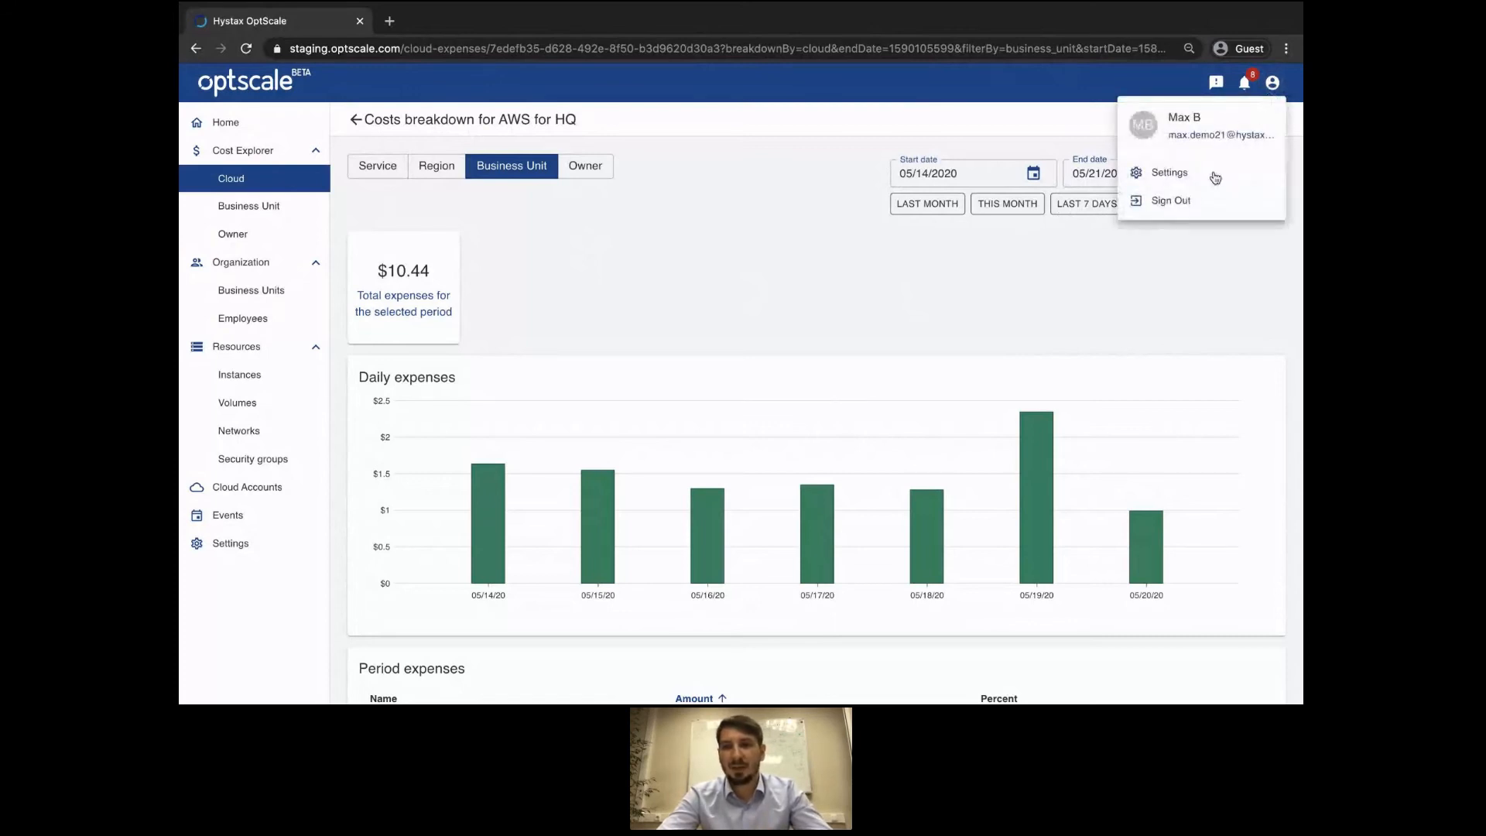
pyautogui.click(1197, 201)
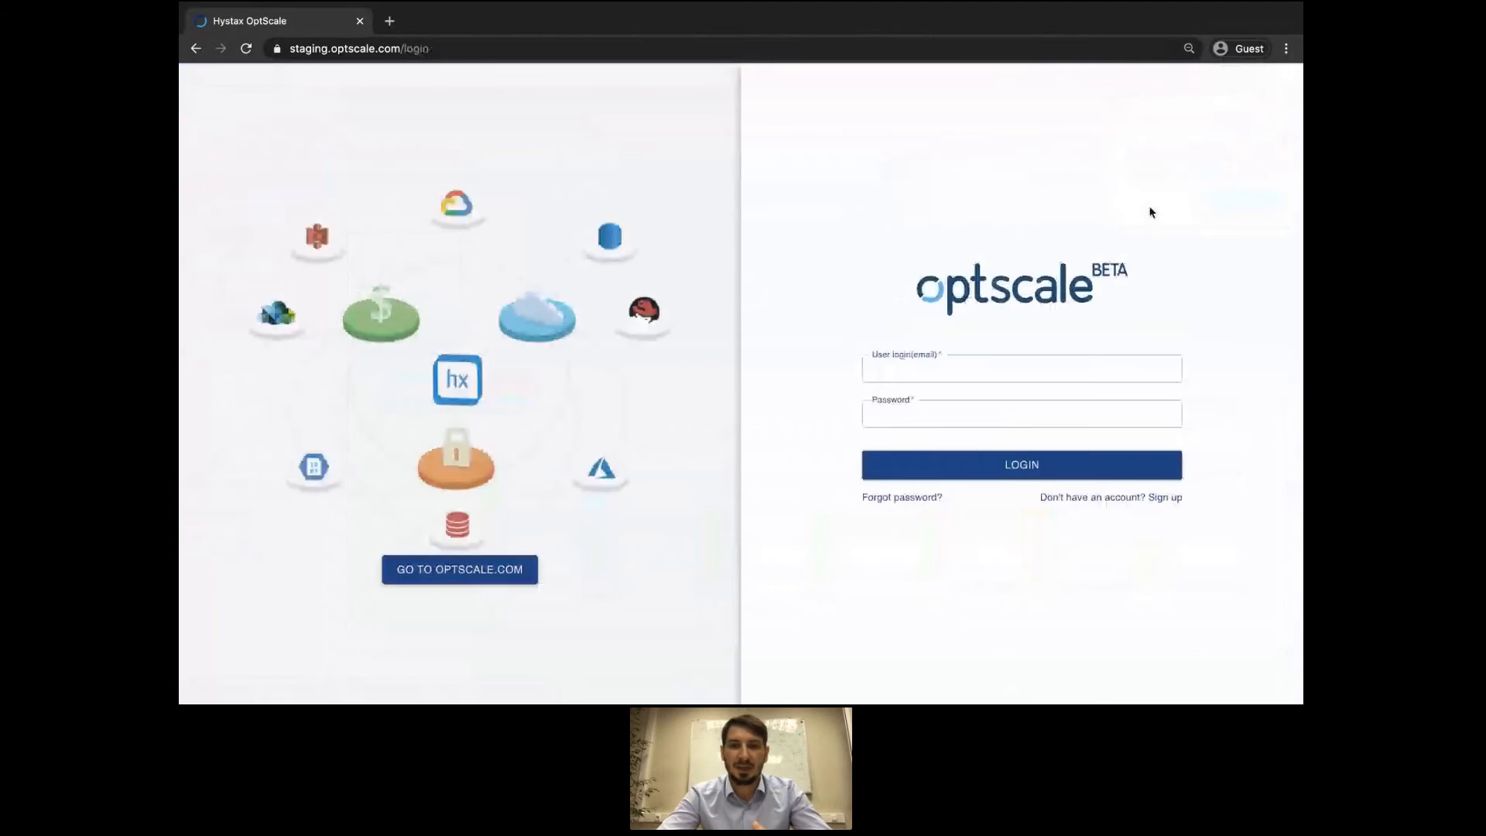
pyautogui.click(956, 355)
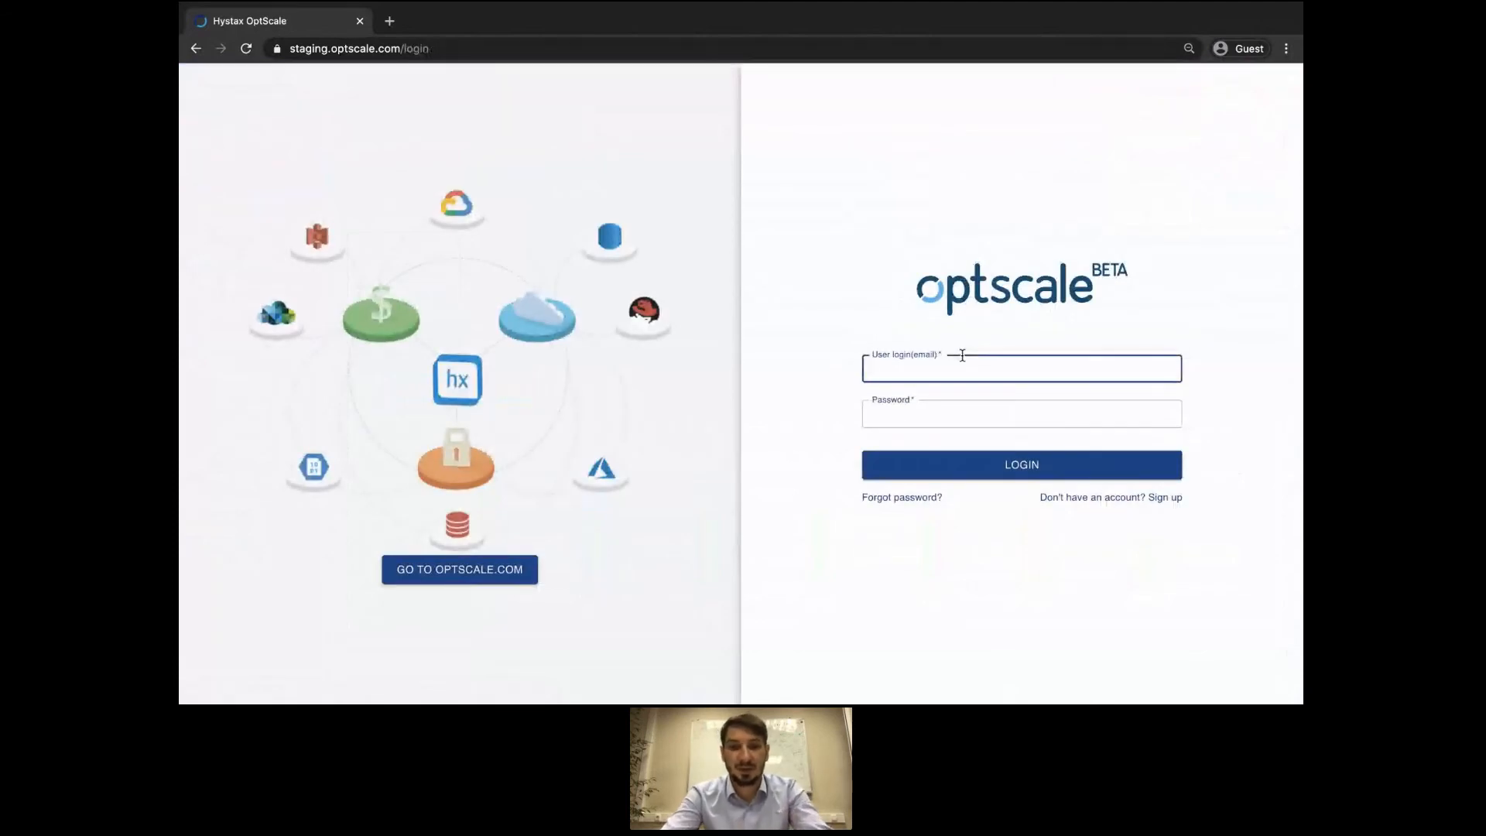
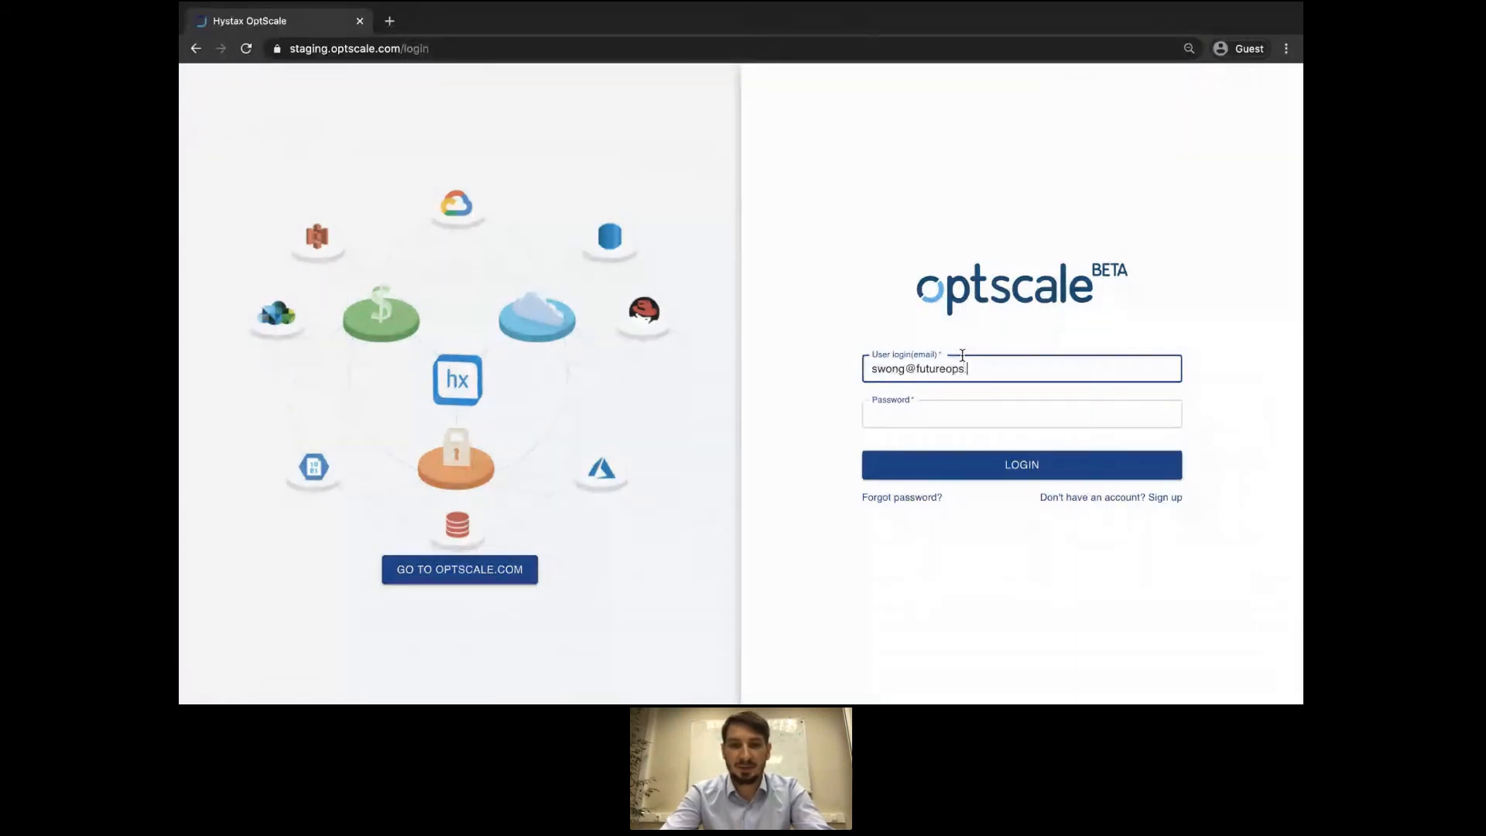
pyautogui.press('Tab')
pyautogui.write('•••••')
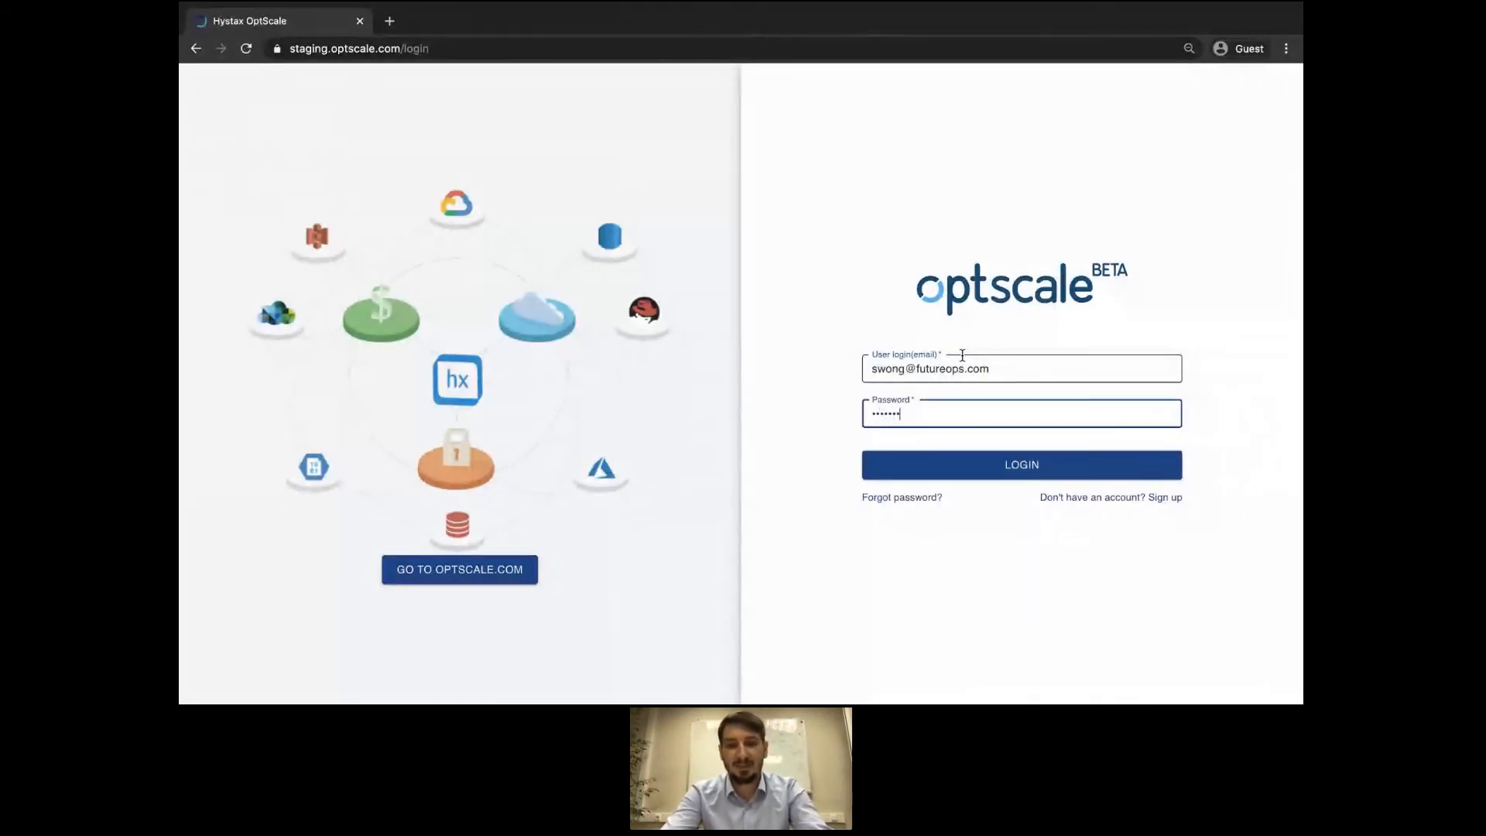
pyautogui.write('•')
pyautogui.press('Return')
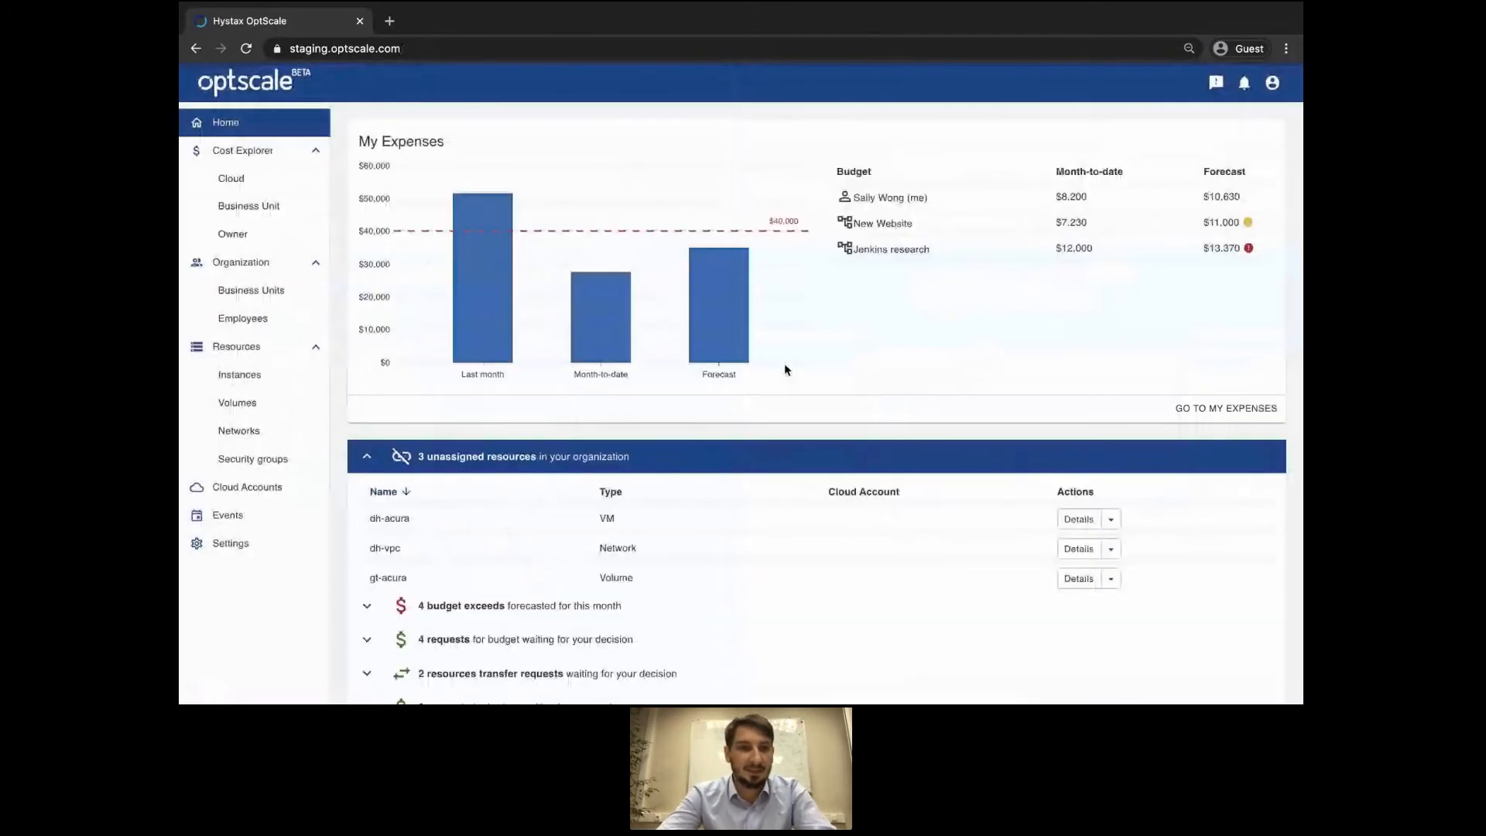
# Break expenses down by business unit: (not set) $152.38, Development $104.45, QA $54.89.
pyautogui.click(263, 153)
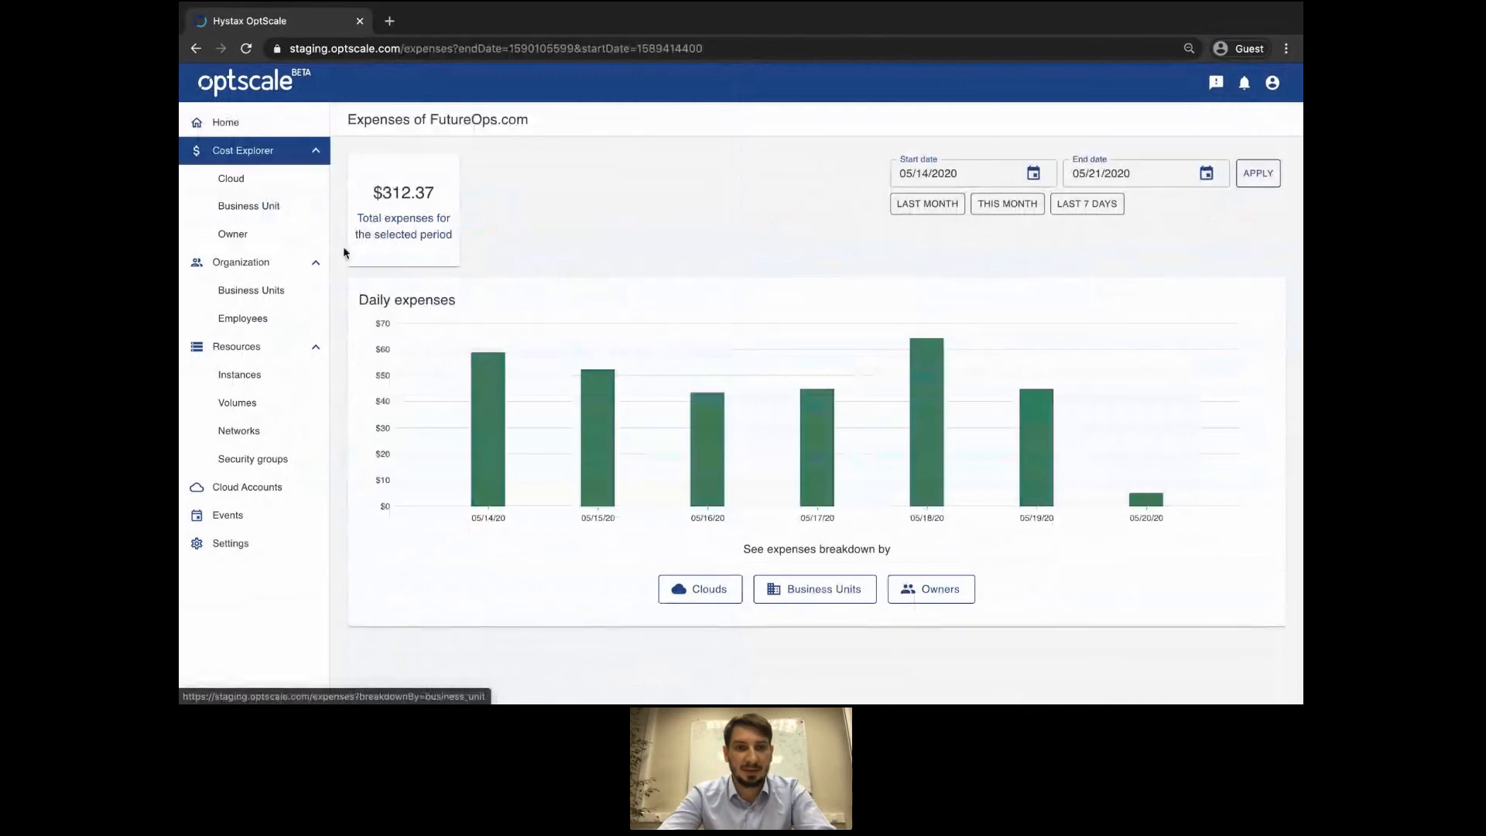
pyautogui.click(784, 603)
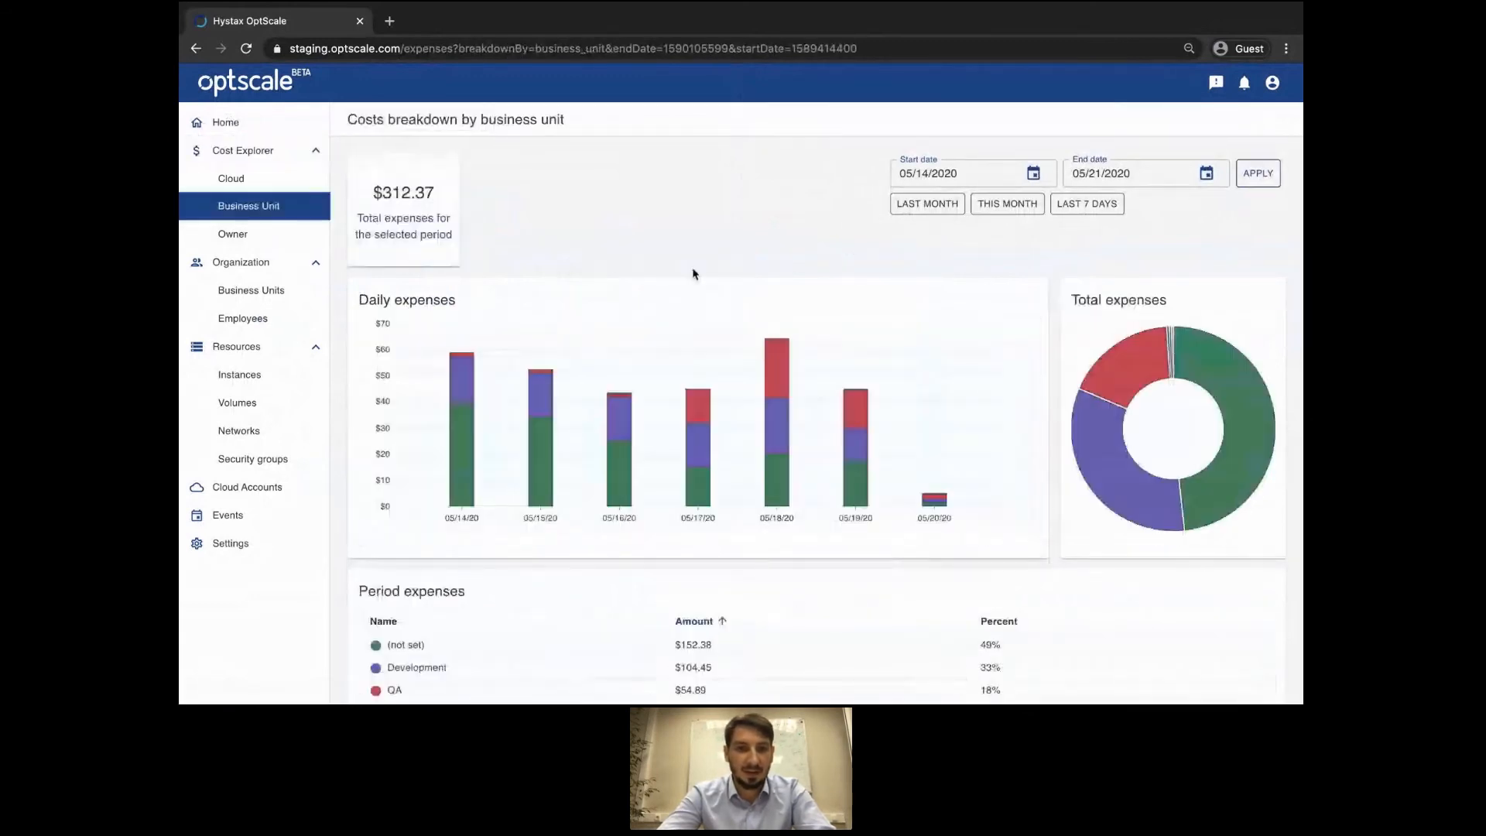
pyautogui.scroll(-2, 665, 209)
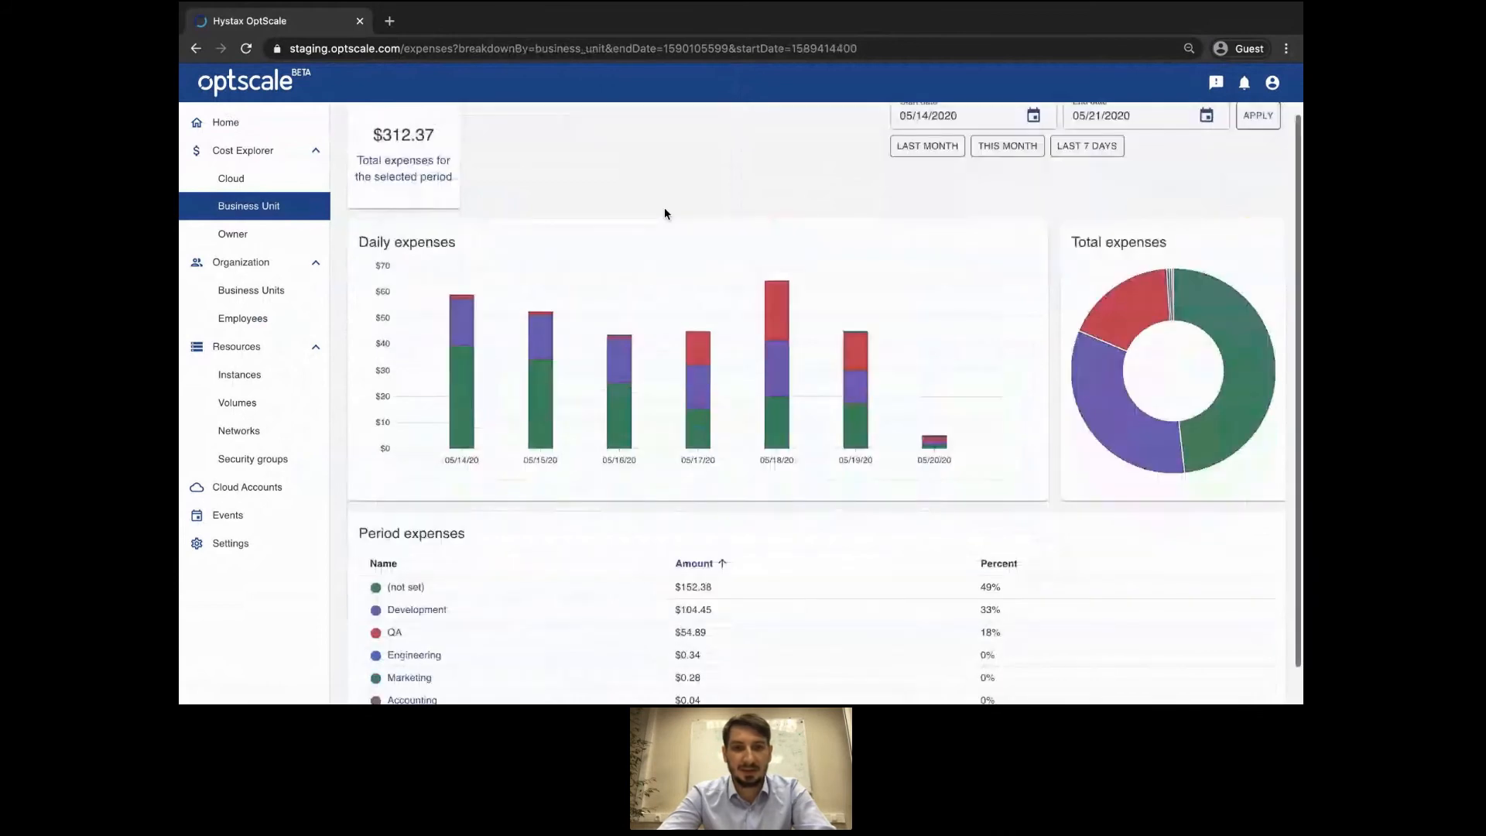
pyautogui.scroll(-1, 664, 214)
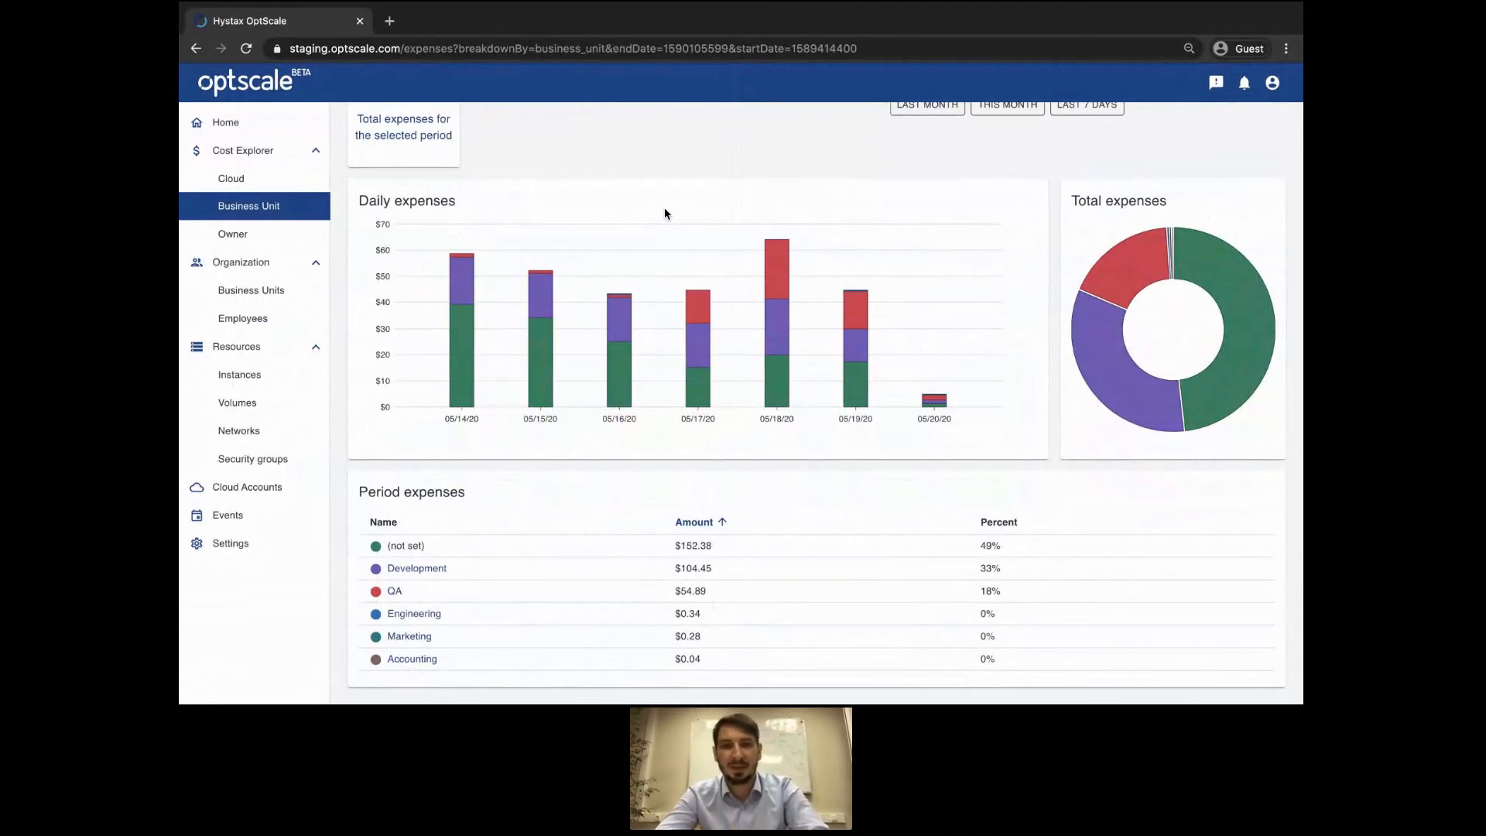
pyautogui.moveTo(786, 301)
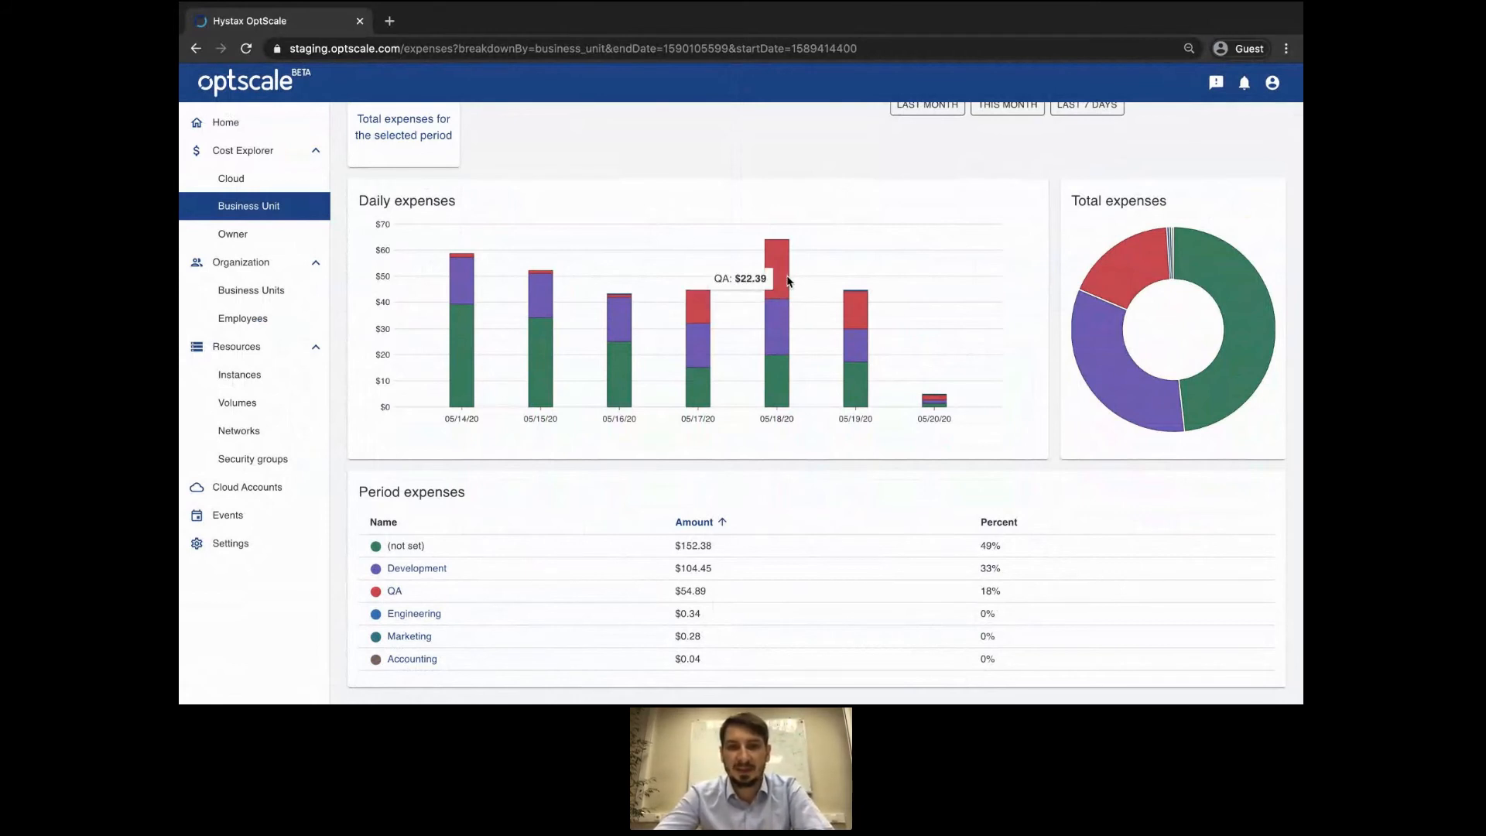
pyautogui.scroll(1, 788, 280)
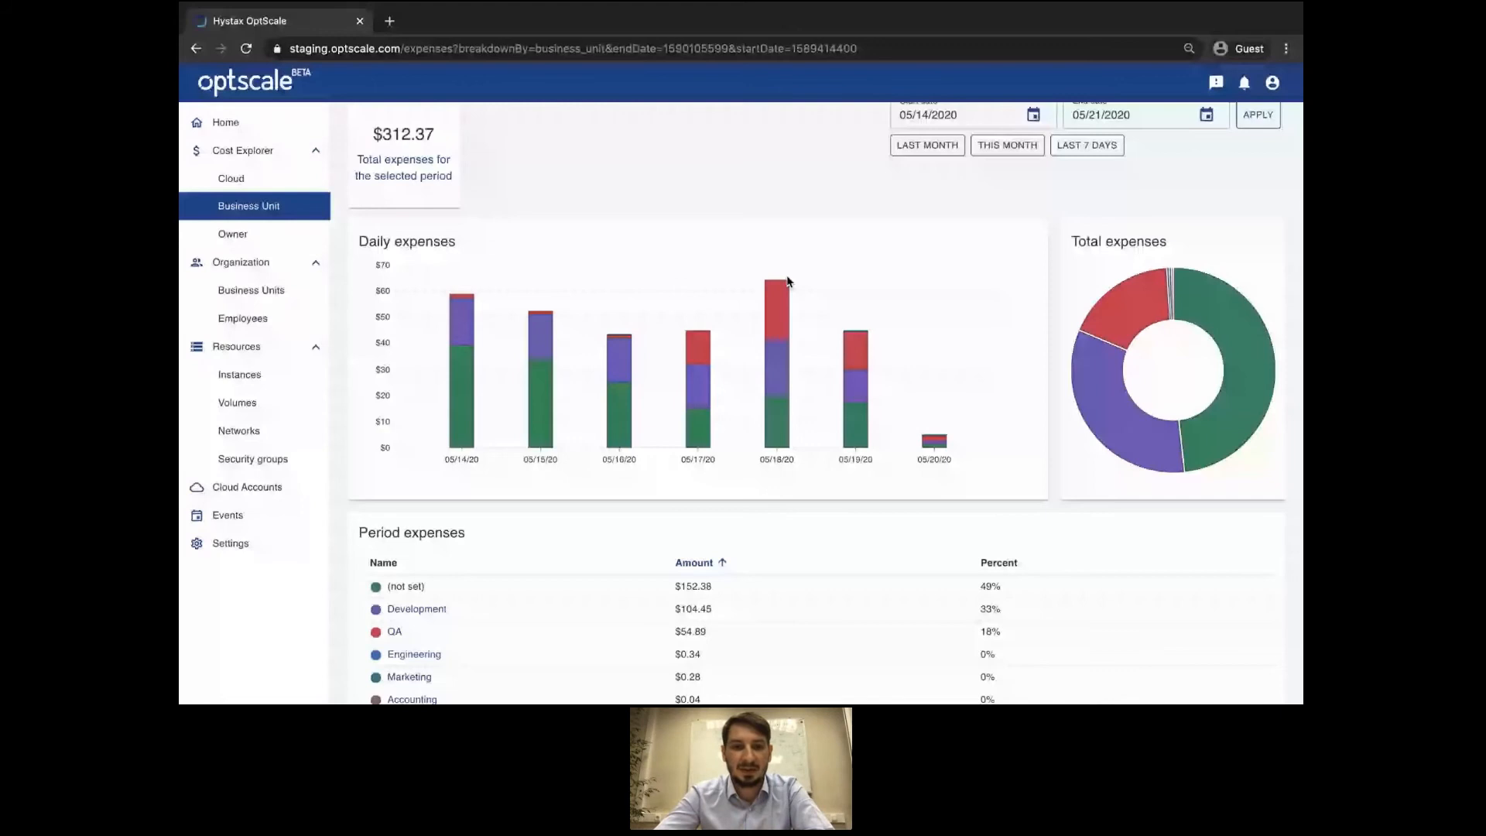
pyautogui.scroll(-1, 789, 280)
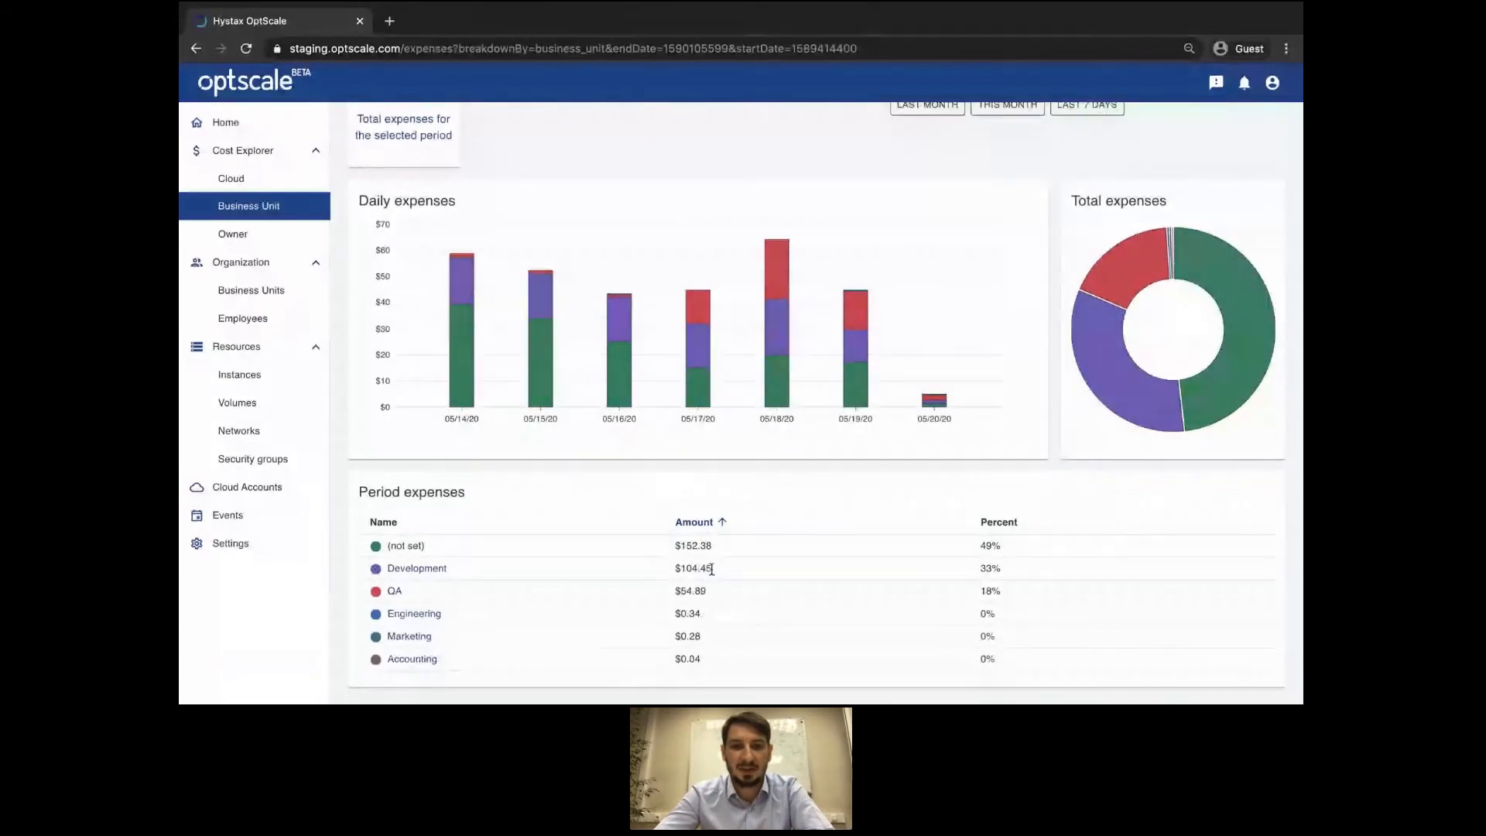
pyautogui.moveTo(711, 569); pyautogui.dragTo(678, 569)
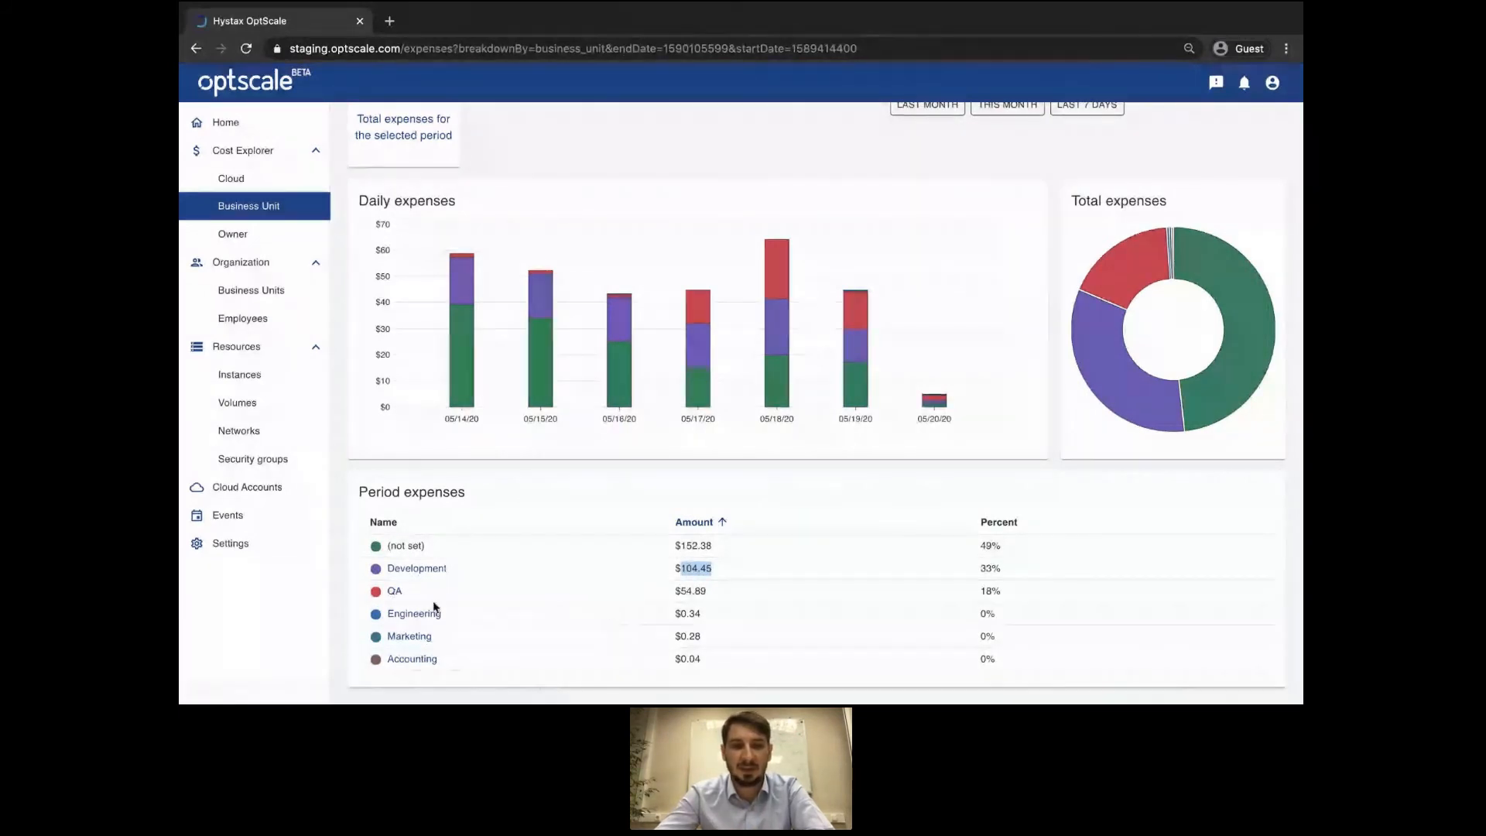
# Open Engineering's expenses and view them per cloud, then per owner ($159.67, 52%/48%).
pyautogui.click(415, 614)
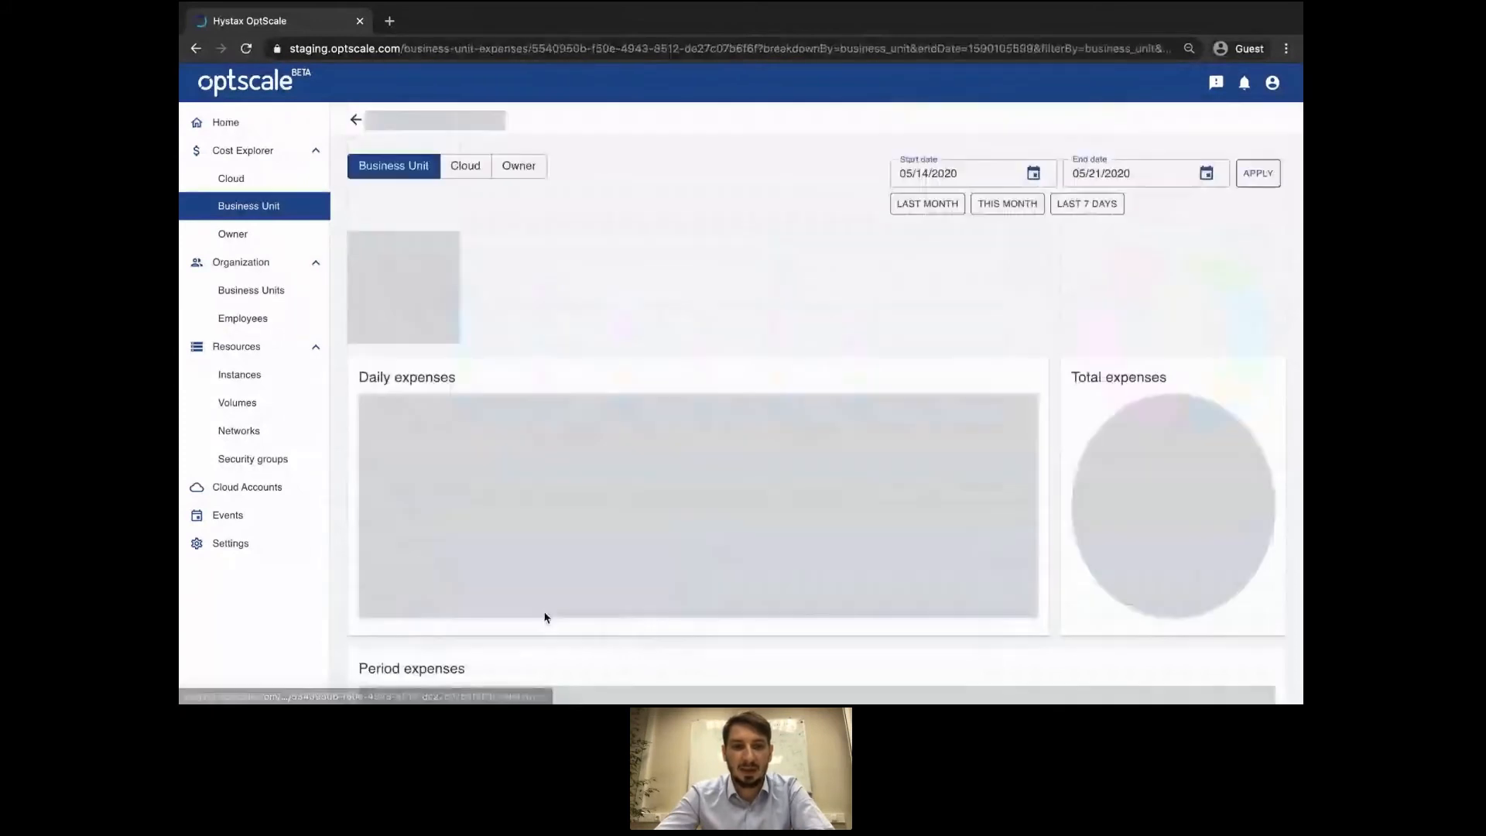
pyautogui.scroll(-2, 672, 379)
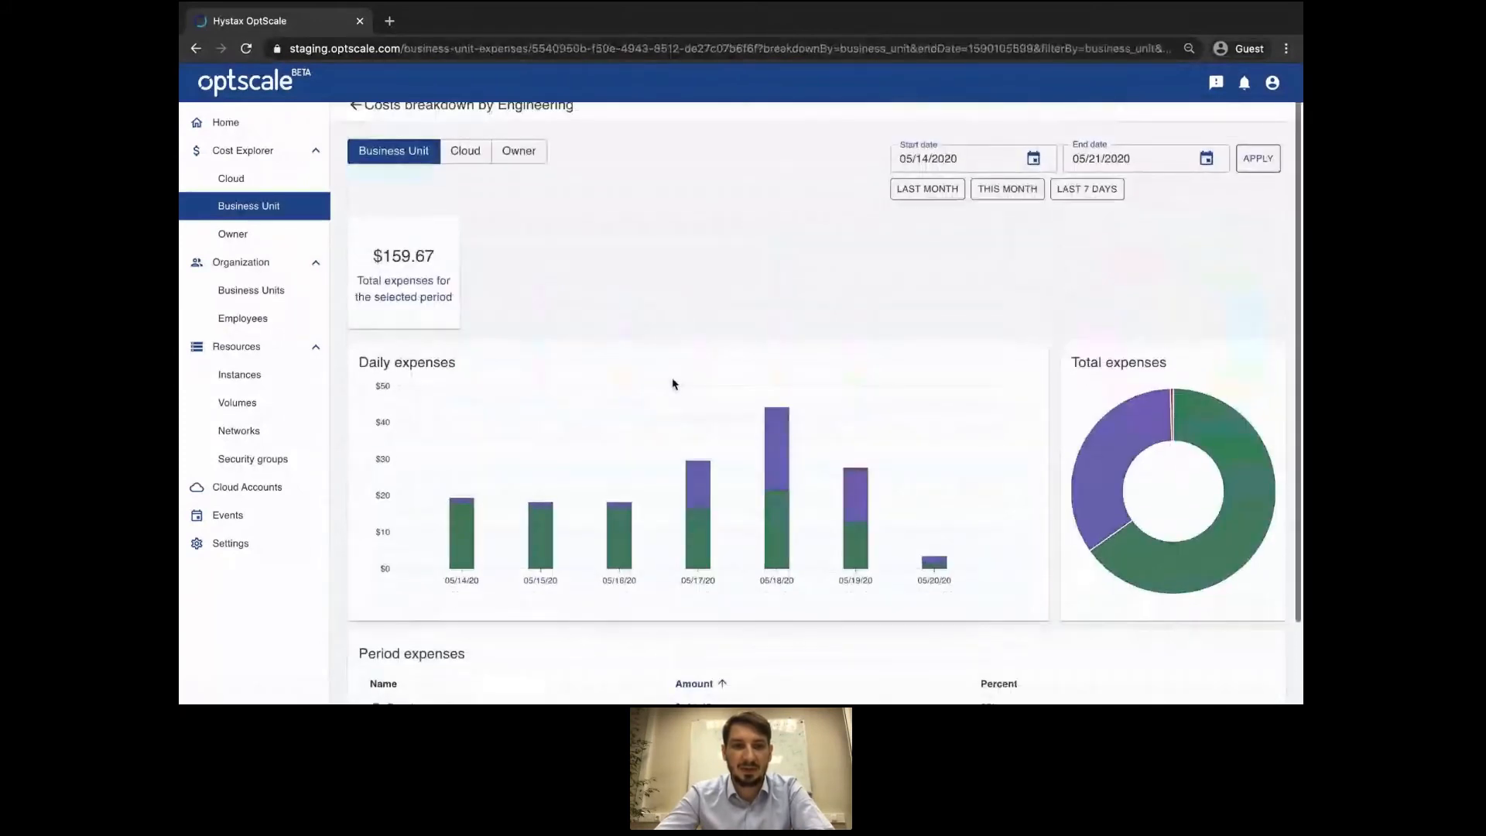
pyautogui.scroll(-1, 672, 384)
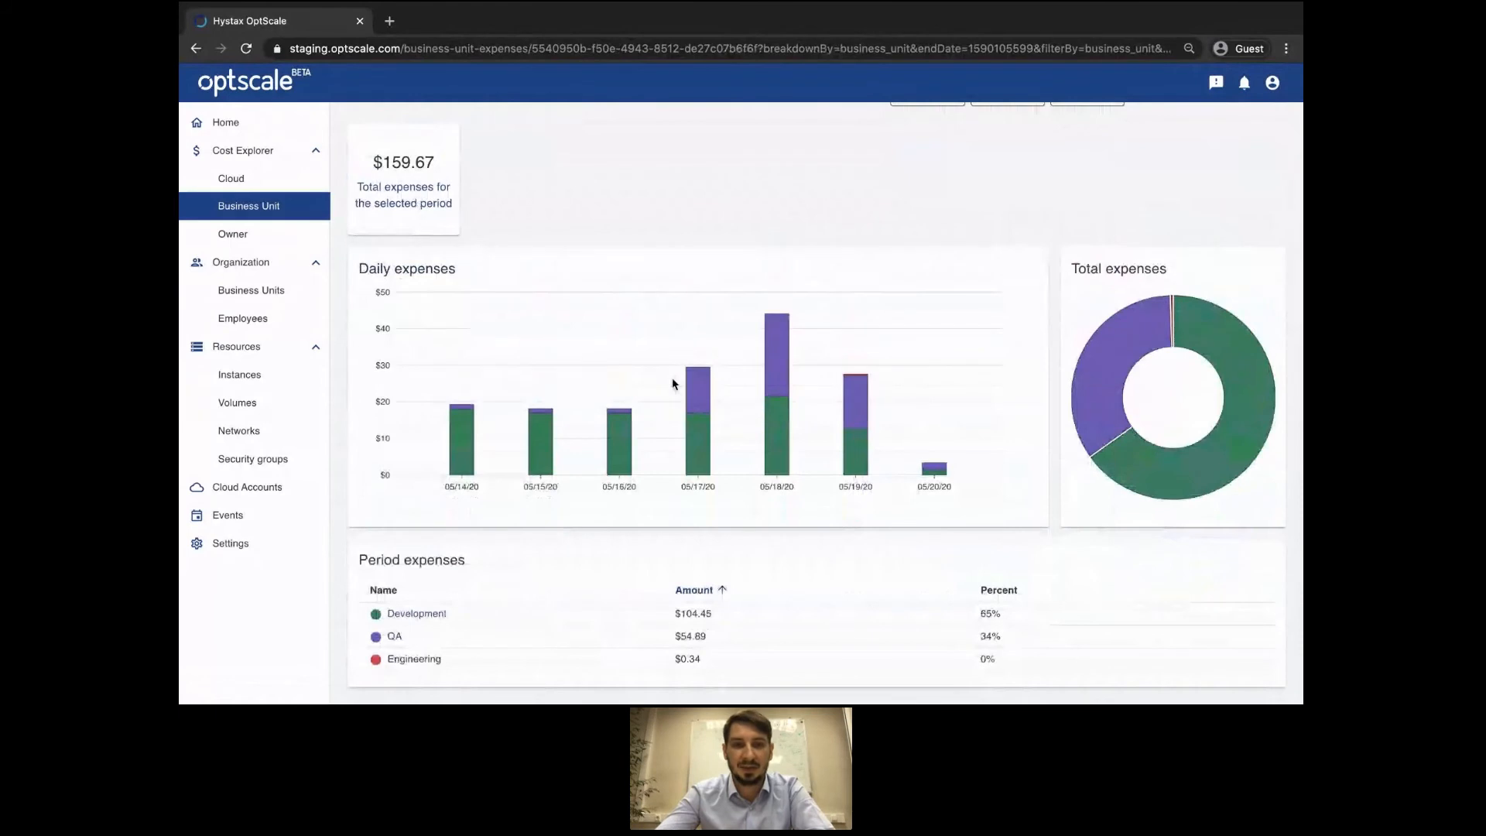
pyautogui.scroll(1, 628, 606)
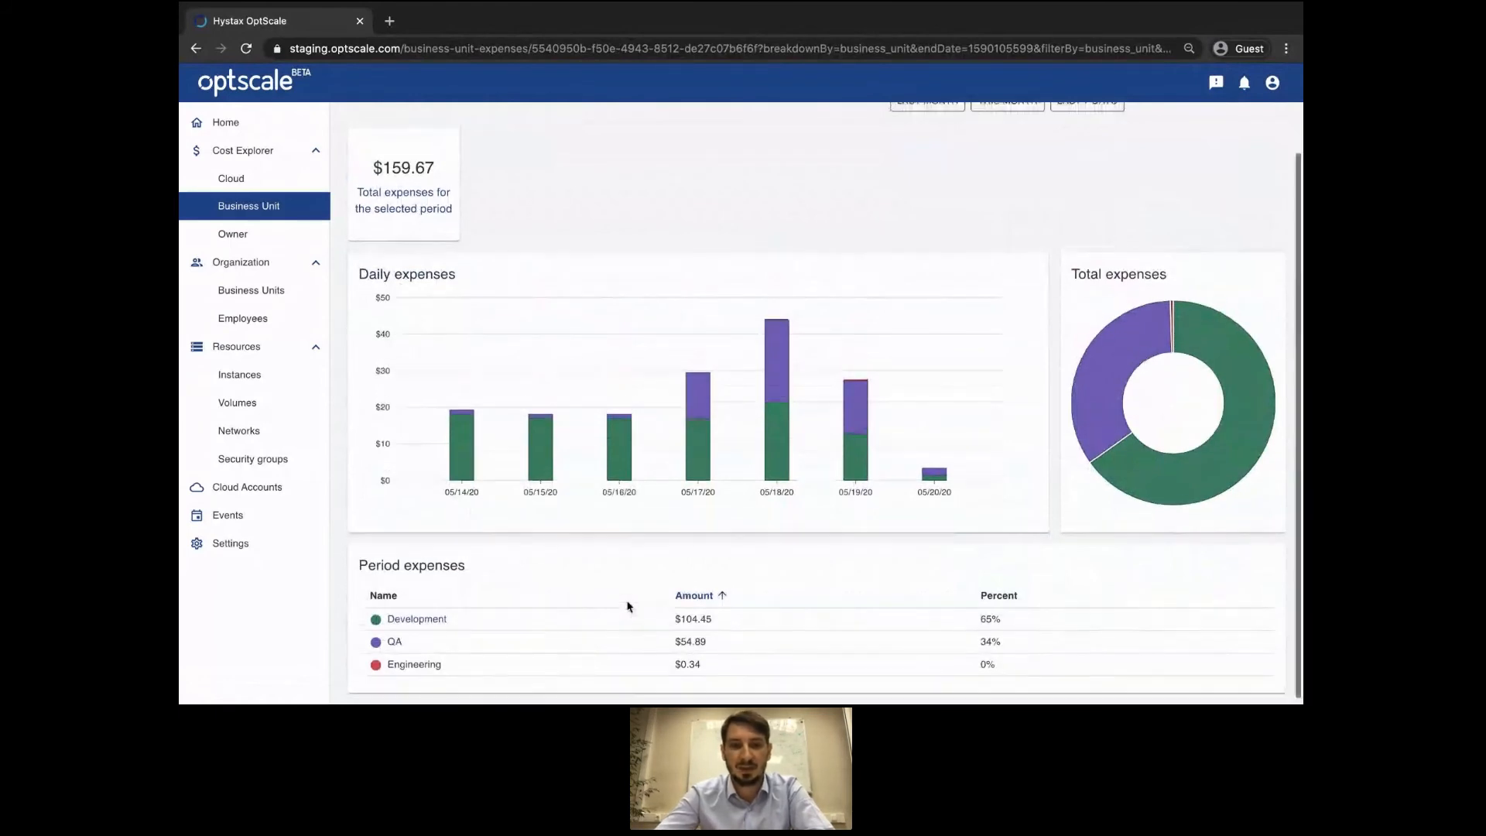
pyautogui.scroll(1, 628, 606)
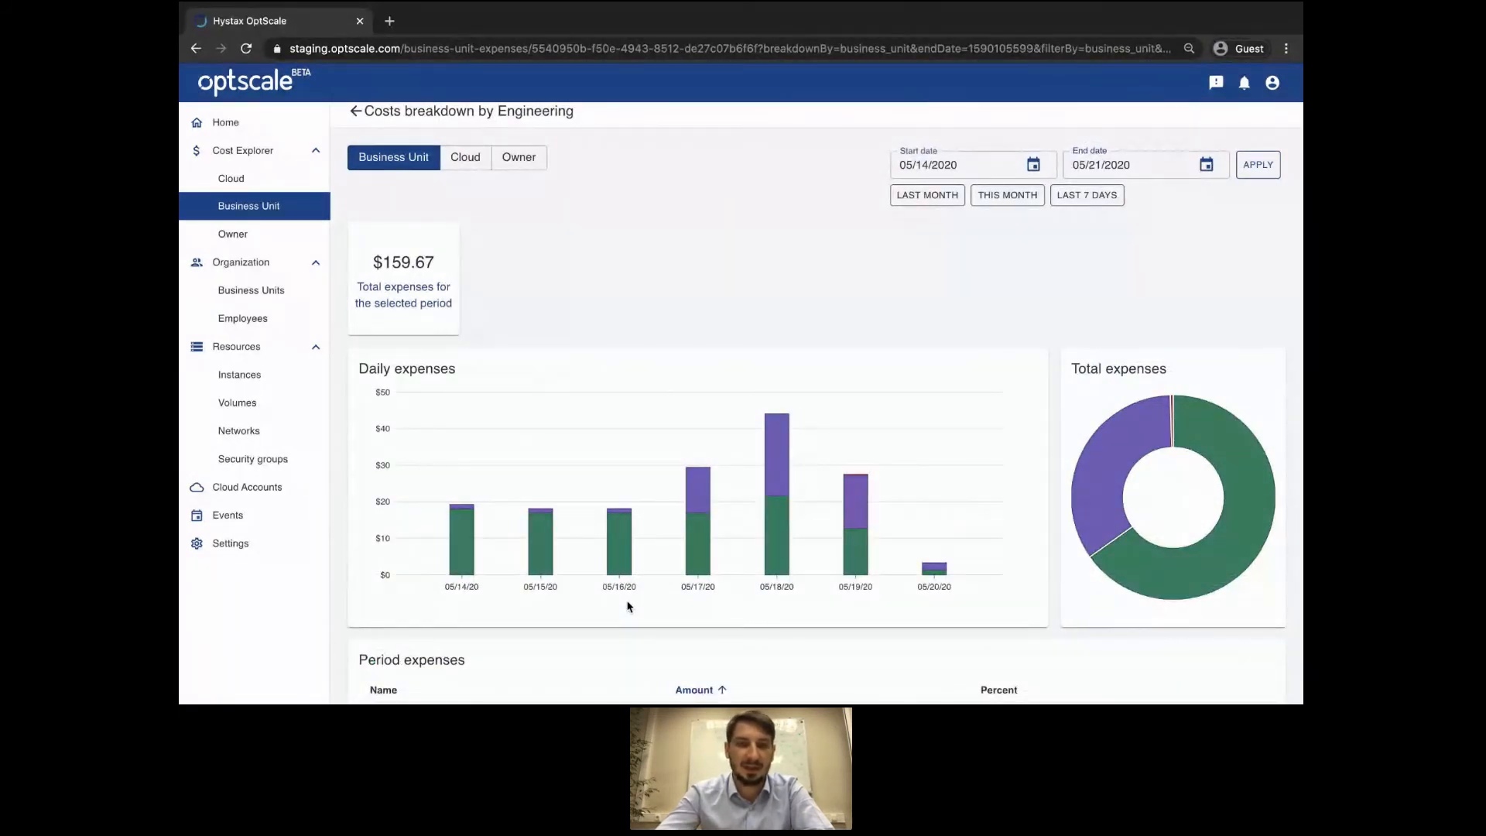
pyautogui.click(465, 163)
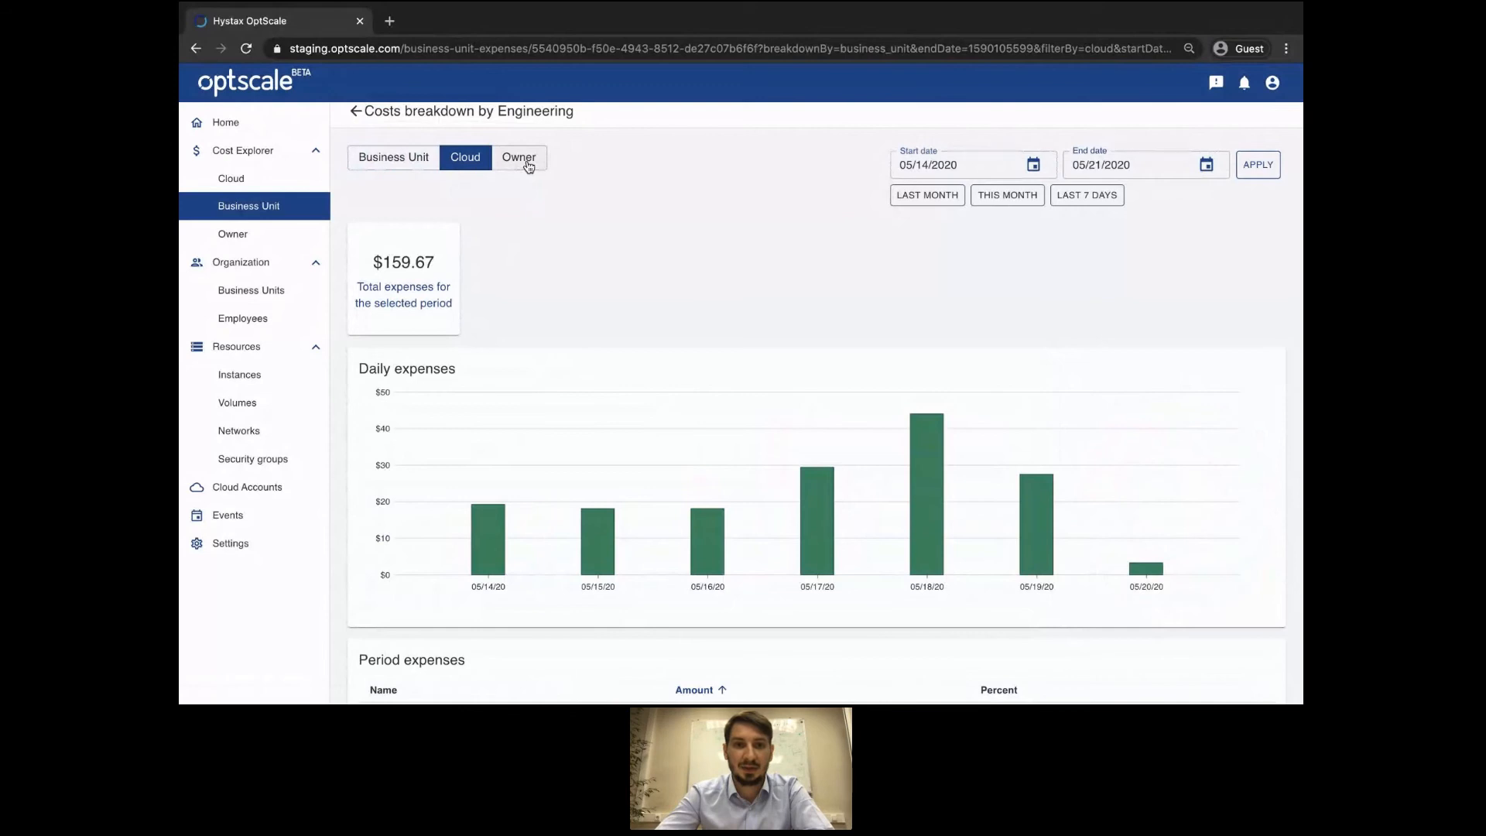
pyautogui.click(529, 165)
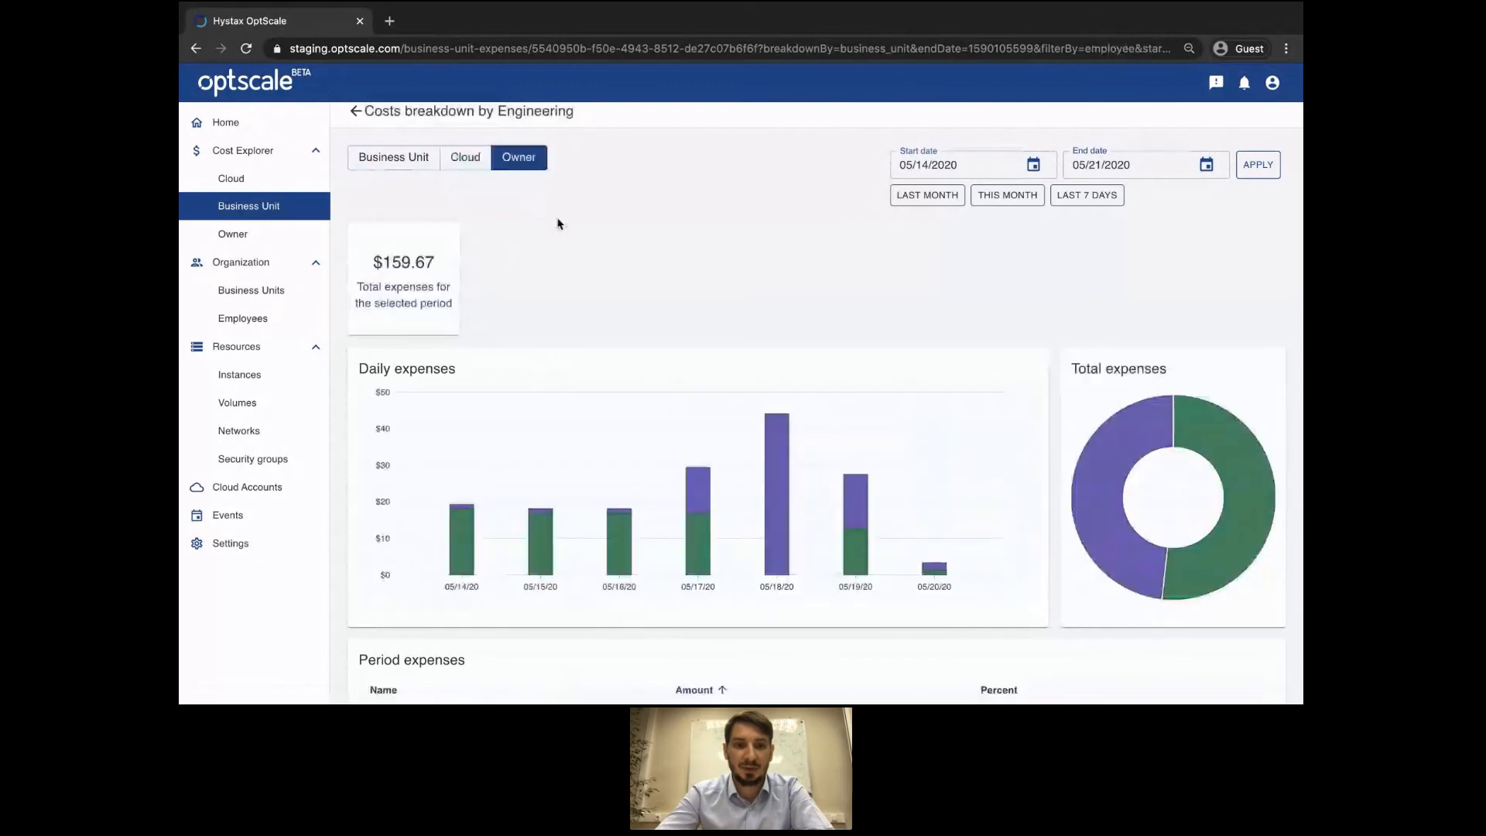
pyautogui.scroll(-1, 563, 248)
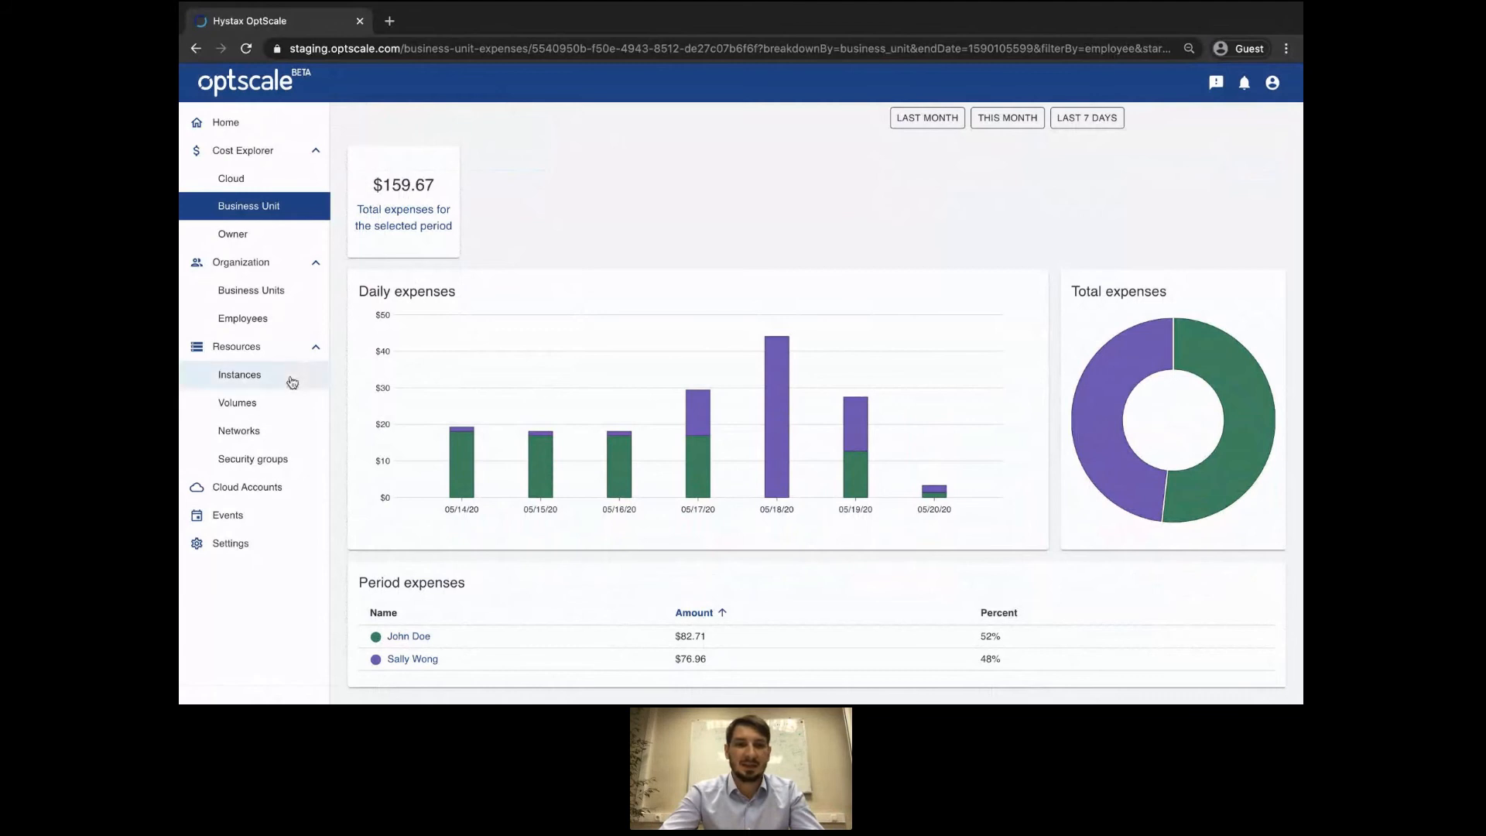
# Select all ten volumes in Resources > Volumes for Assign, then advance to the 'Thank You for attending' slide.
pyautogui.click(279, 406)
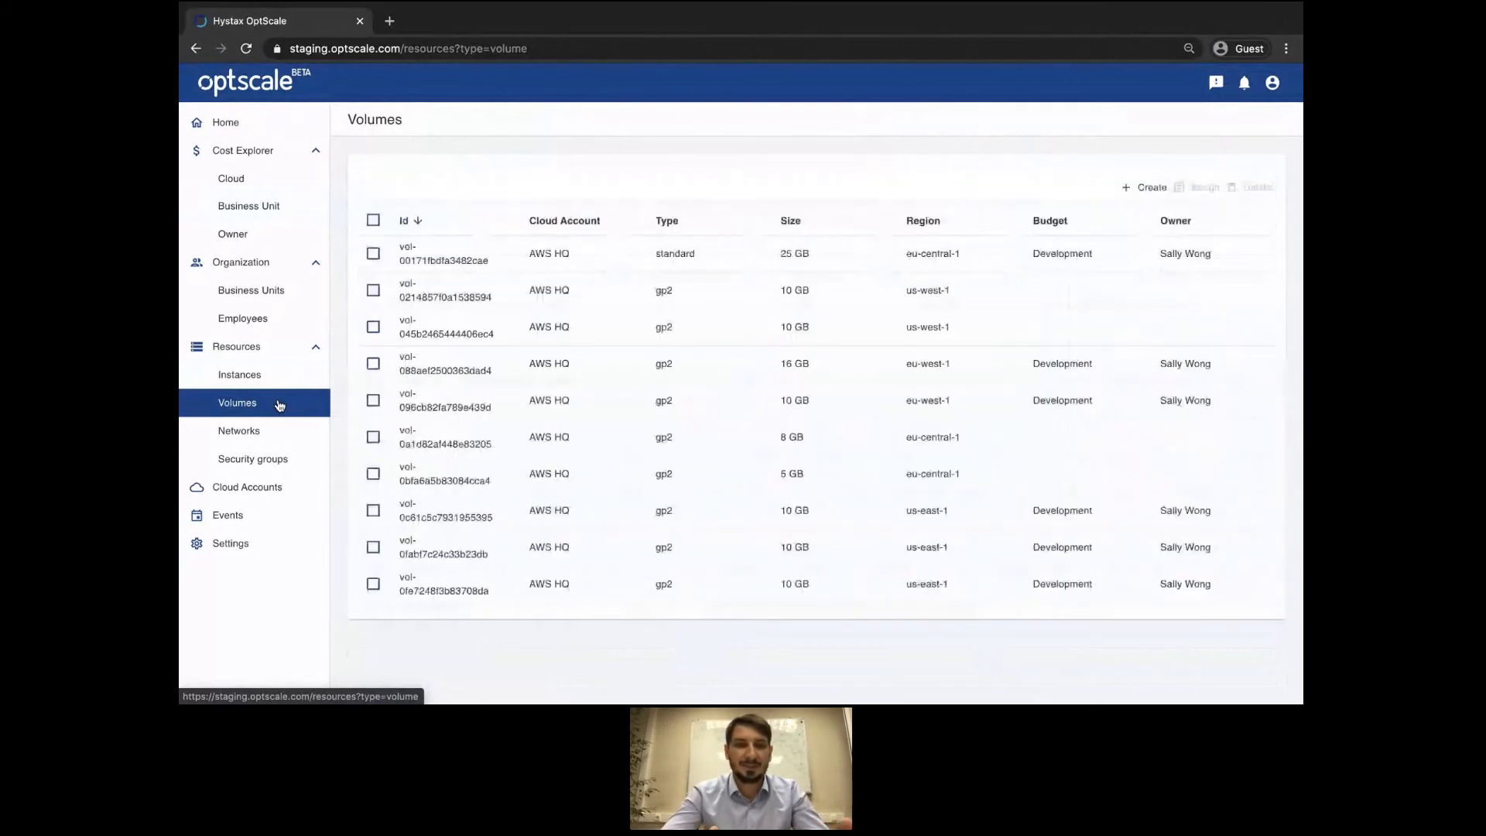
pyautogui.click(373, 220)
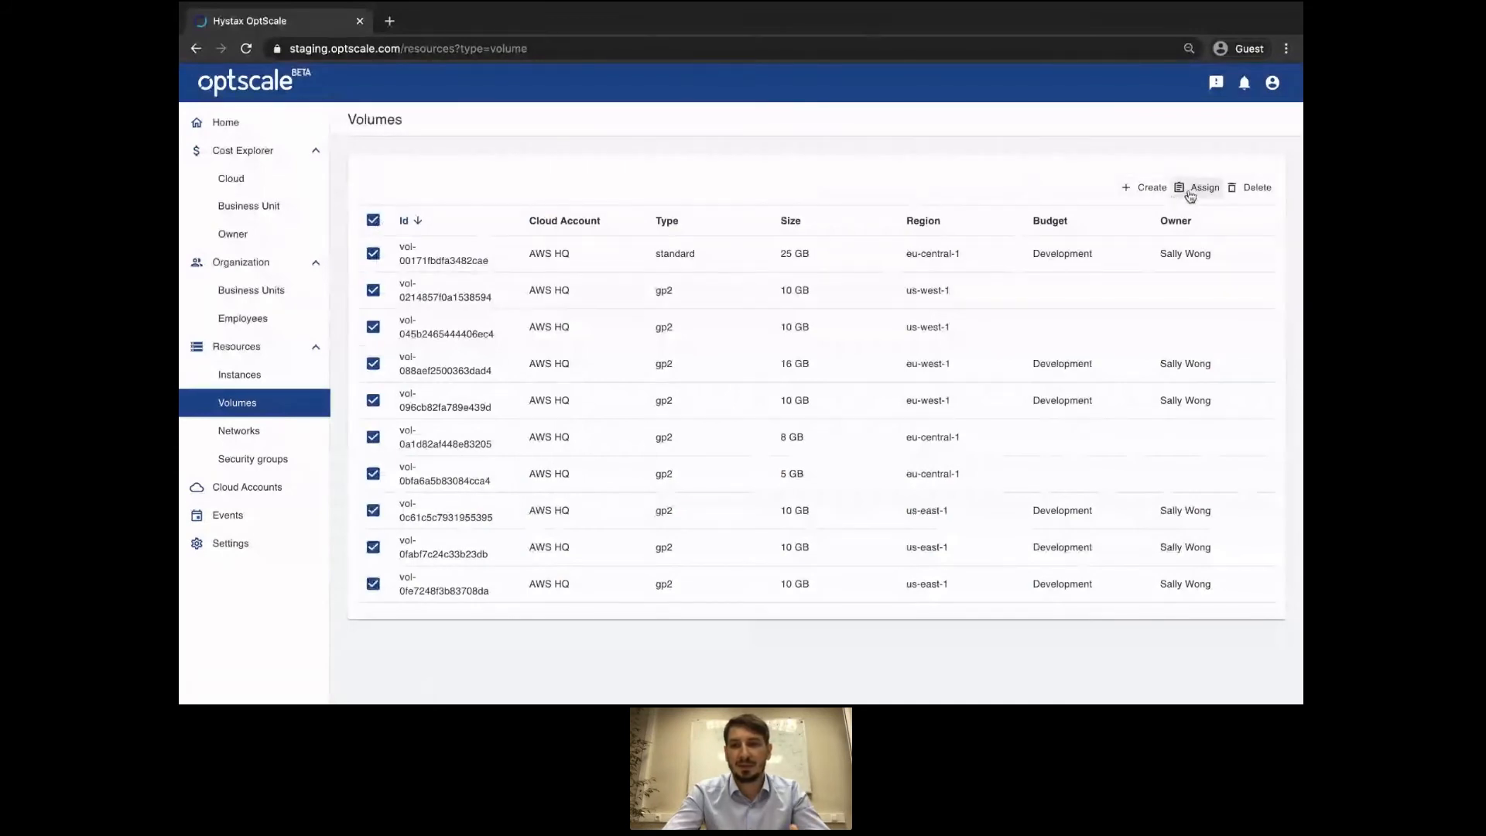
pyautogui.click(1186, 188)
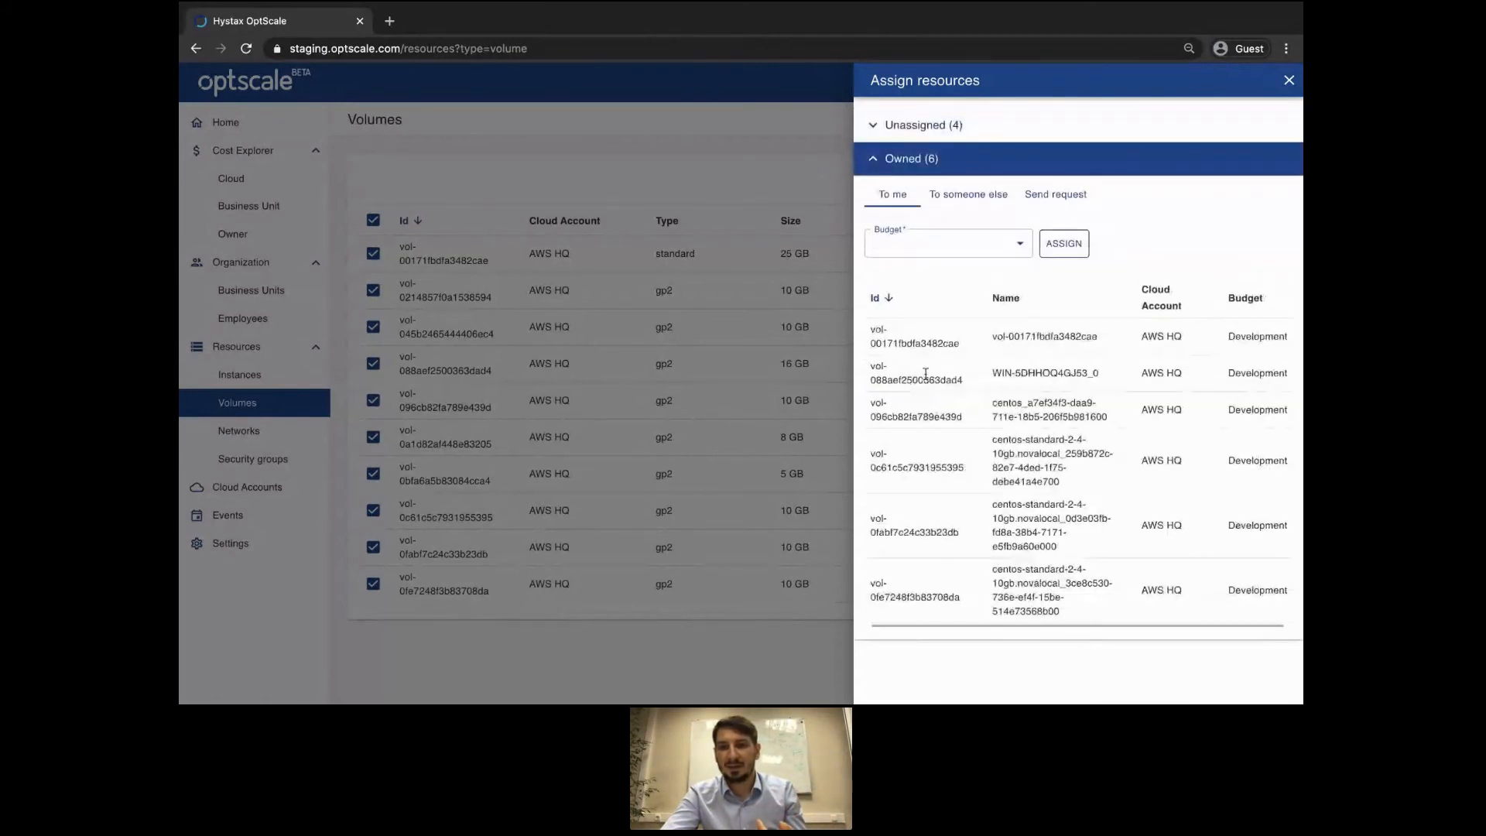
pyautogui.hscroll(-1, 926, 374)
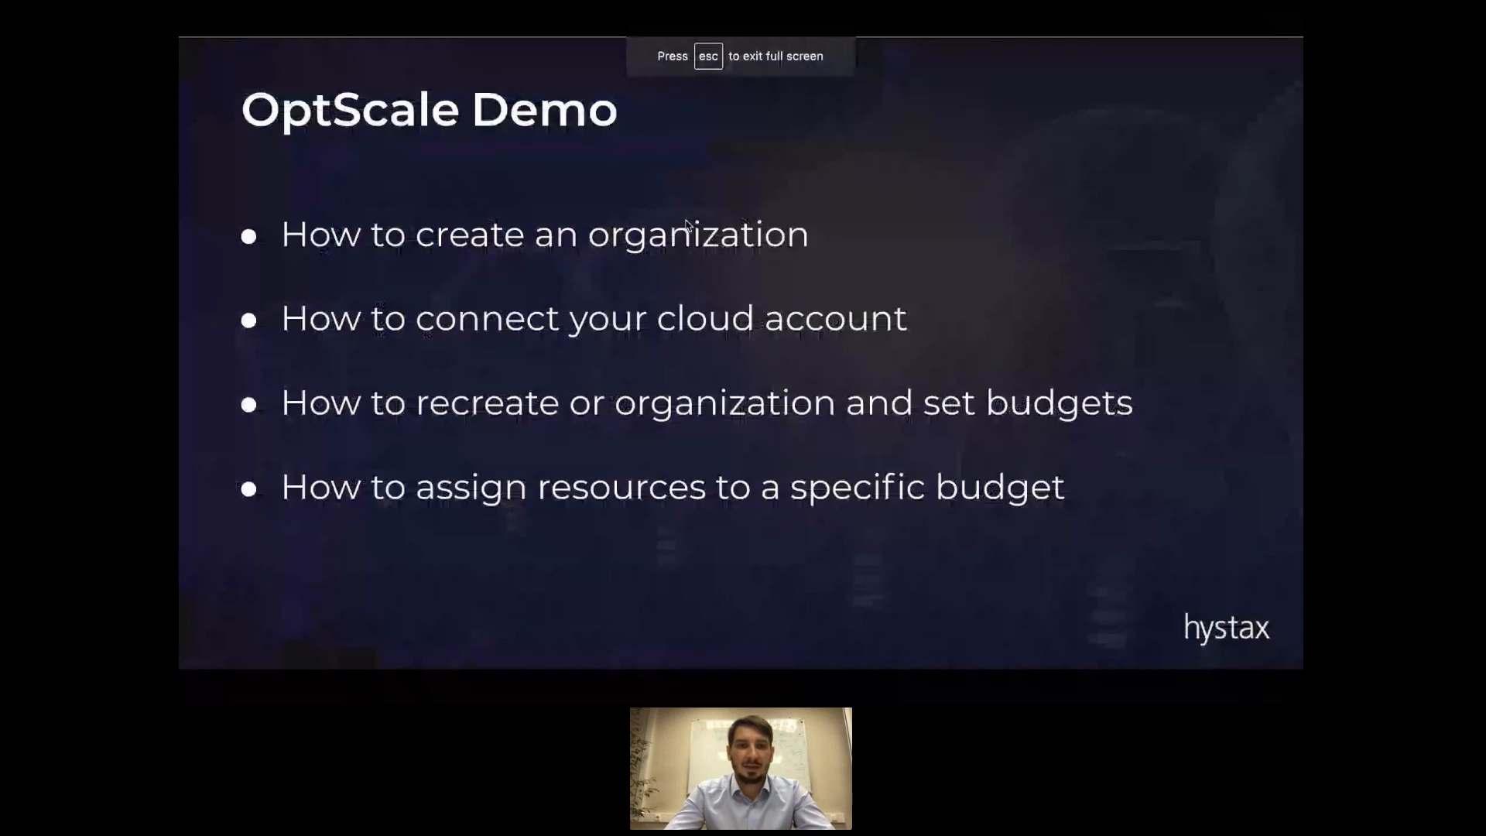
pyautogui.press('Right')
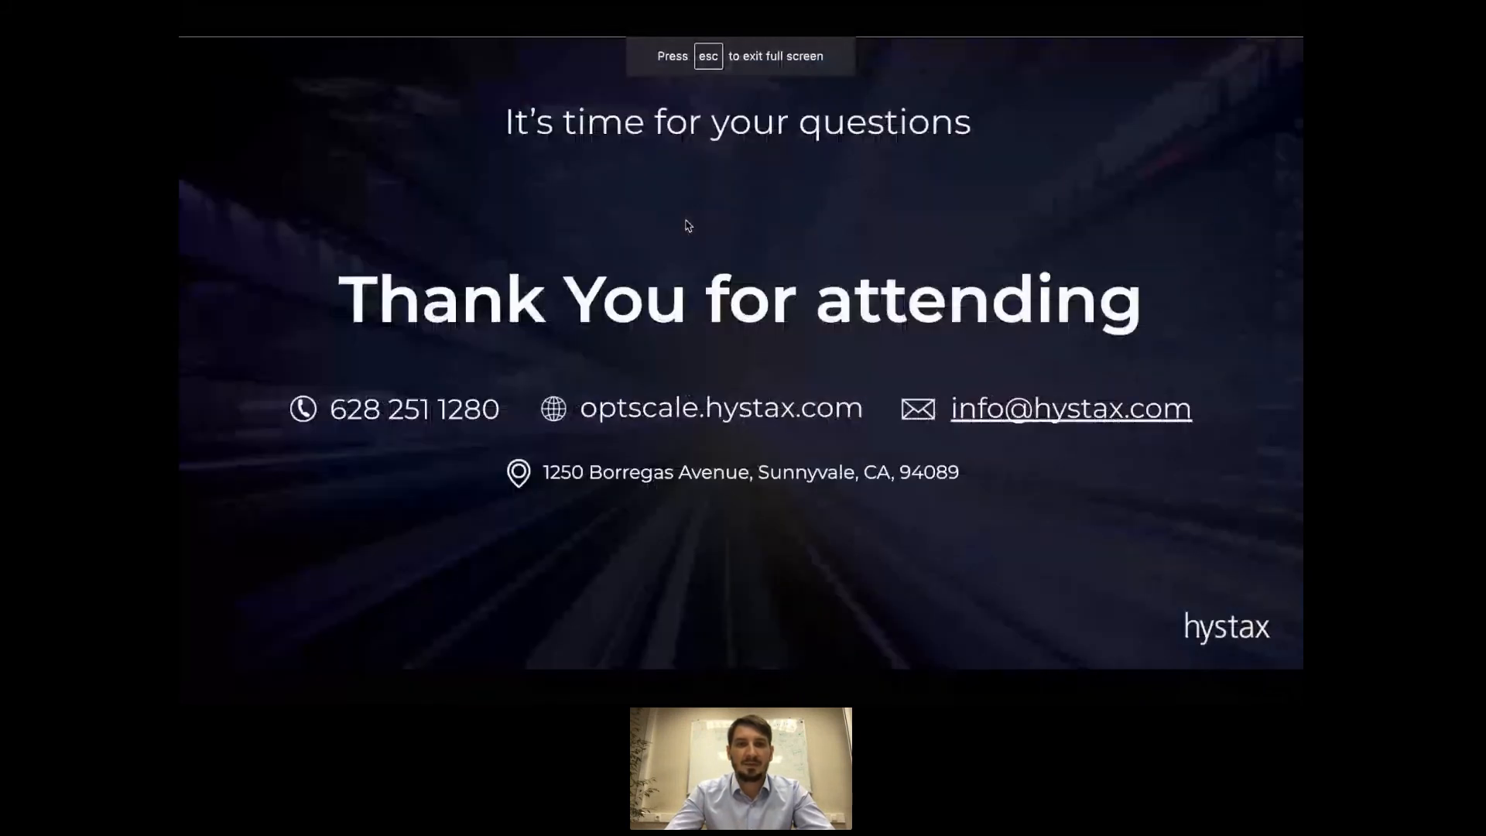